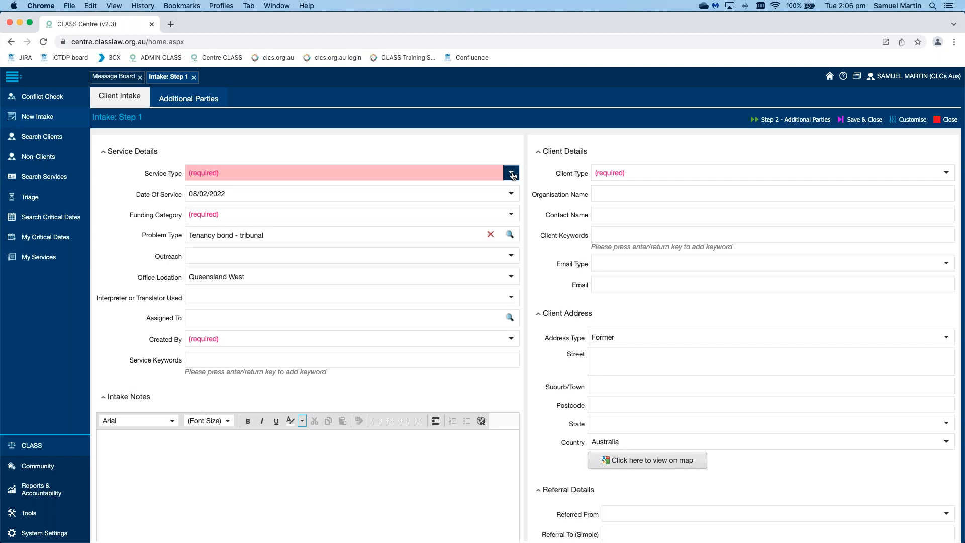
Step: Set the service type of the intake to Other Representation
click(513, 175)
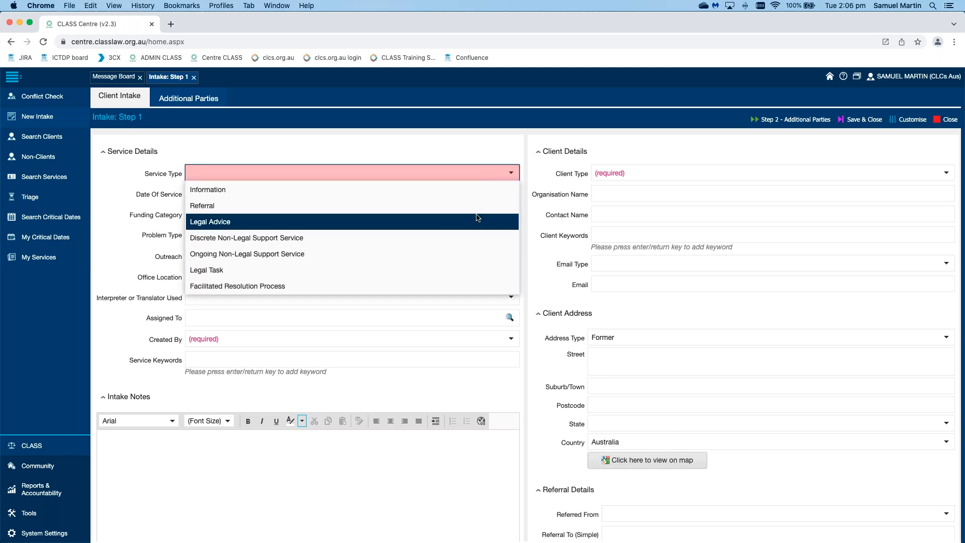
scroll(479, 205, down, 1)
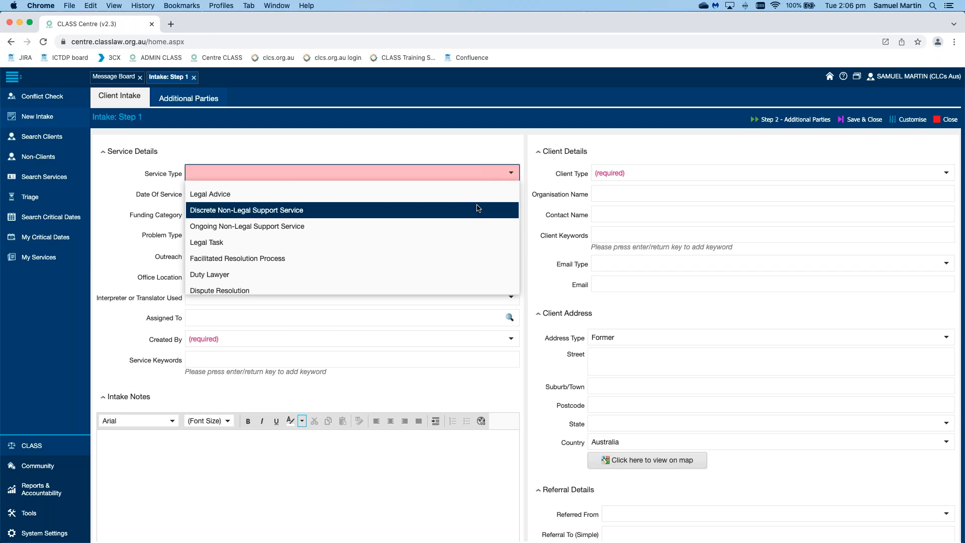
scroll(477, 207, down, 3)
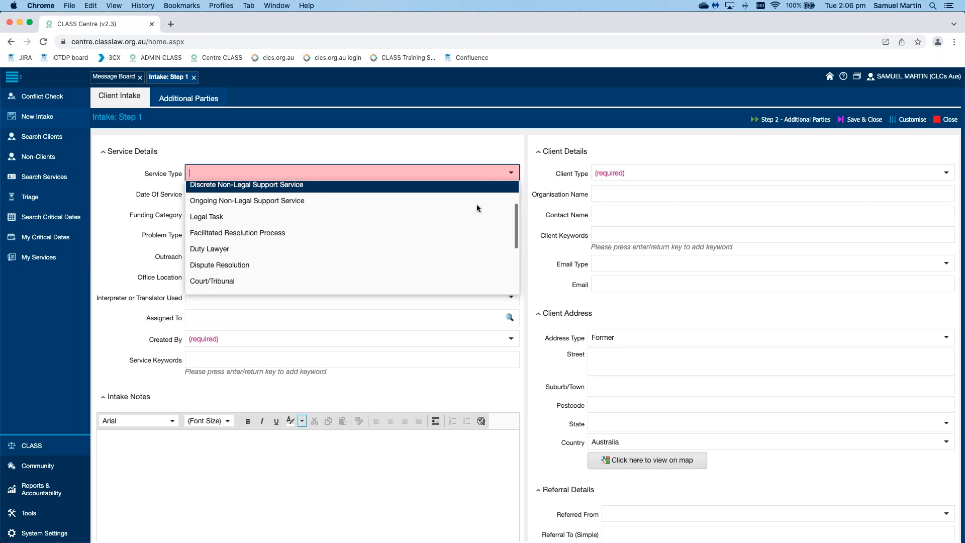
click(465, 243)
click(527, 205)
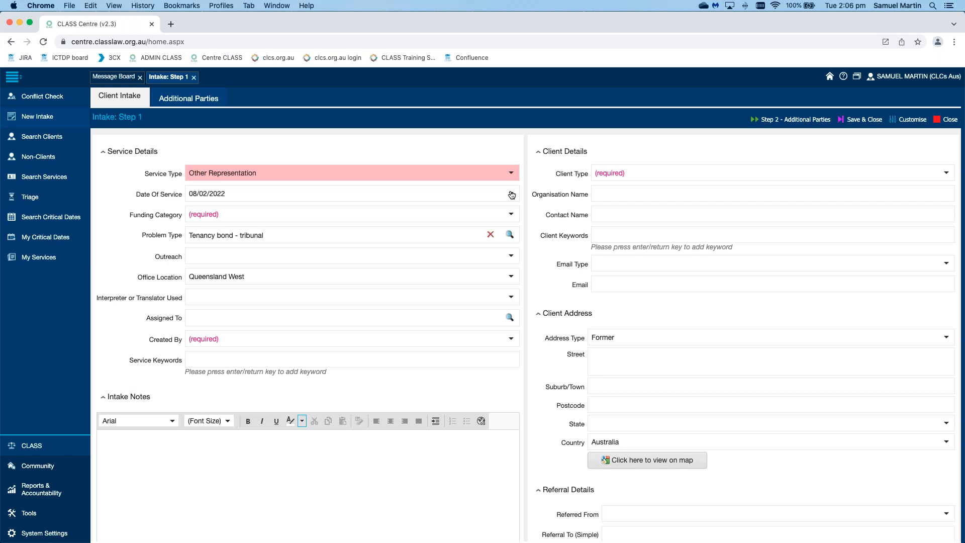
Step: View the service date's calendar without changing the date, and set the funding category to NLAP Funding
click(512, 194)
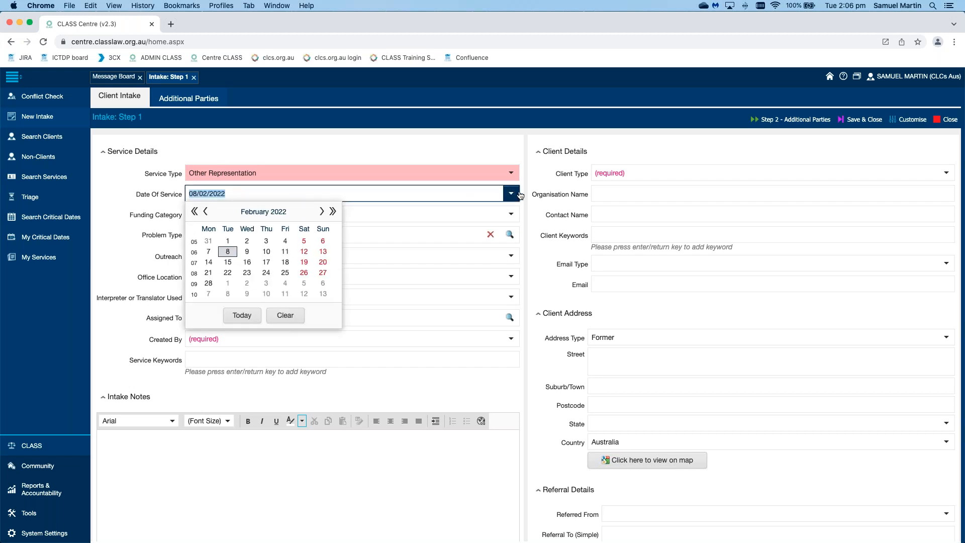
click(526, 195)
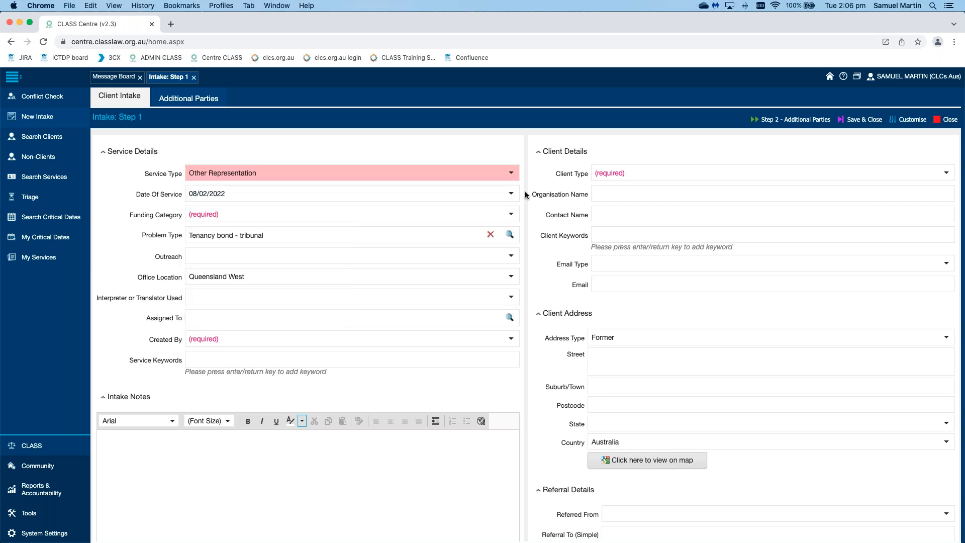
click(512, 215)
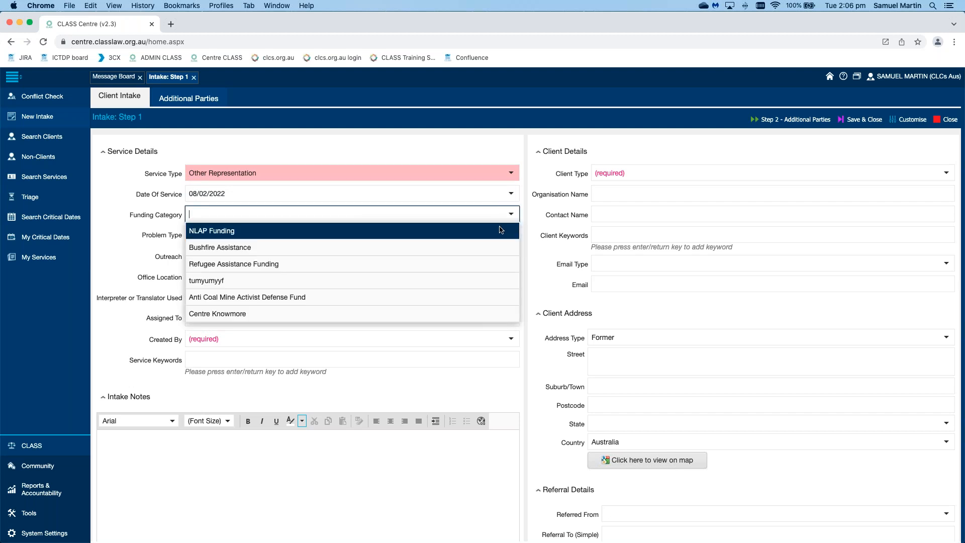
click(499, 231)
click(524, 229)
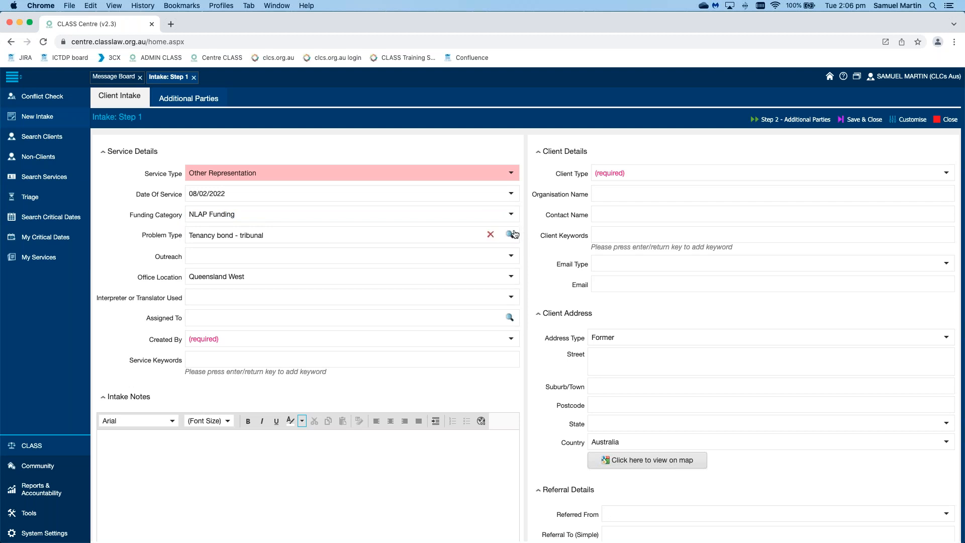
Step: Deselect Tenancy bond - tribunal in the problem type lookup and filter the records by law type "civil"
click(511, 234)
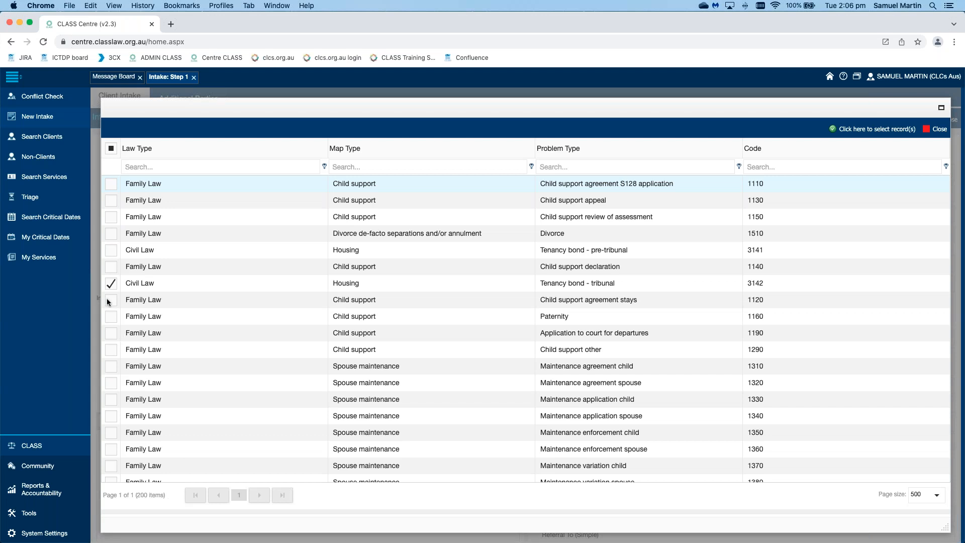
click(111, 284)
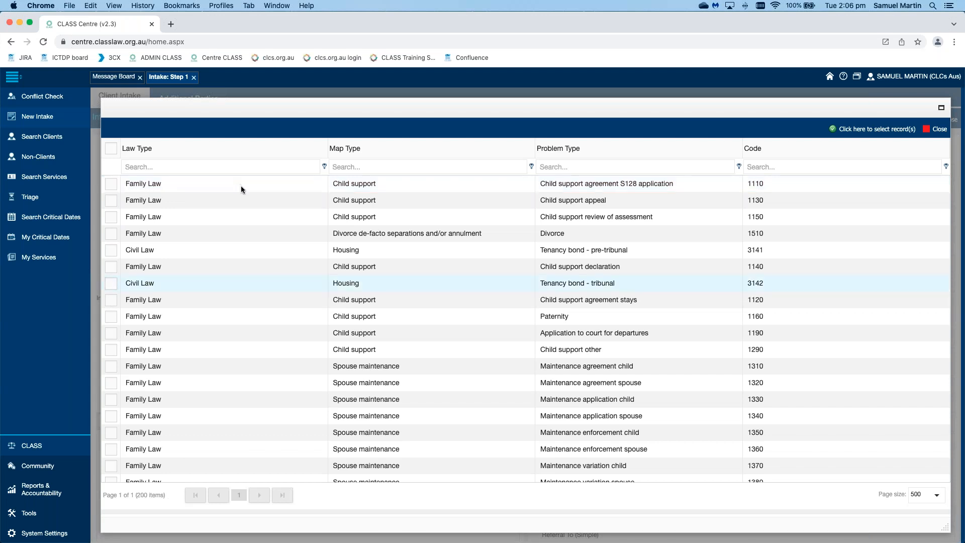
click(242, 167)
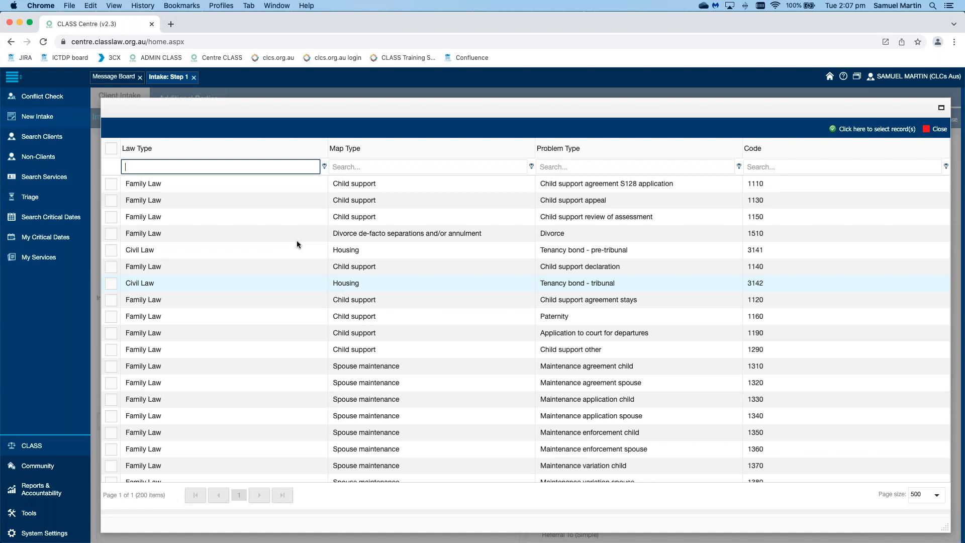
text(civil)
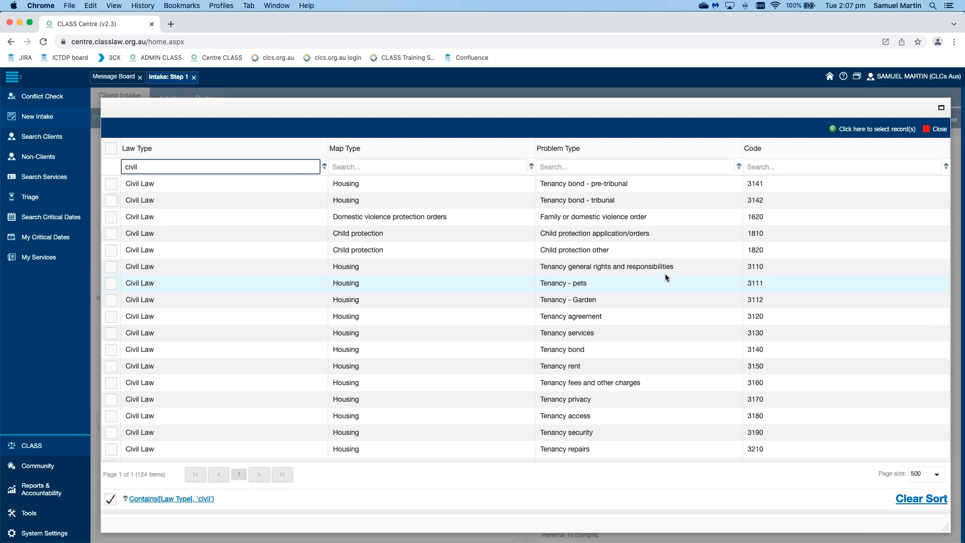
Step: Filter the civil law records further by problem type "will"
scroll(665, 274, down, 20)
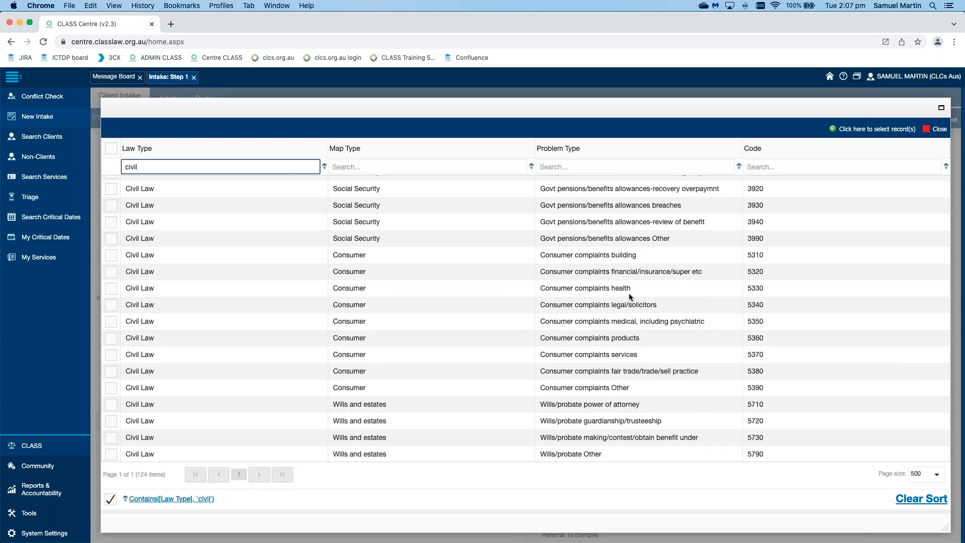
scroll(634, 295, down, 5)
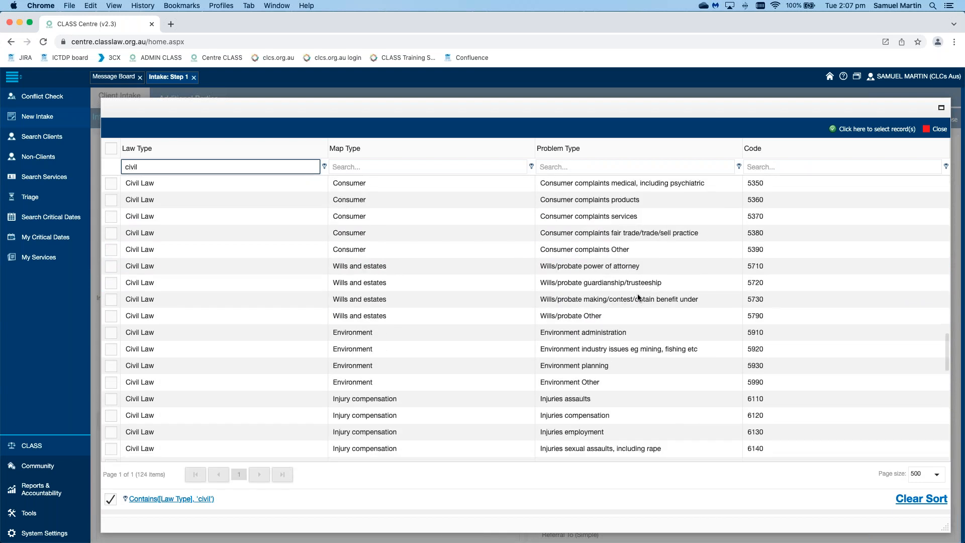
scroll(637, 297, up, 20)
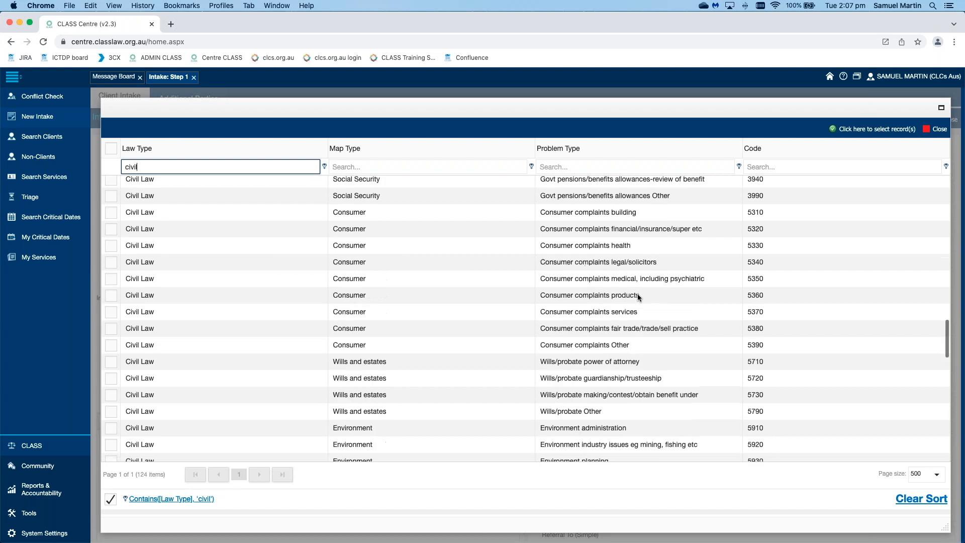
click(627, 165)
text(will)
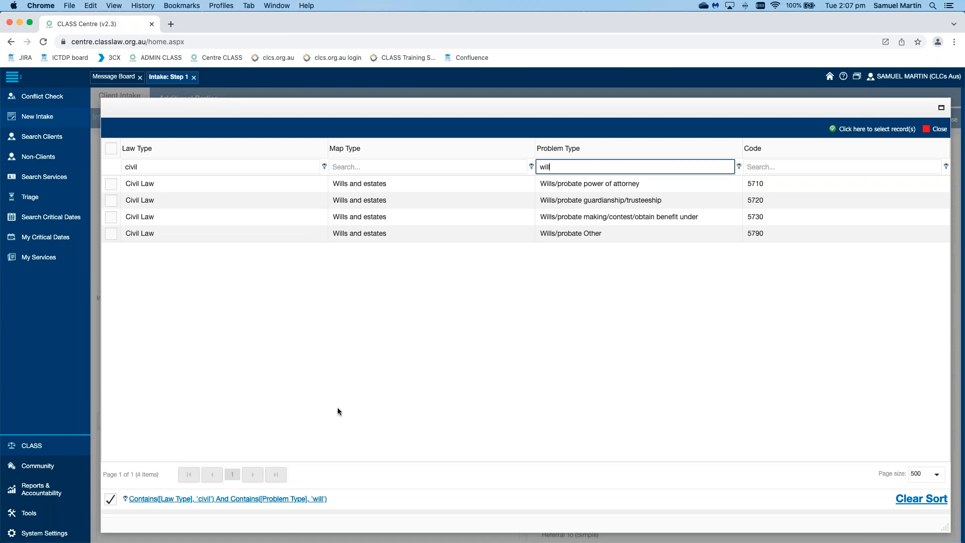
click(640, 311)
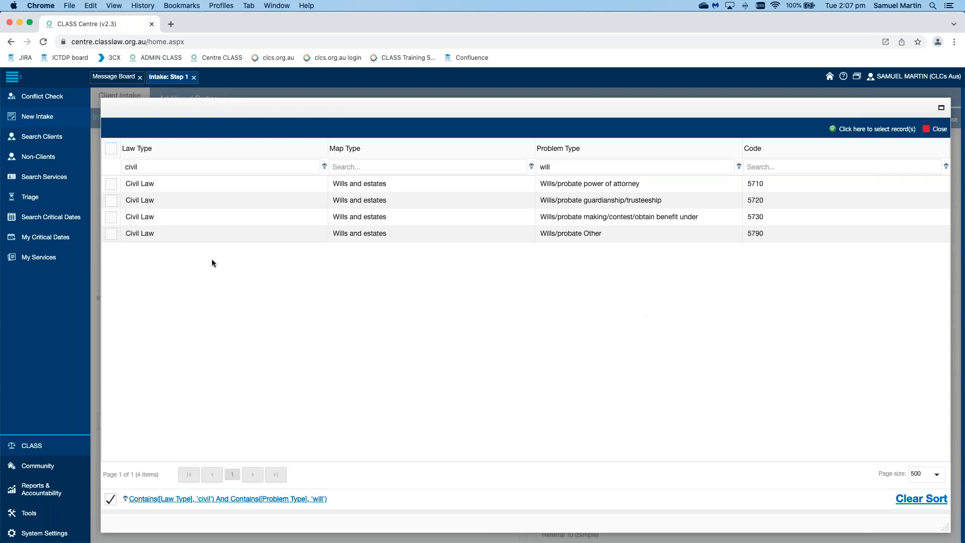
Step: Select the wills/probate power of attorney, guardianship/trusteeship, making/contest/obtain benefit under and Other records as the intake's problem types
click(113, 184)
click(112, 201)
click(112, 217)
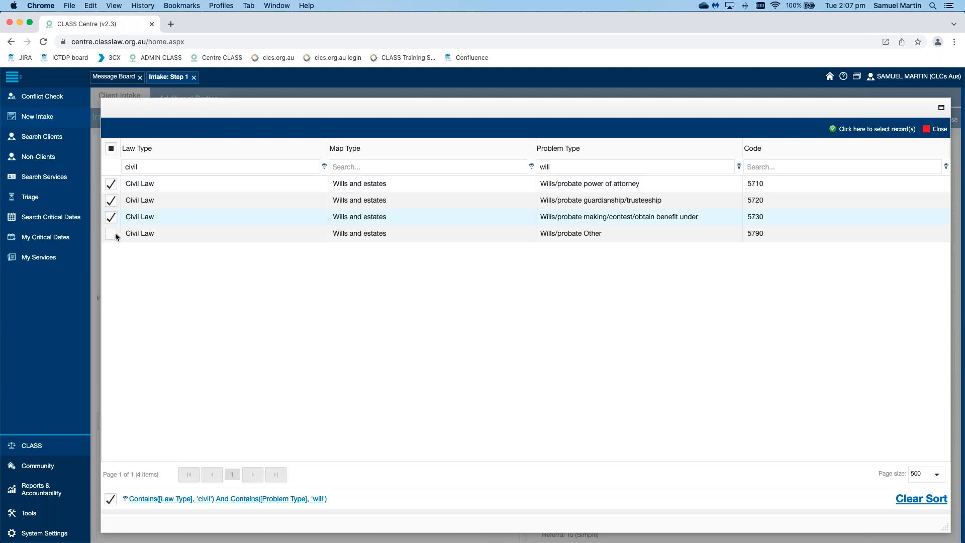
click(111, 233)
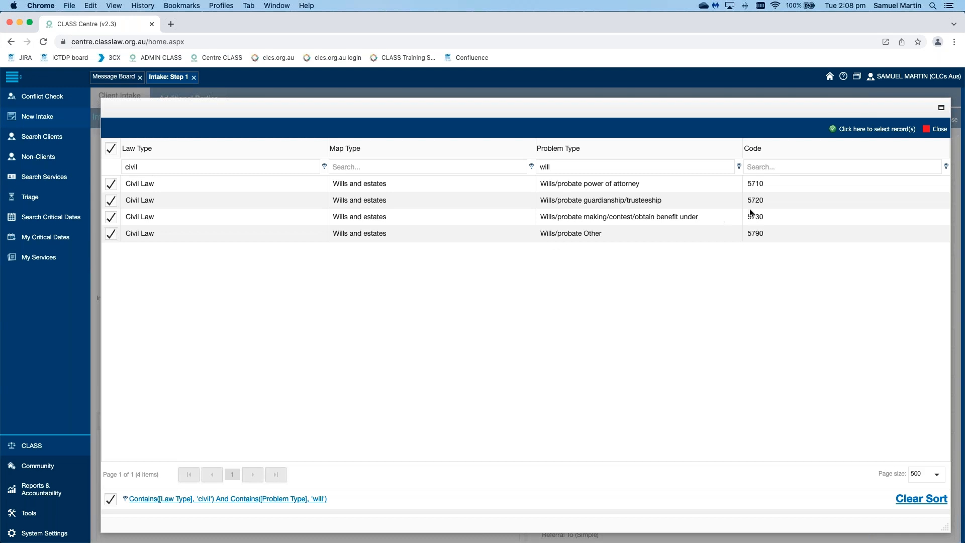
click(868, 130)
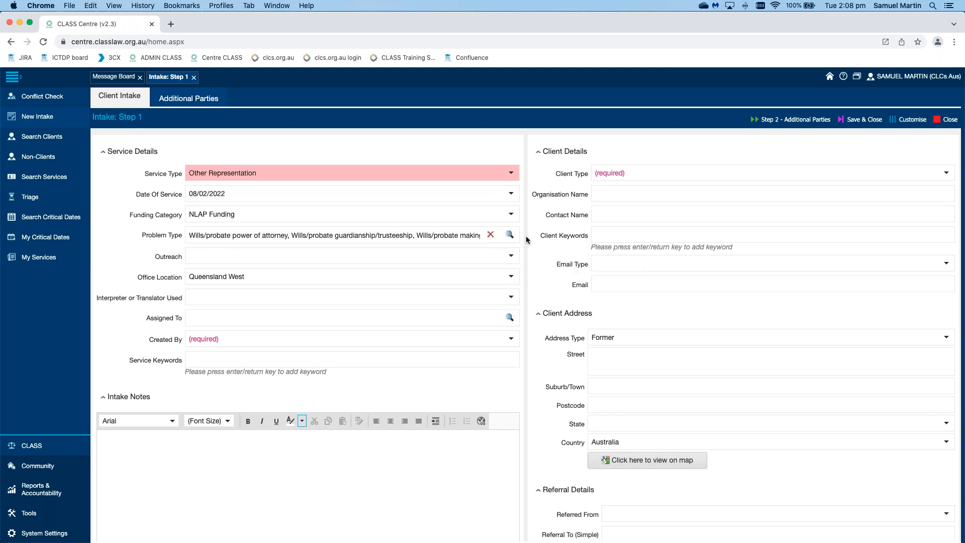
Step: Try Prison Outreach, the community clinic entry and Testing outreach on reports as the service's outreach
scroll(527, 240, down, 2)
click(511, 211)
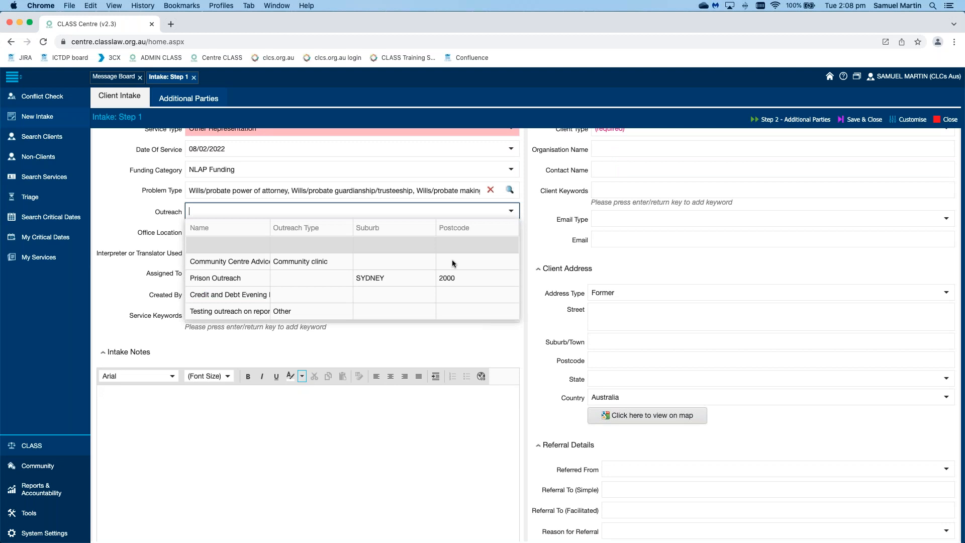
click(425, 286)
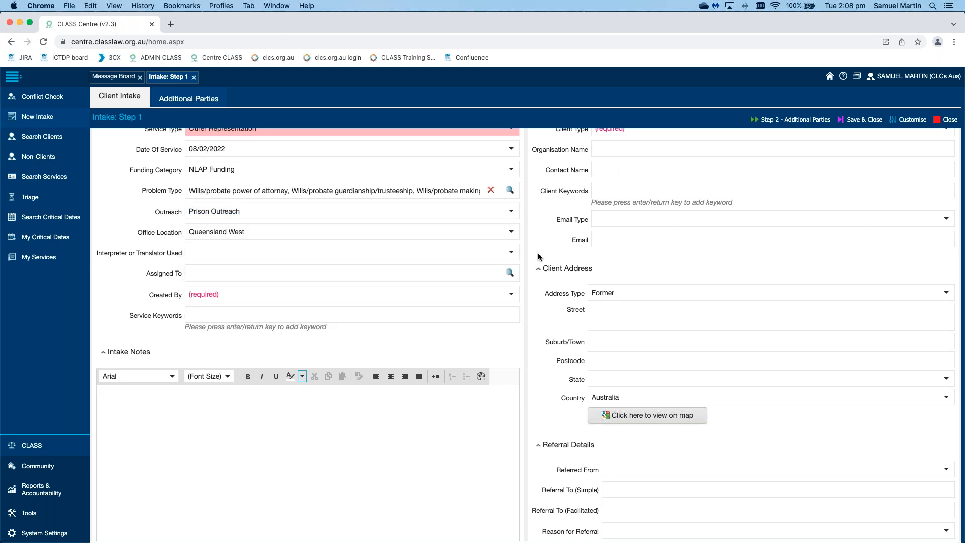
triple_click(157, 192)
click(342, 211)
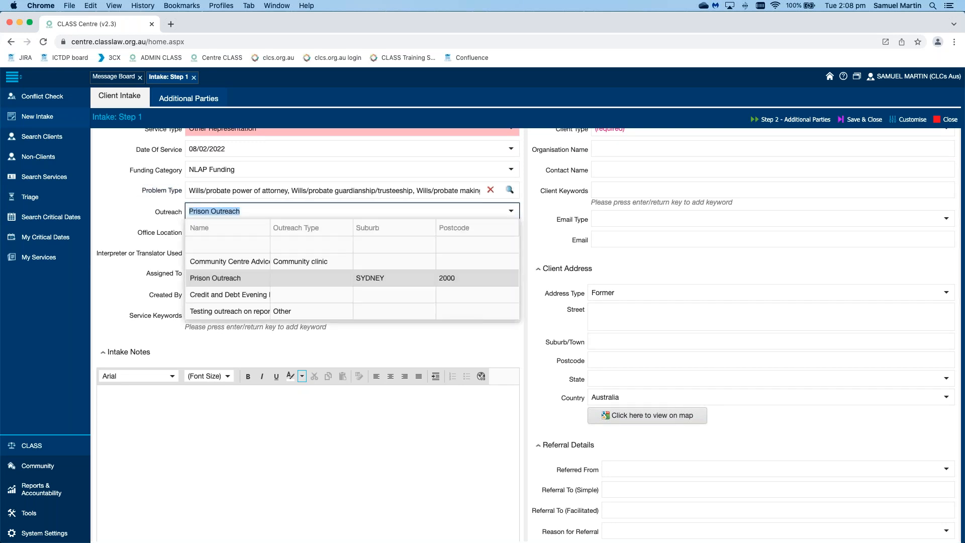
click(330, 264)
click(389, 210)
click(228, 312)
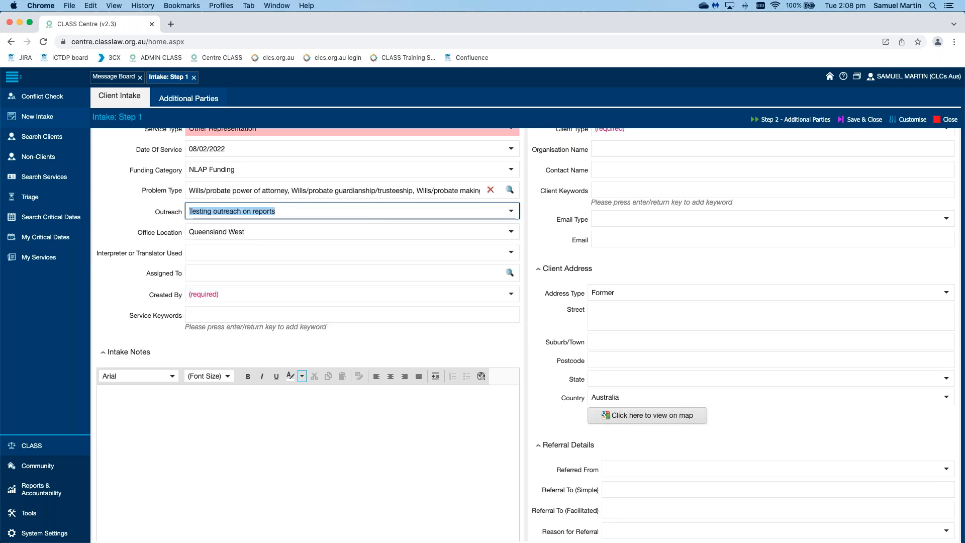
Step: Set the service's outreach to Credit and Debt Evening Line
click(377, 212)
click(374, 296)
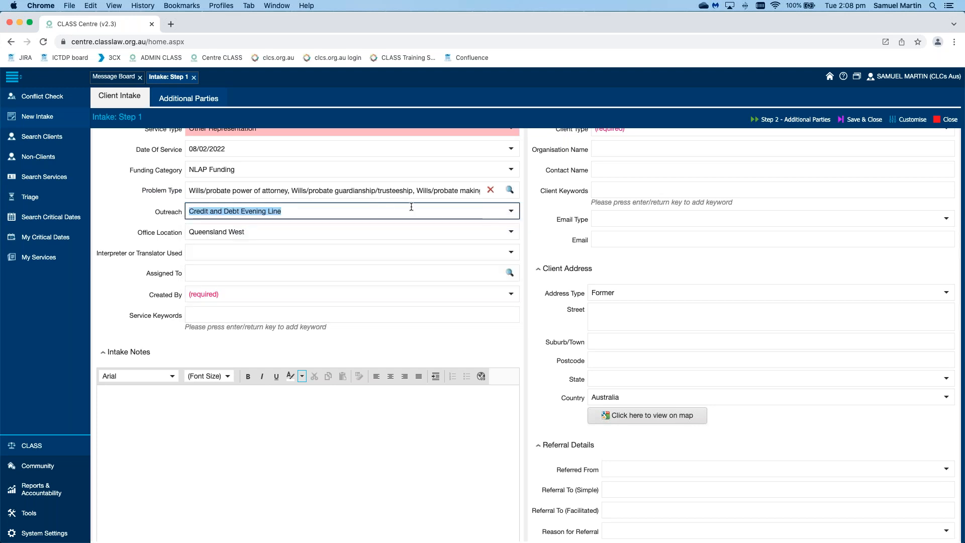
click(530, 217)
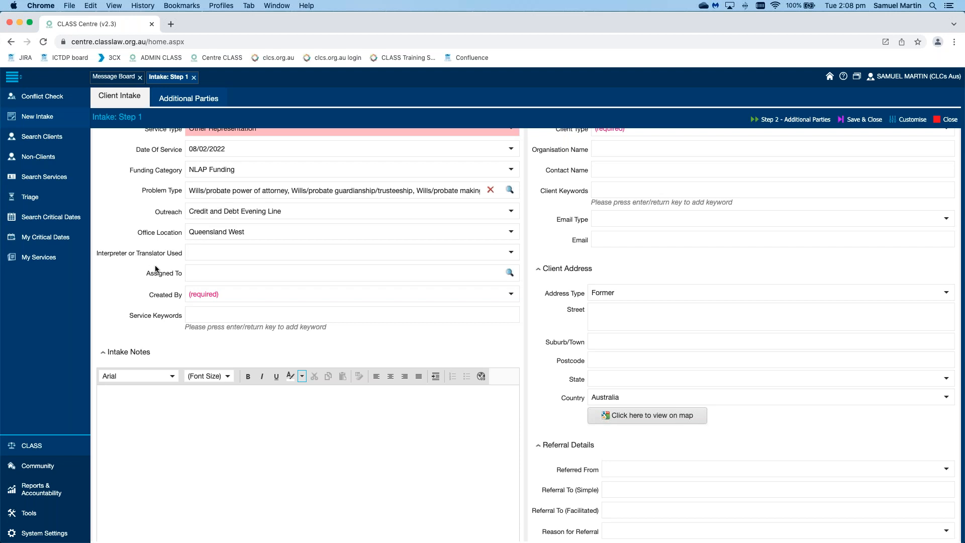
Step: Filter the employee records by the staff member's first name and assign the service to the NACLC CLASS Helpdesk employee
click(510, 279)
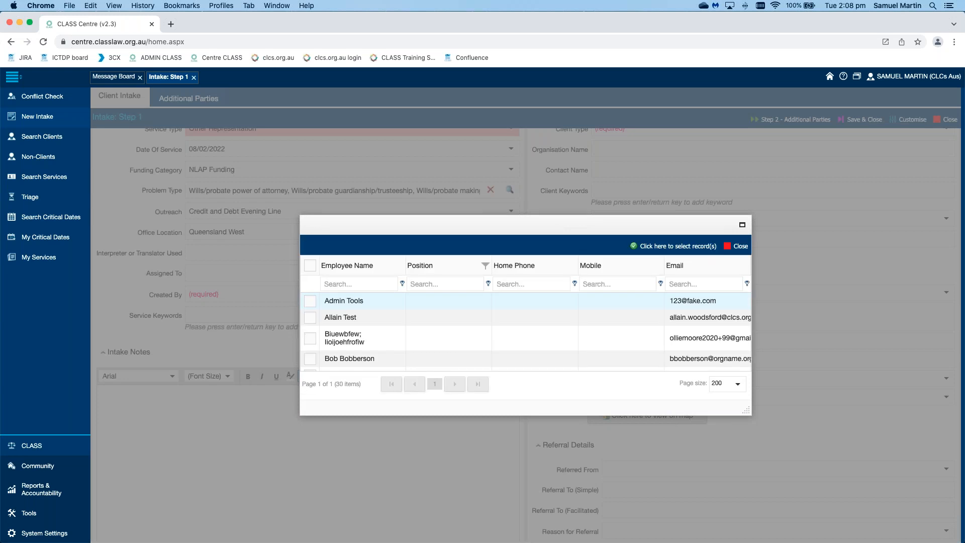
click(358, 284)
text(samuekl)
key(BackSpace)
text(l)
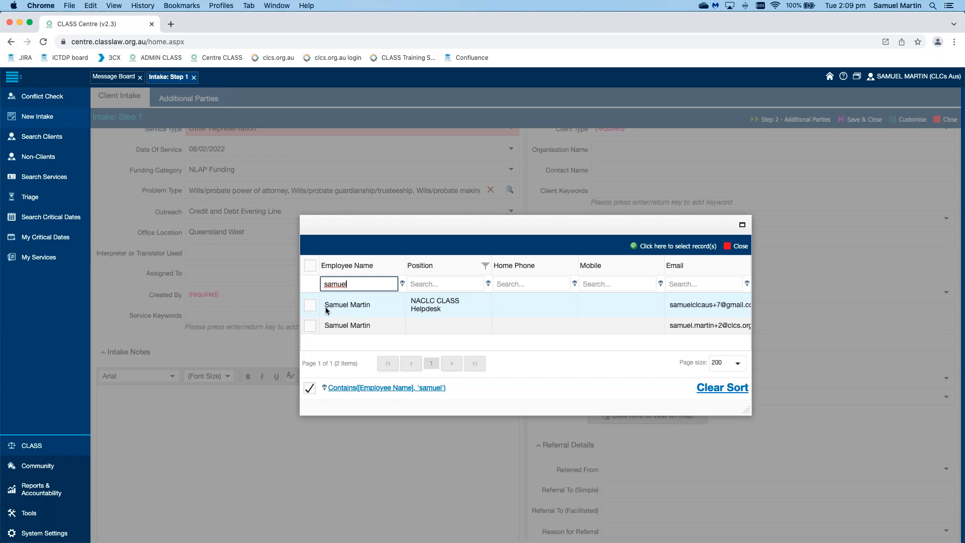
click(310, 305)
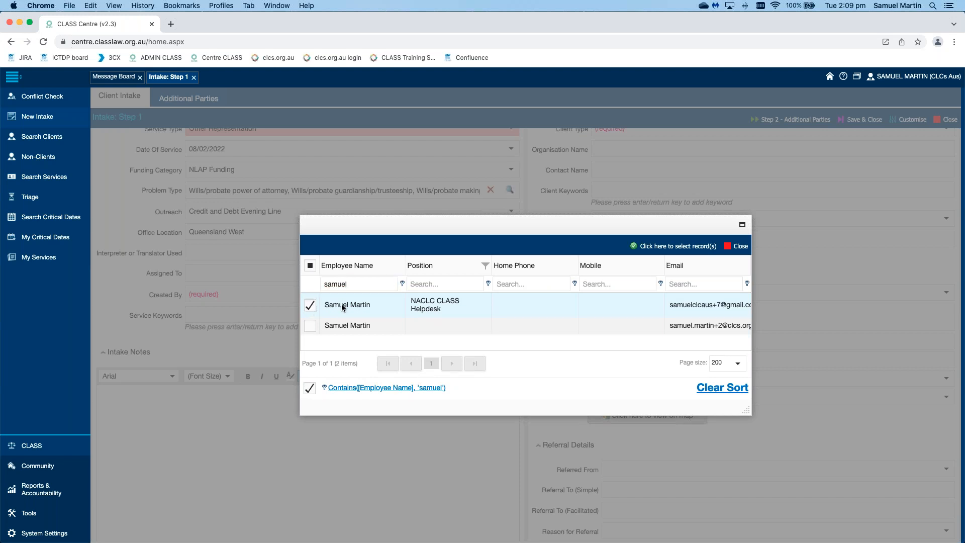
click(678, 245)
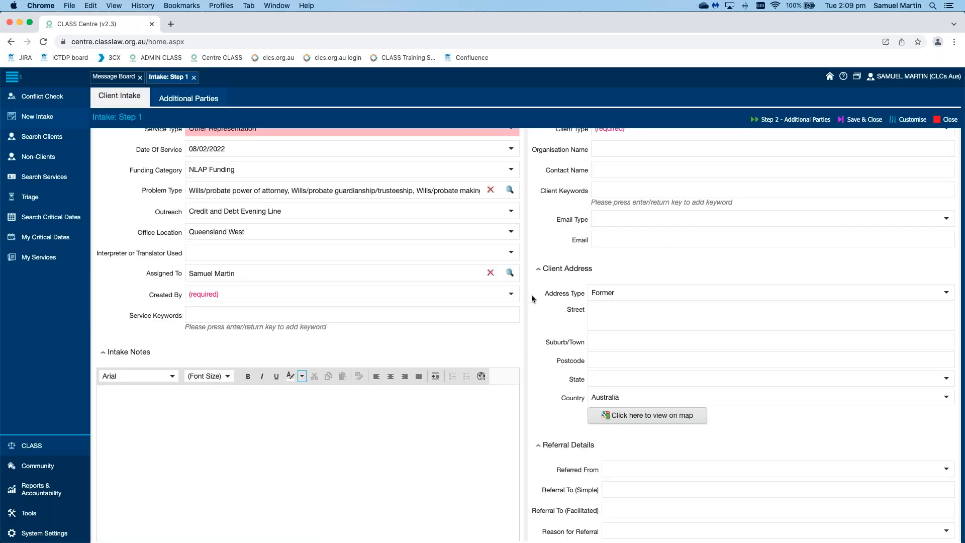
Step: Set the service's creator to the same staff member it is assigned to
click(512, 295)
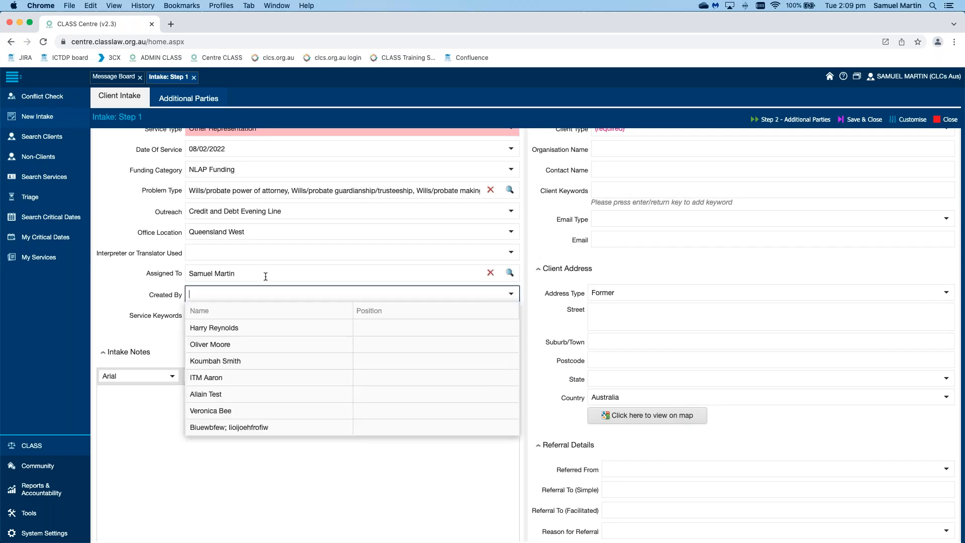
scroll(321, 359, down, 5)
scroll(320, 354, down, 3)
scroll(320, 355, up, 1)
click(320, 358)
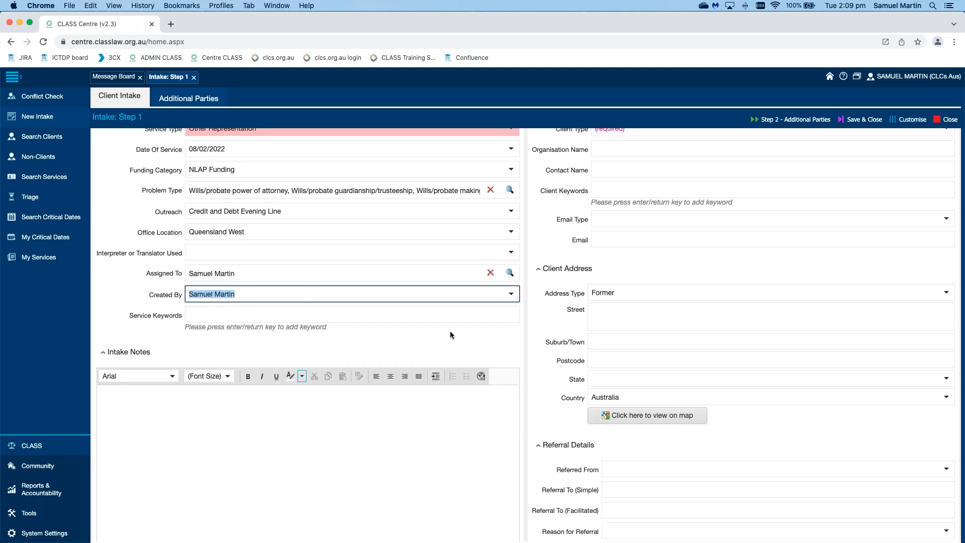
click(538, 330)
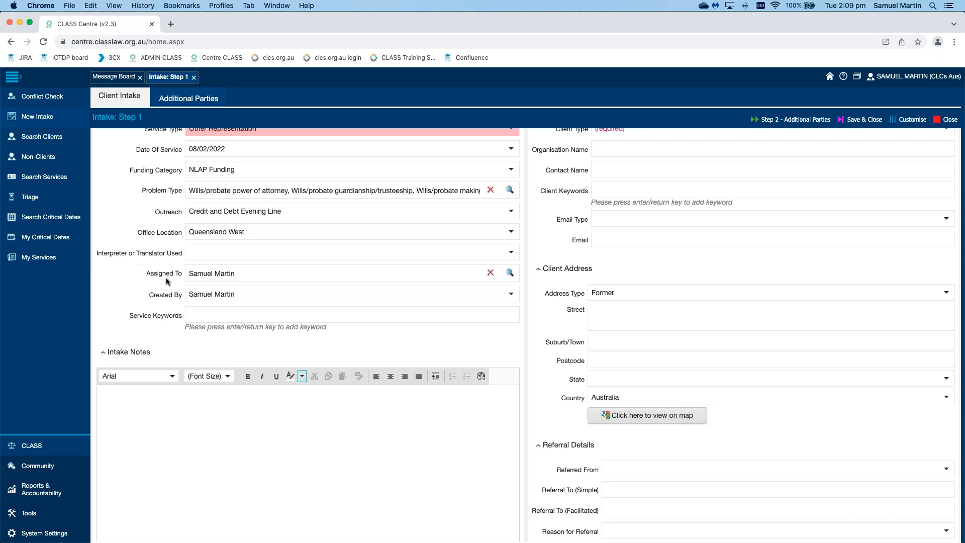
Step: Add the service keyword "example"
click(267, 314)
click(268, 315)
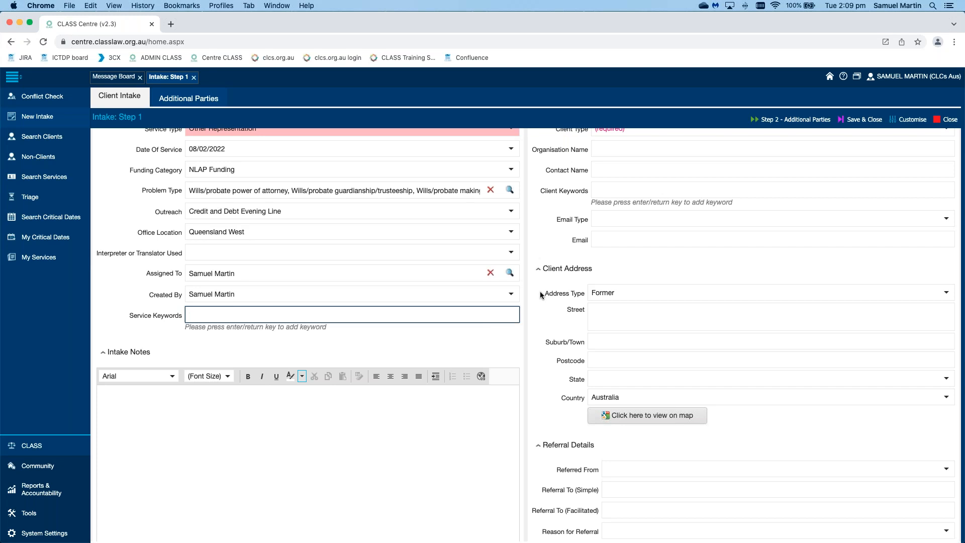
text(example)
key(Return)
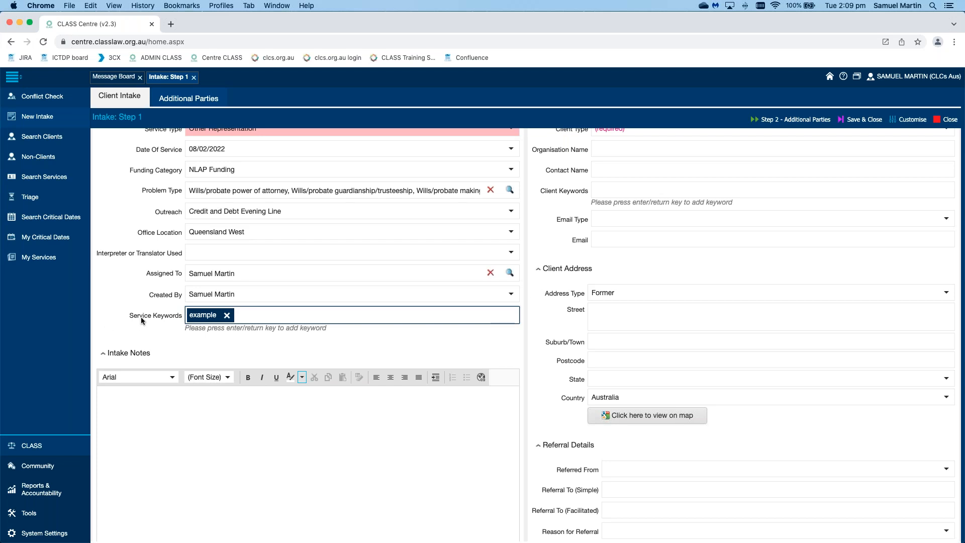
Step: Enter "Intake notes go here" in the intake notes and select that text
click(439, 334)
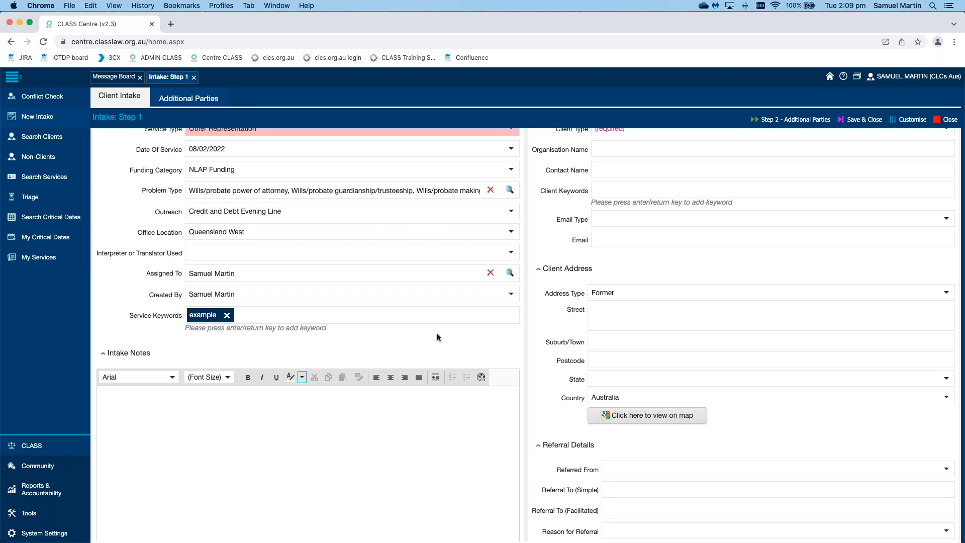
scroll(437, 336, down, 2)
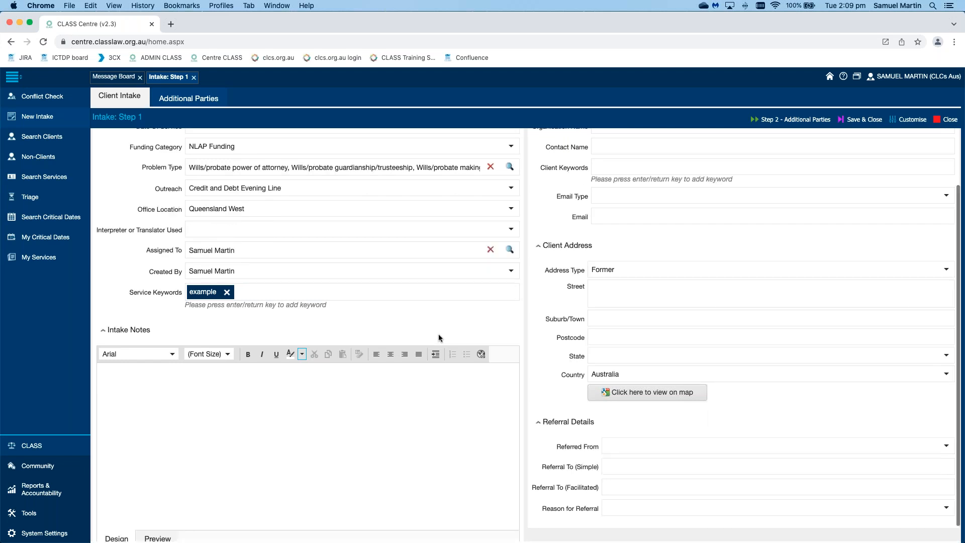
click(420, 371)
text(Int)
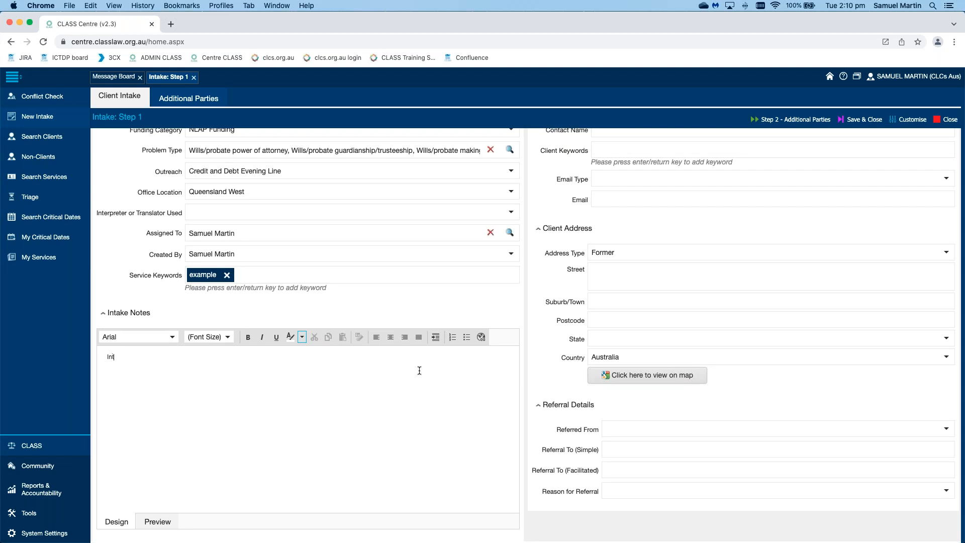
text(ake notes go here)
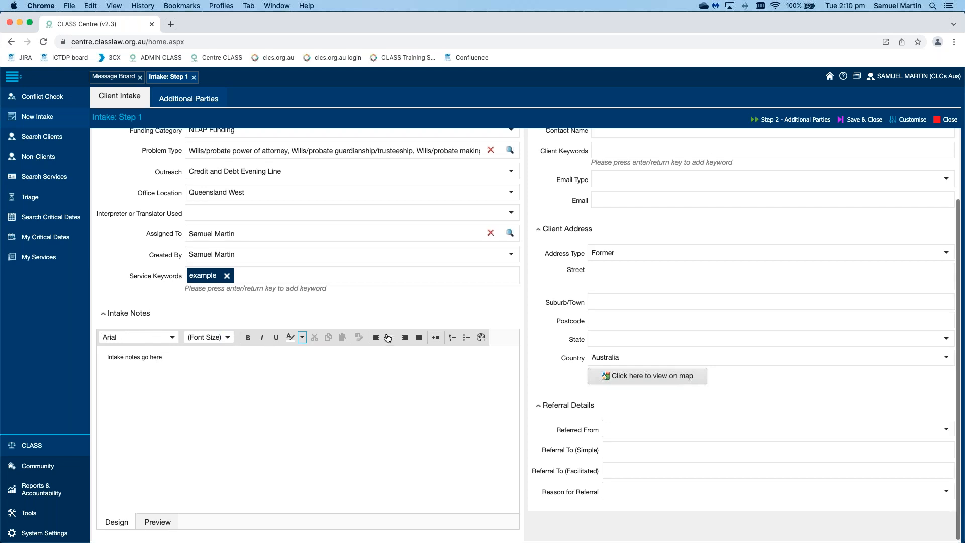
drag(163, 357, 100, 356)
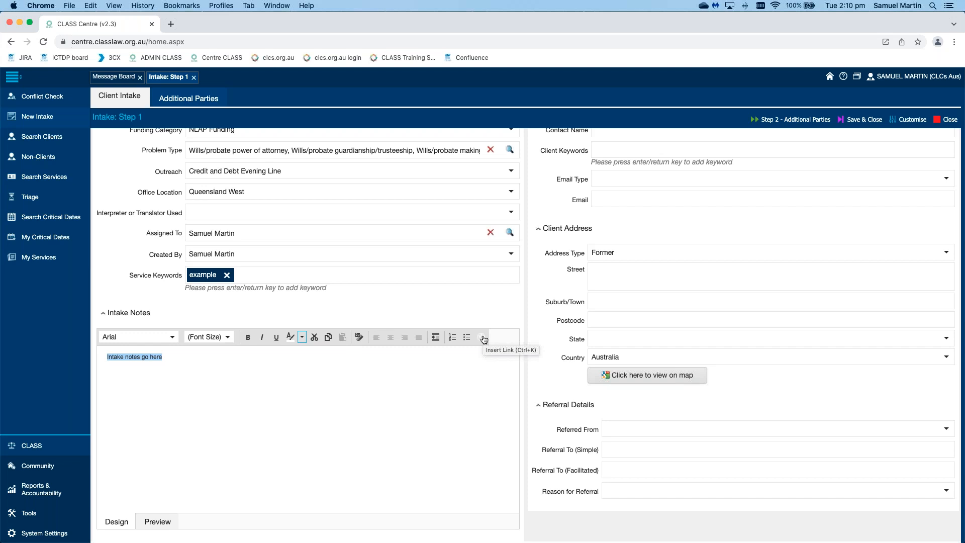
click(529, 336)
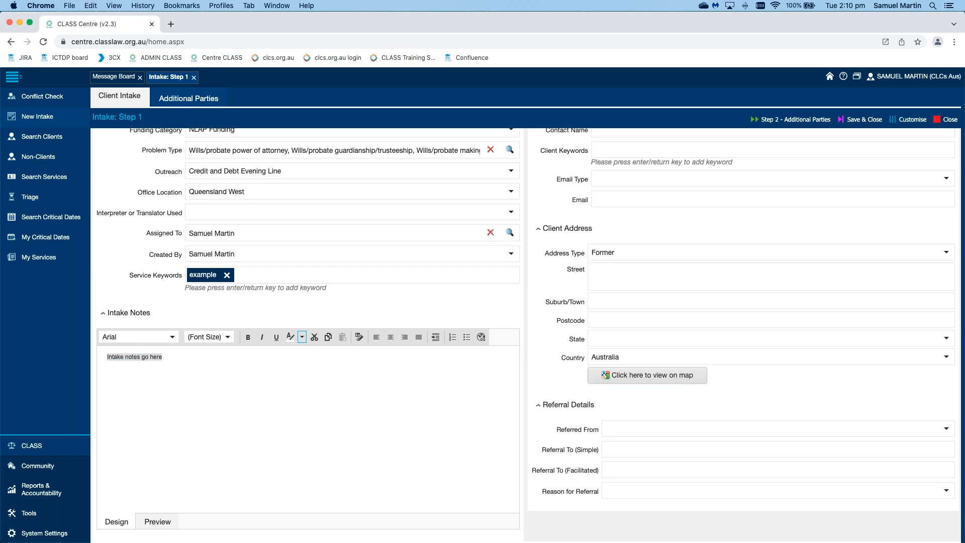
Step: Set the client type to Individual in the client details
scroll(529, 336, up, 3)
scroll(548, 172, down, 2)
scroll(548, 172, up, 2)
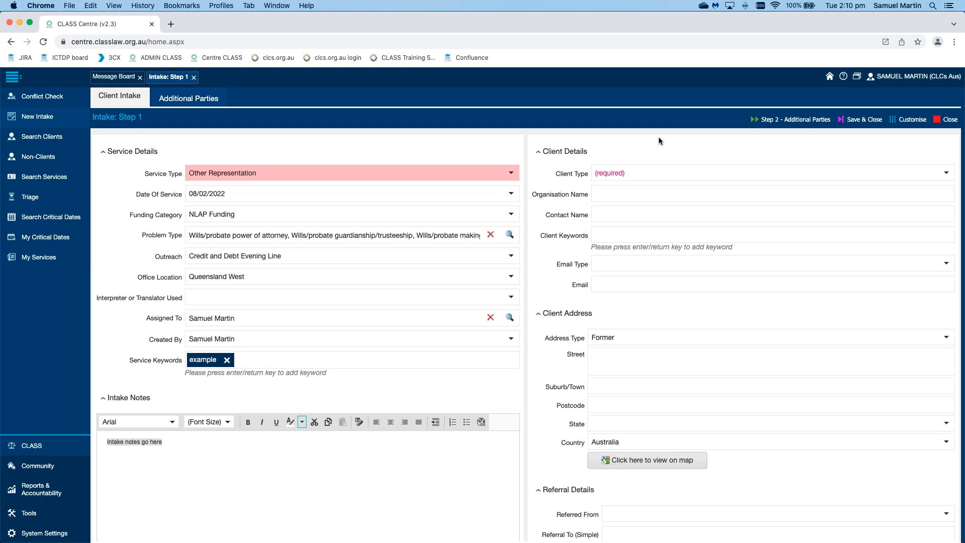
click(948, 173)
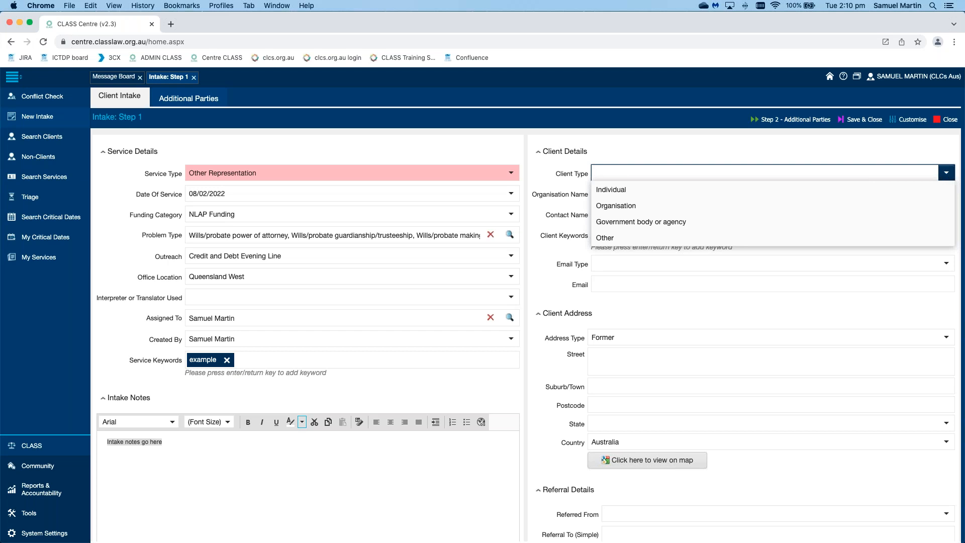
click(732, 189)
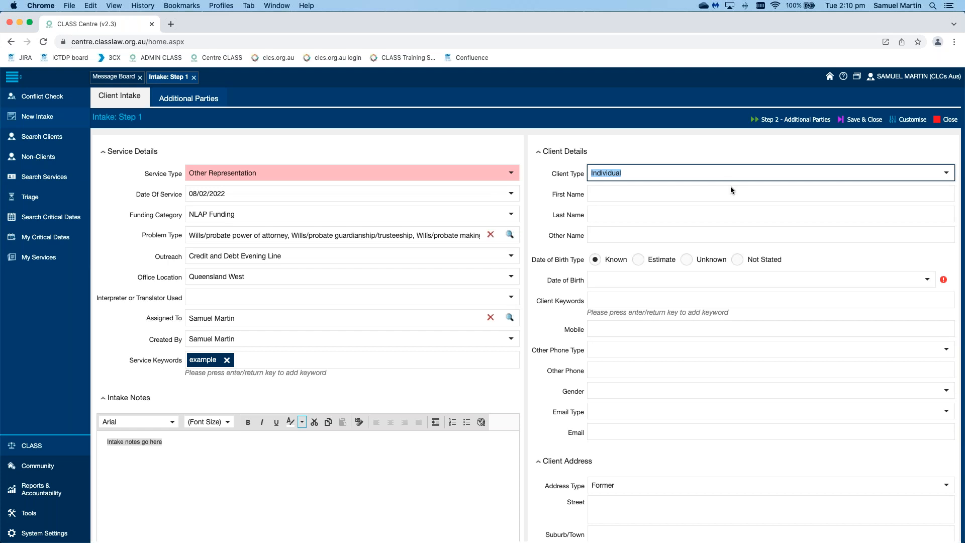
click(731, 192)
text(Delete)
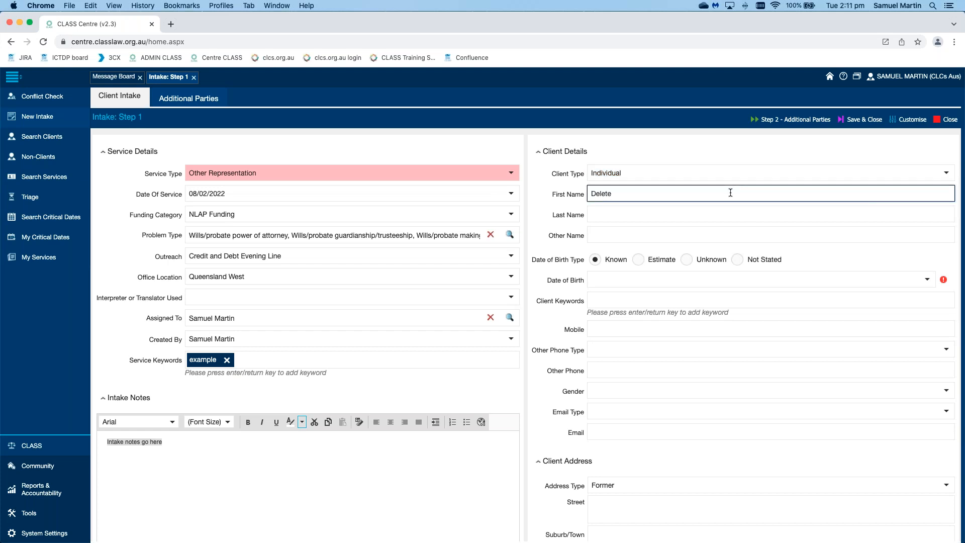
key(Tab)
text(This)
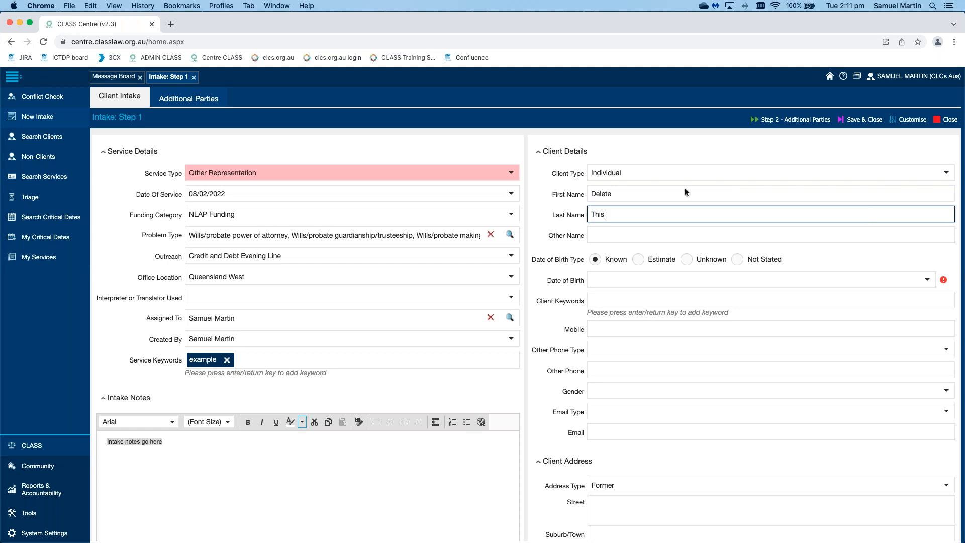
key(shift+Tab)
key(BackSpace)
click(681, 213)
key(BackSpace)
key(BackSpace)
key(BackSpace)
key(BackSpace)
click(540, 210)
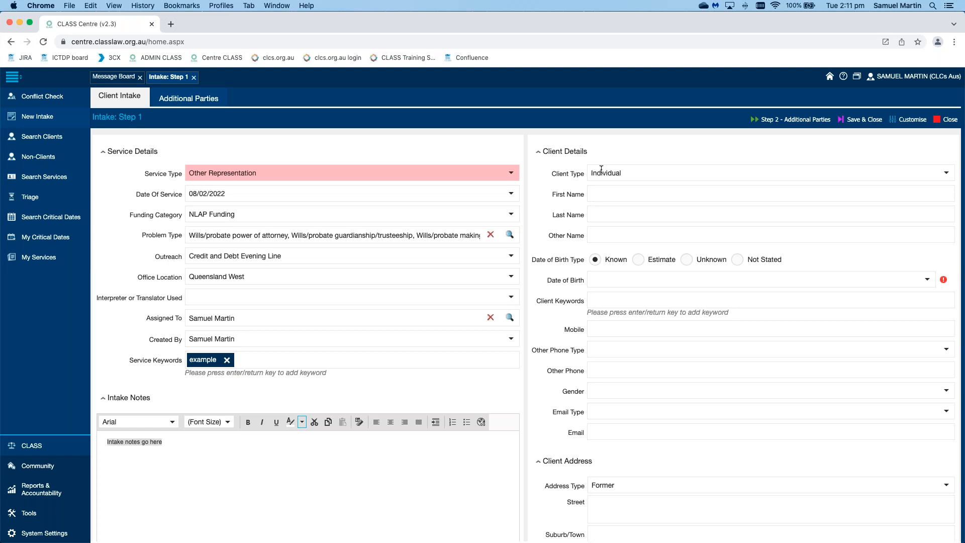
Step: Enter the client's first name and last name in the client details
click(673, 194)
text(Delete)
key(Tab)
text(This)
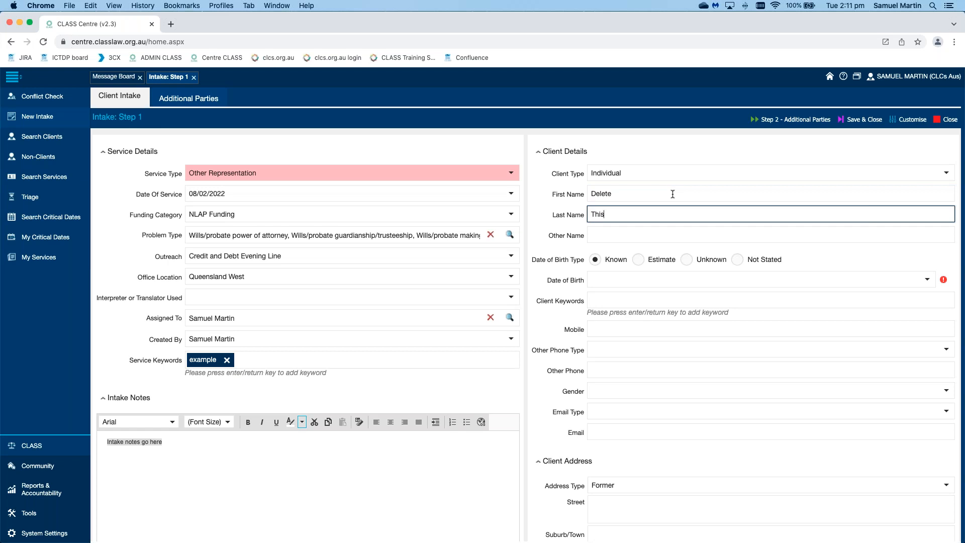
Step: Set the client's date of birth type to Not Stated, leaving no date of birth entered
click(742, 259)
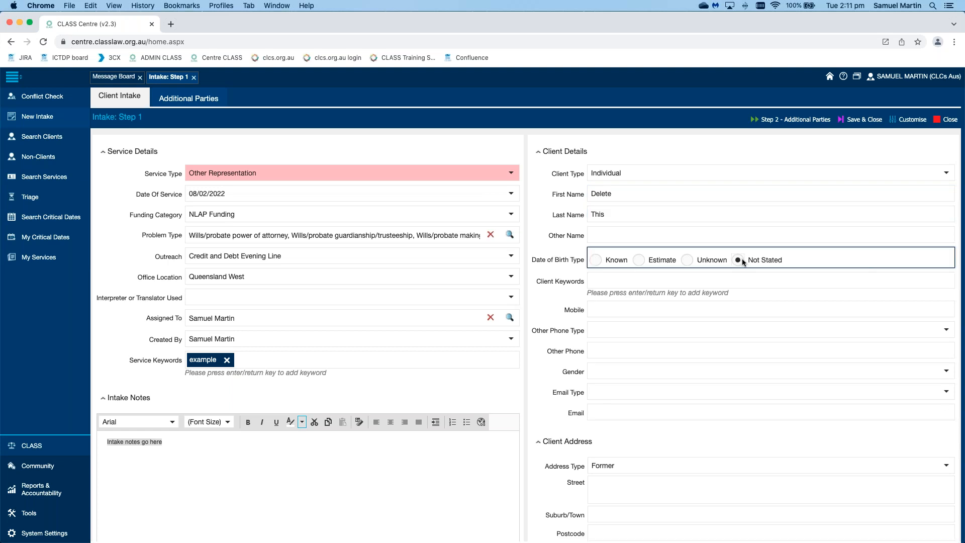
click(593, 261)
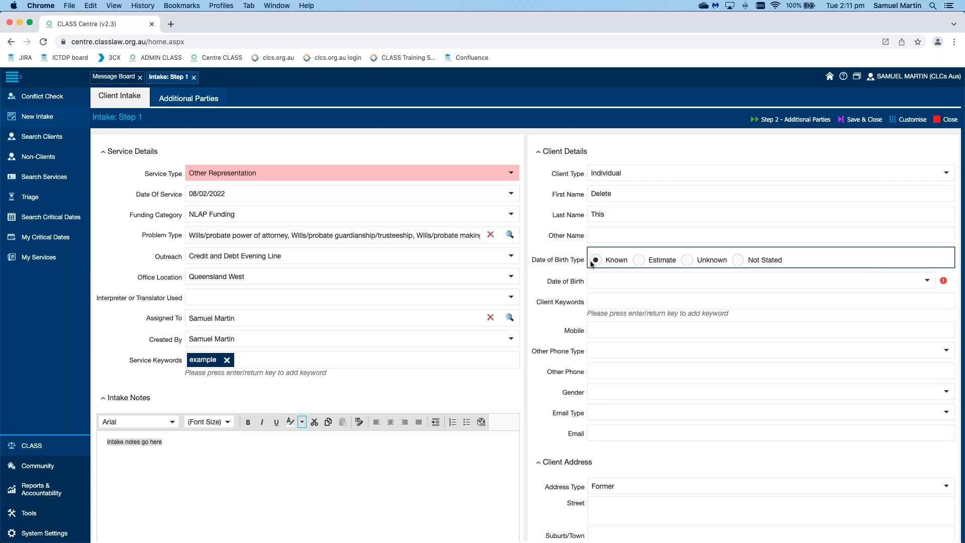
click(552, 267)
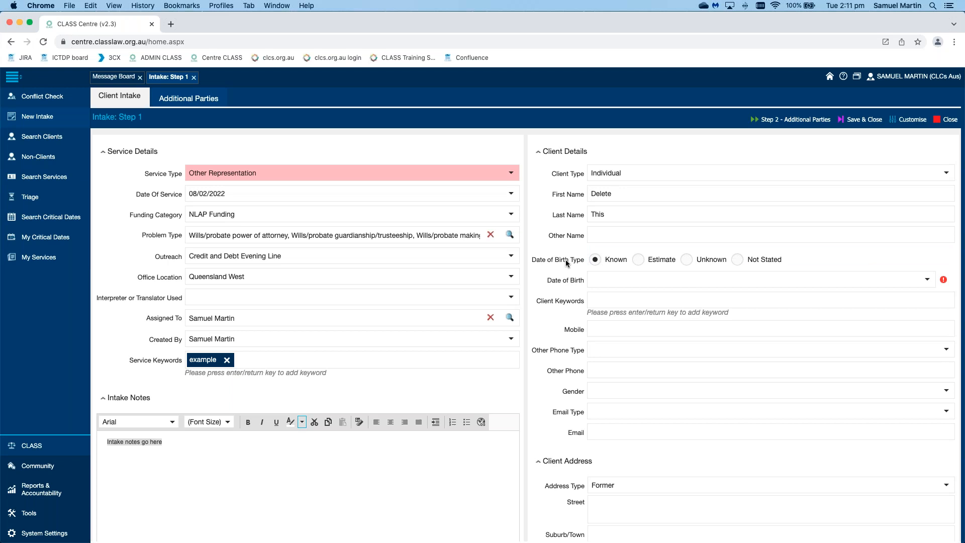
click(928, 279)
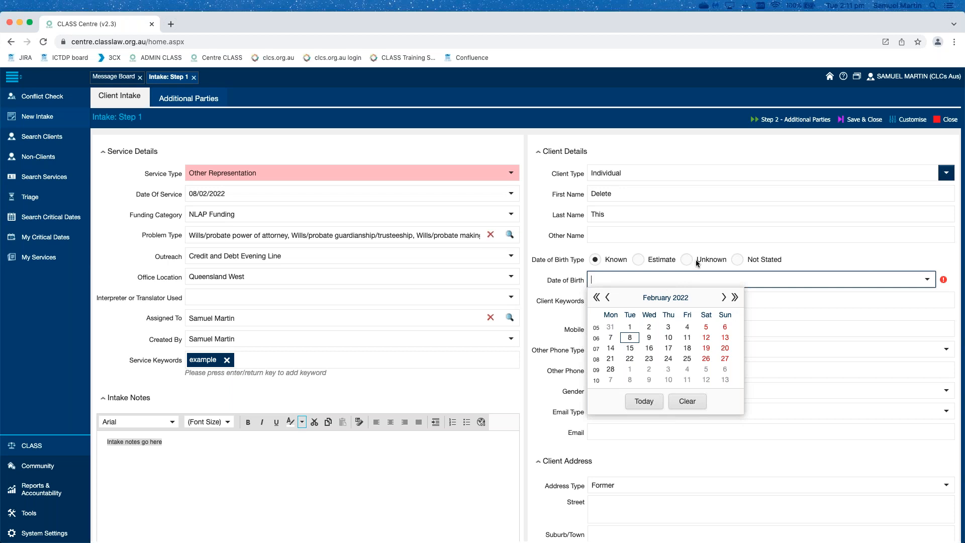
click(739, 260)
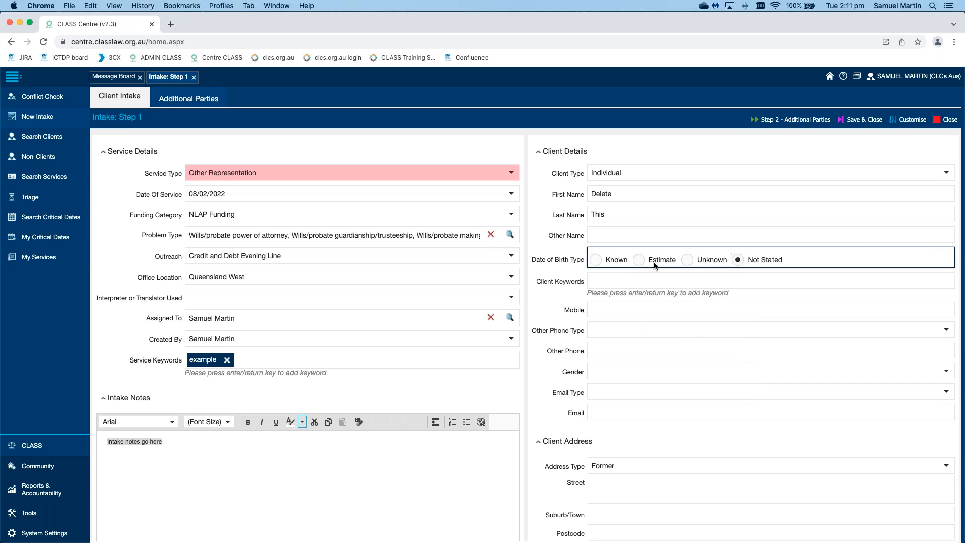
click(557, 289)
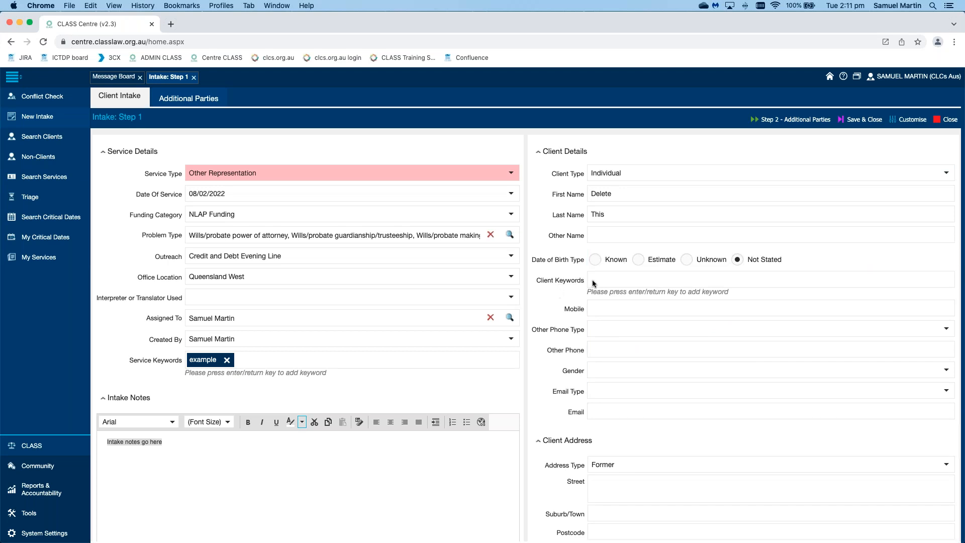
Step: Add the client keyword "blue tie"
click(635, 281)
text(blue tiwe)
key(alt+shift+Left)
text(tie)
key(Return)
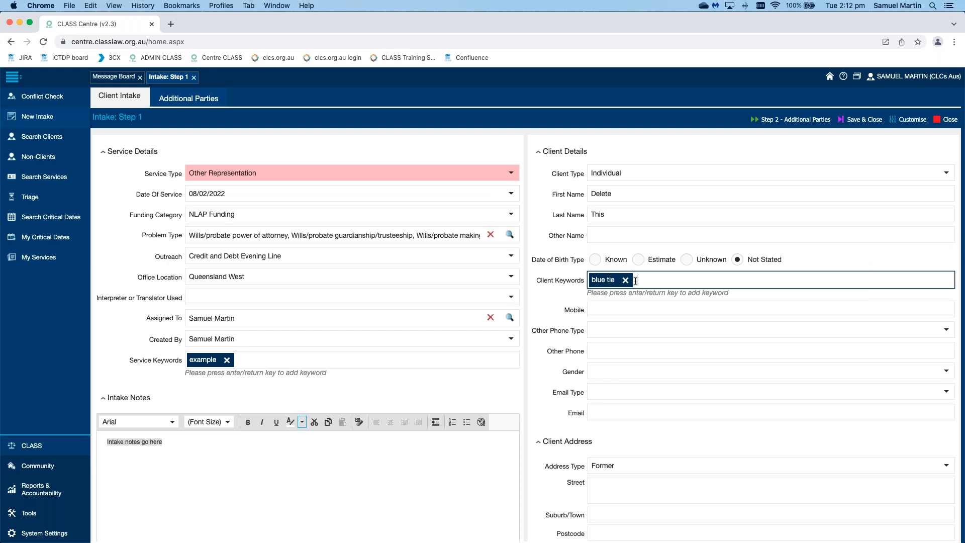
click(551, 312)
Step: Enter the client's street address and choose the matching suburb suggestion to fill in postcode and state
scroll(552, 312, down, 5)
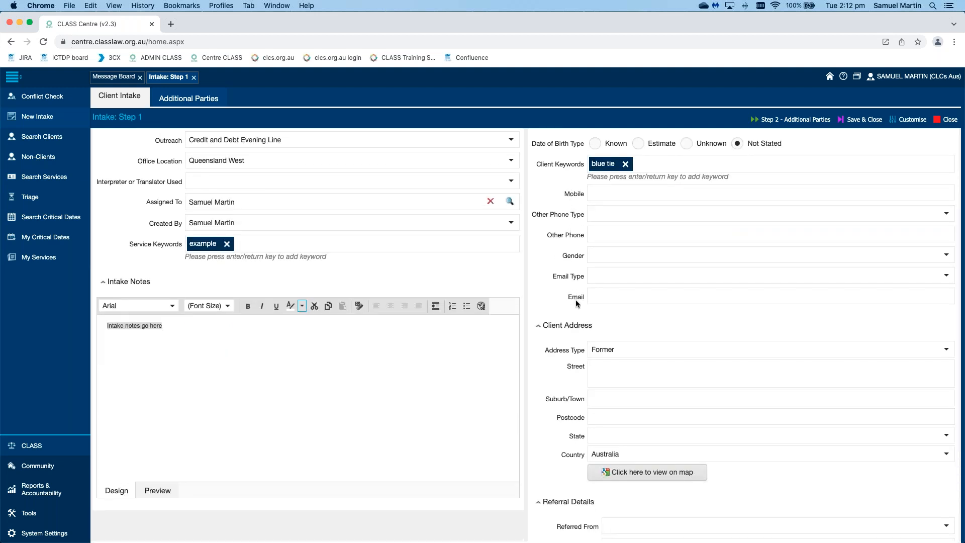
scroll(575, 299, down, 3)
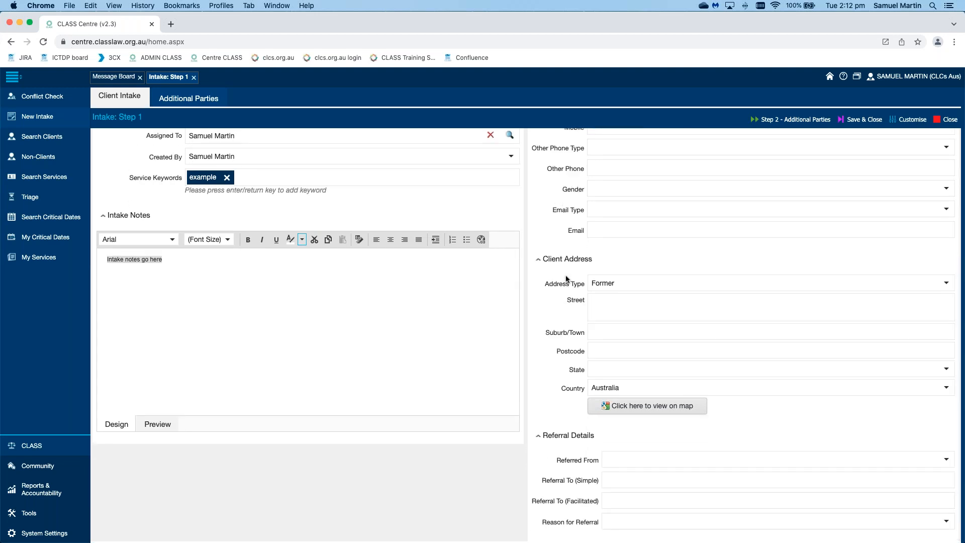
click(668, 306)
text(307 pitt st)
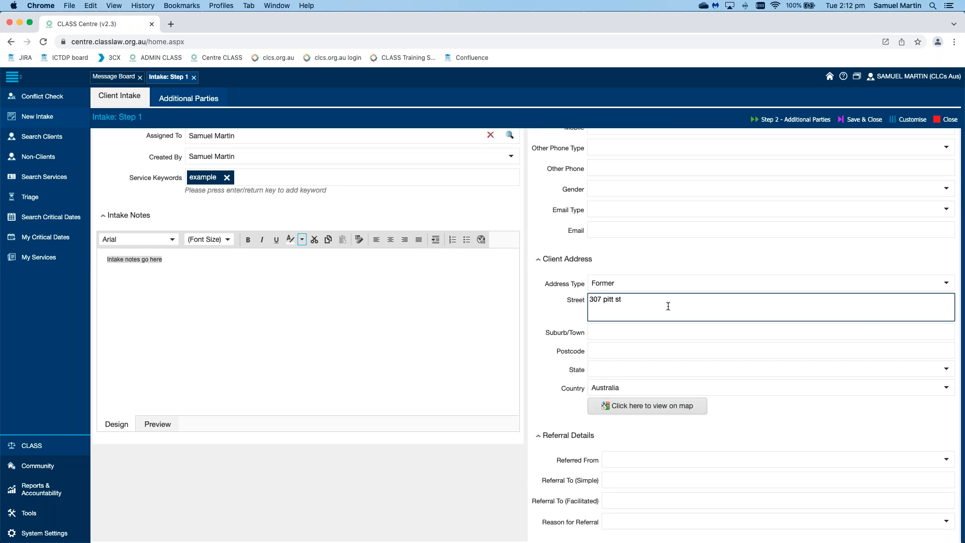
key(Tab)
text(sydney)
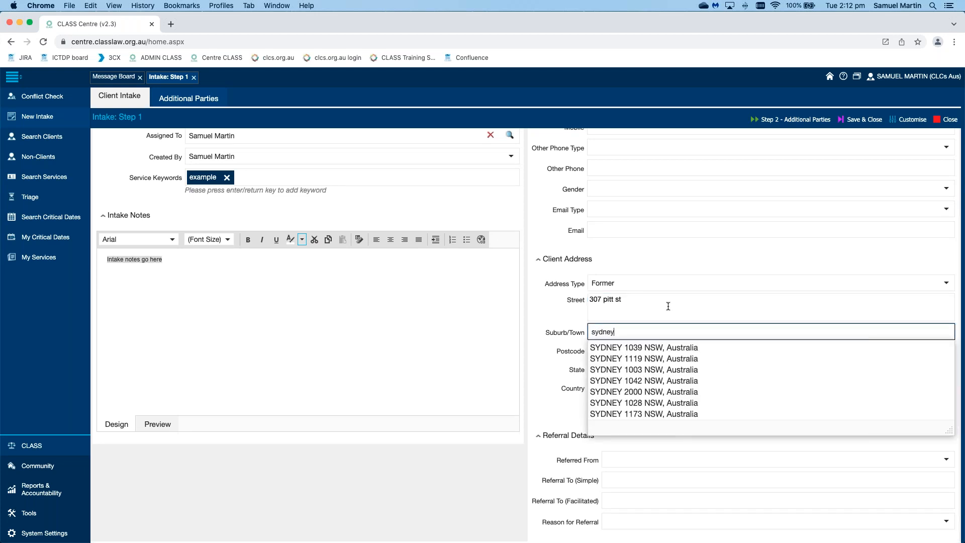
click(619, 391)
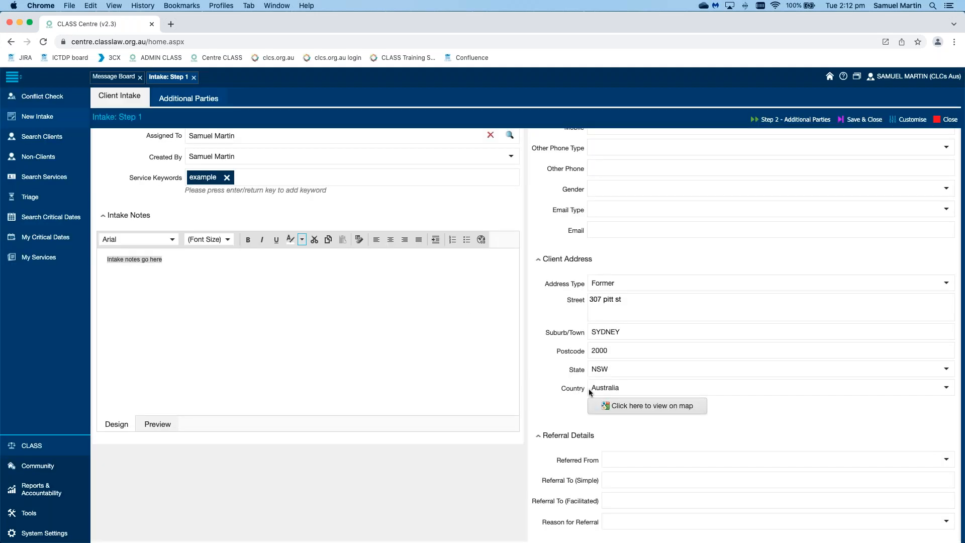
Step: View the client's address on the map, then close the map window
click(674, 409)
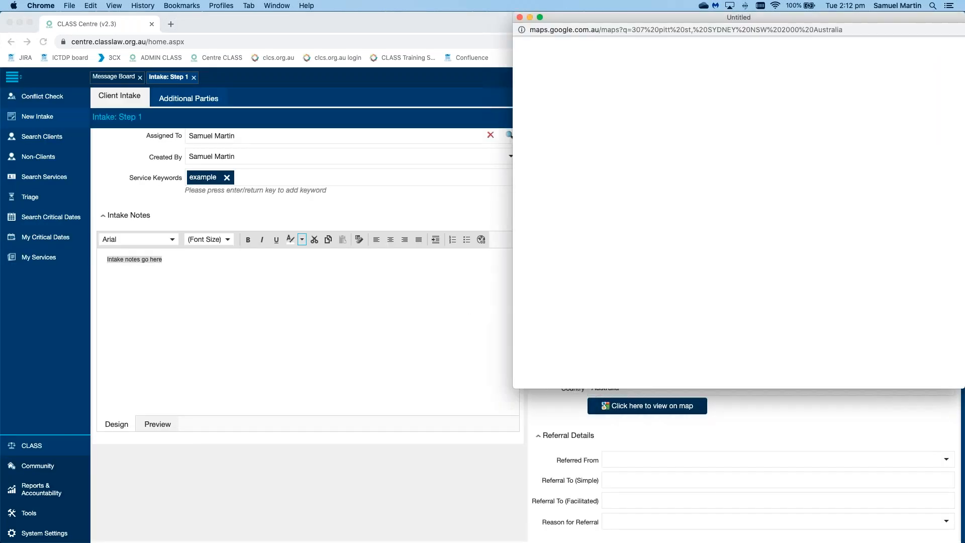
drag(855, 19, 674, 100)
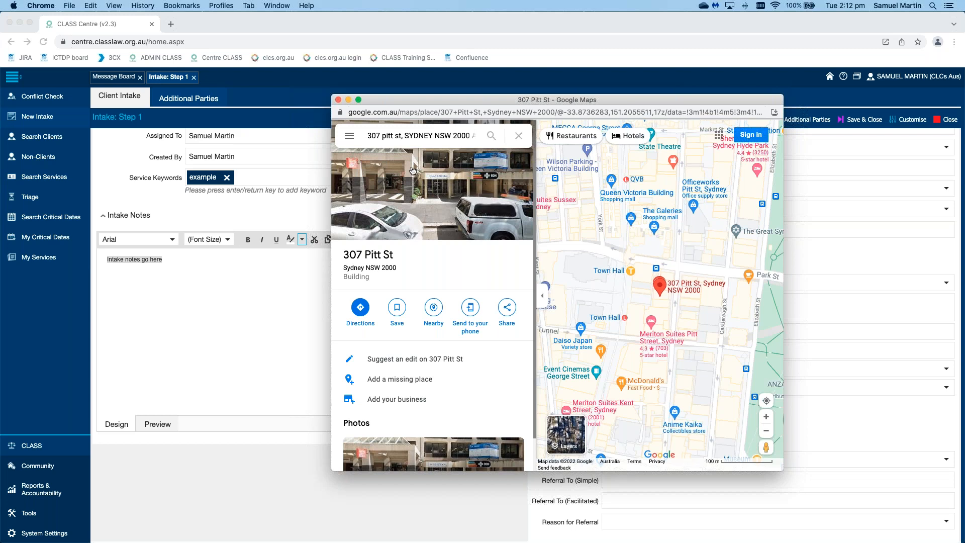
click(339, 99)
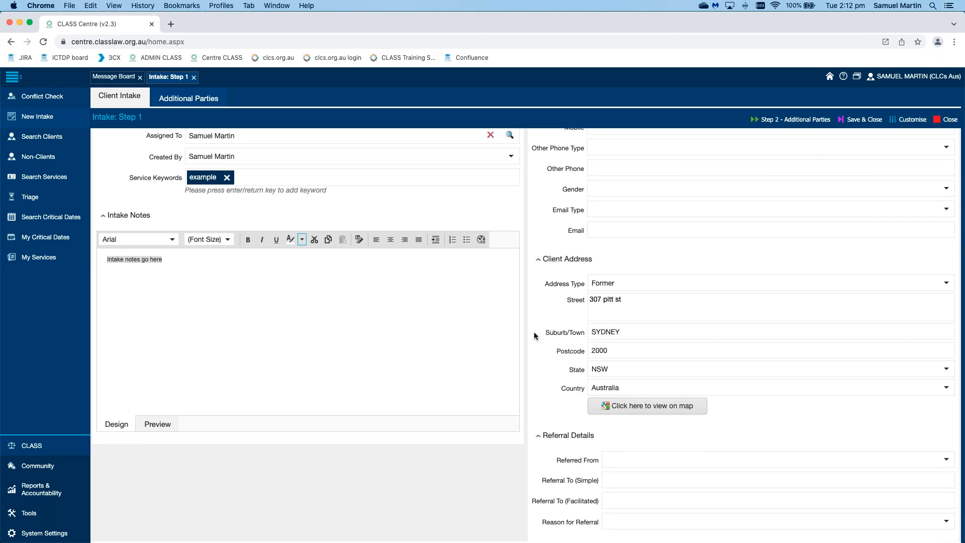
Step: Proceed to the intake's Additional Parties step and start a new additional party record
scroll(534, 332, up, 4)
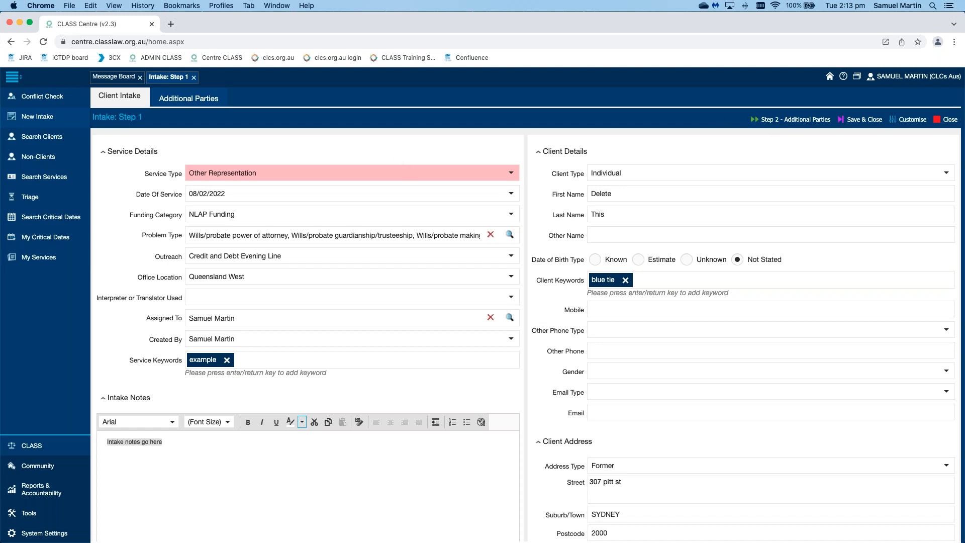
click(781, 124)
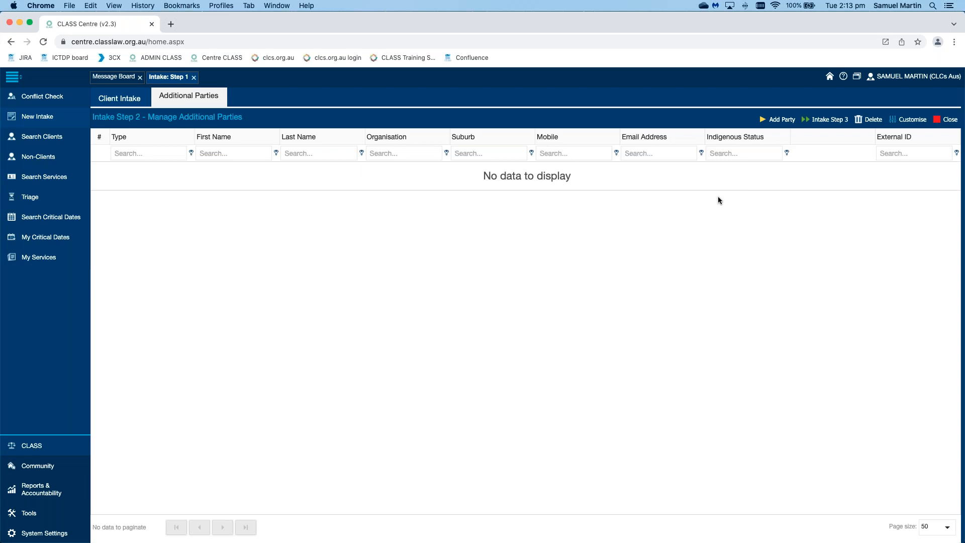
click(774, 122)
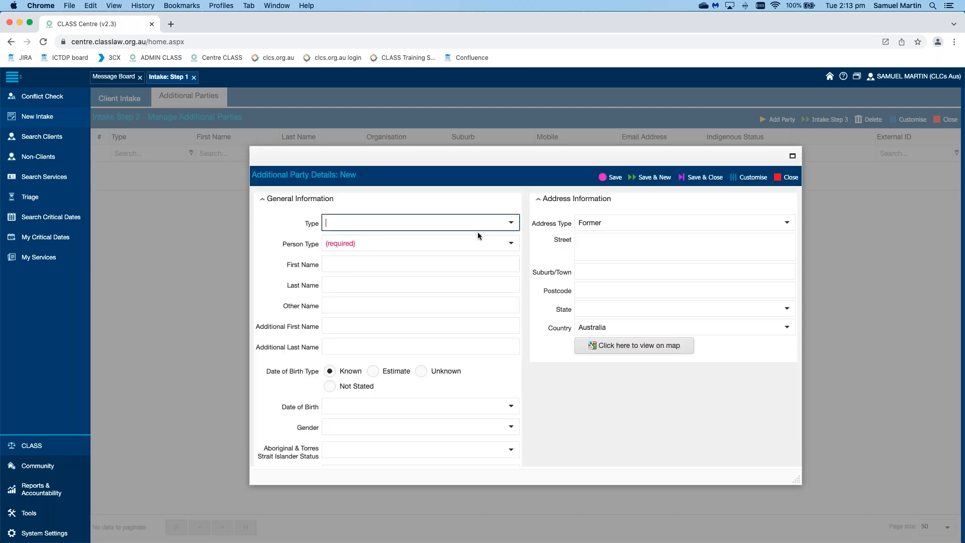
Step: Set the additional party's type to Related Party and its person type to Individual
click(511, 222)
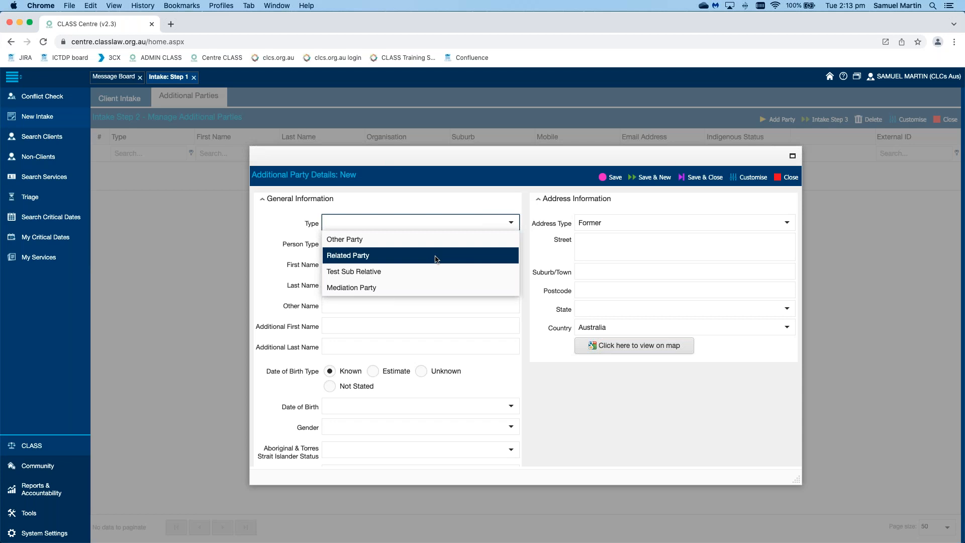
click(435, 255)
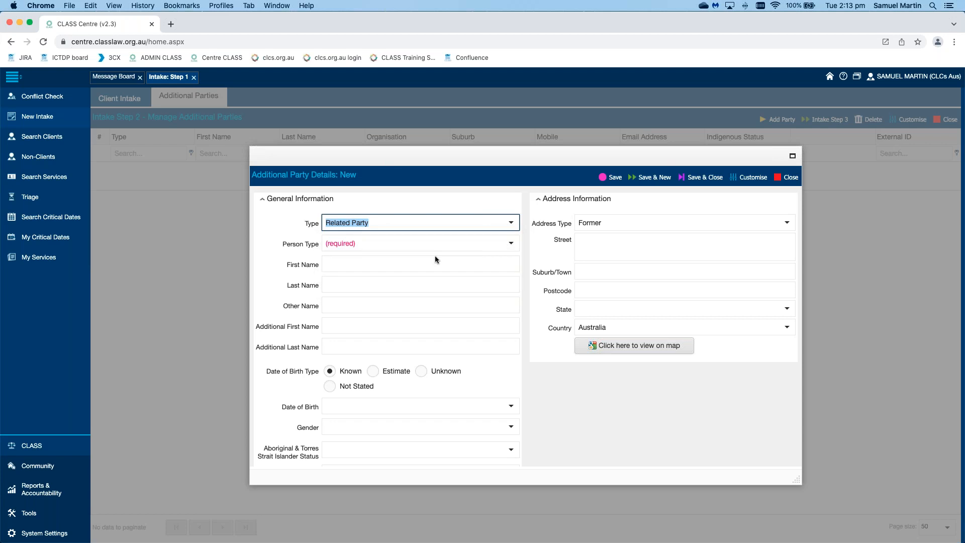
click(509, 245)
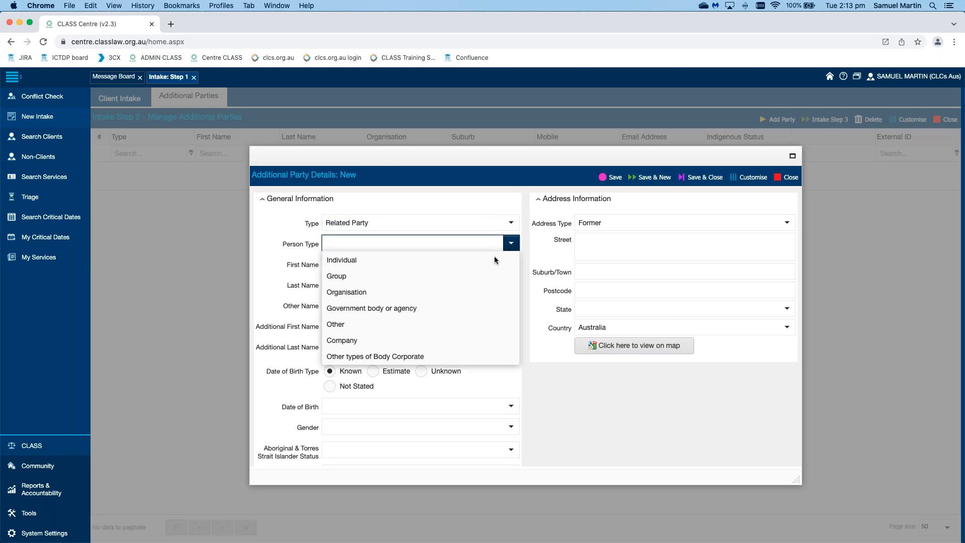
click(510, 258)
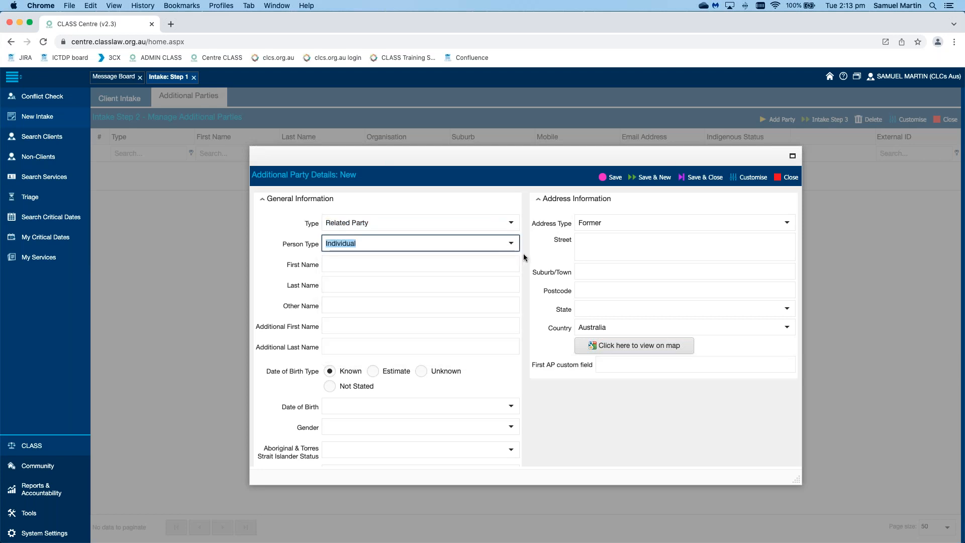
click(523, 254)
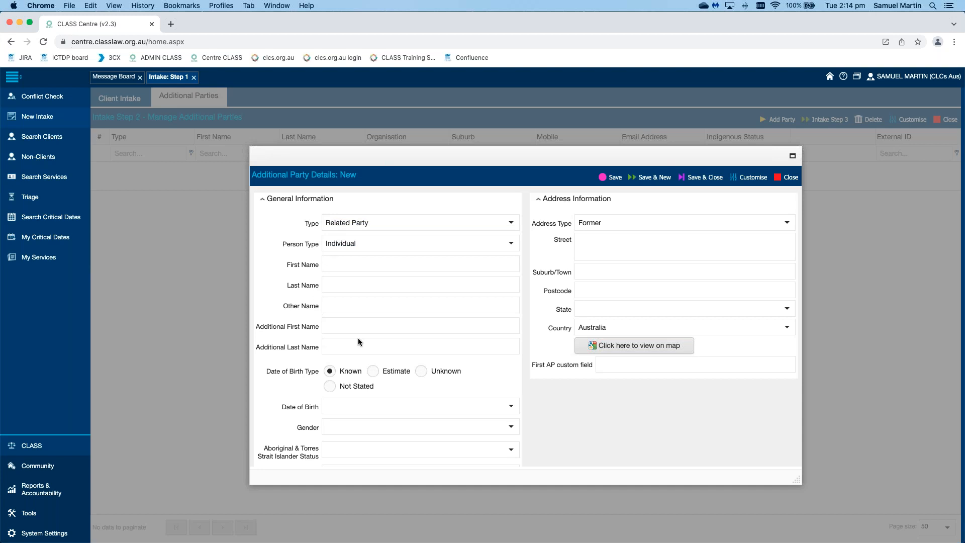
scroll(358, 342, down, 5)
scroll(388, 352, up, 5)
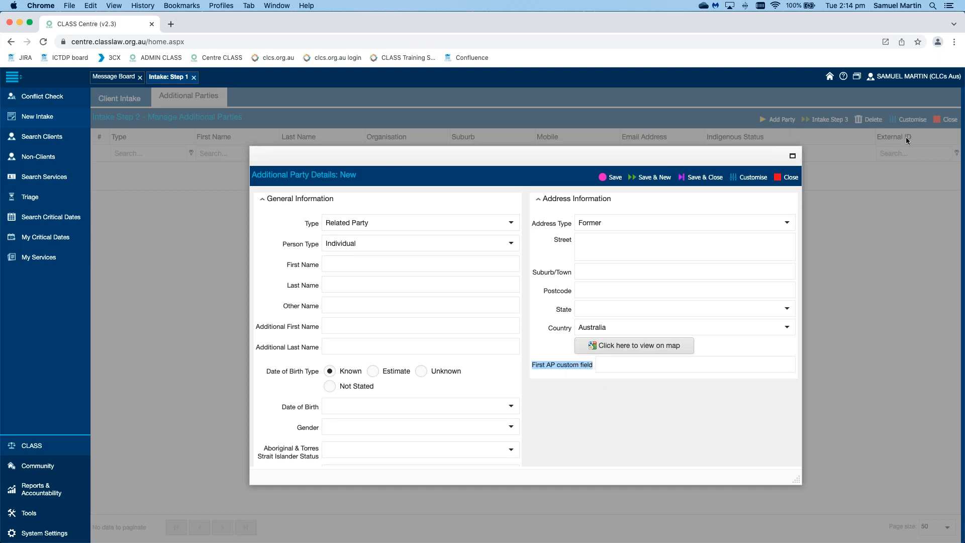
click(938, 82)
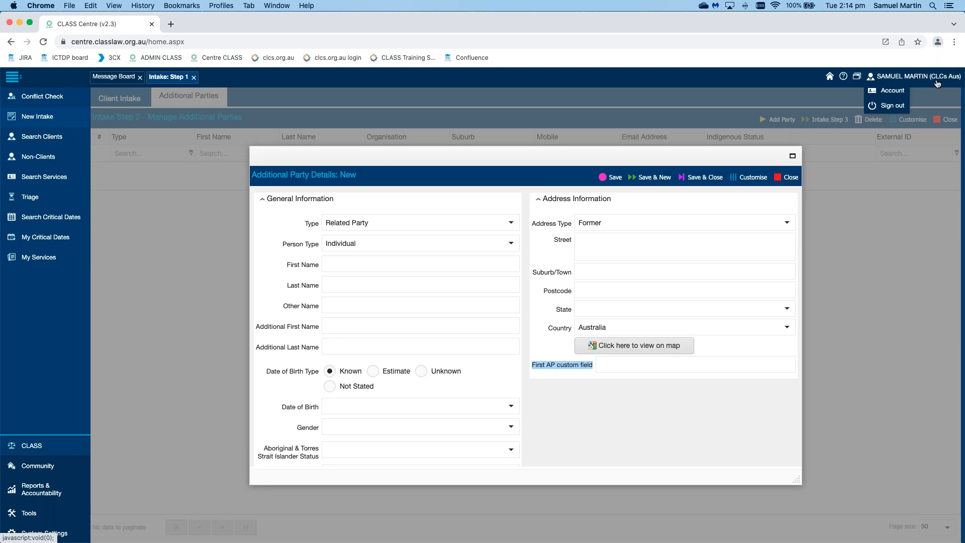
click(725, 411)
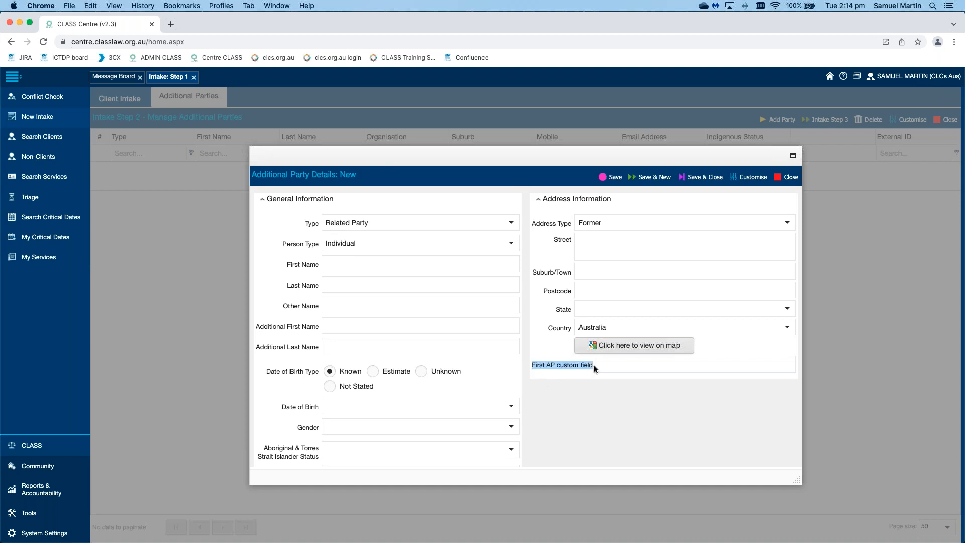
click(640, 412)
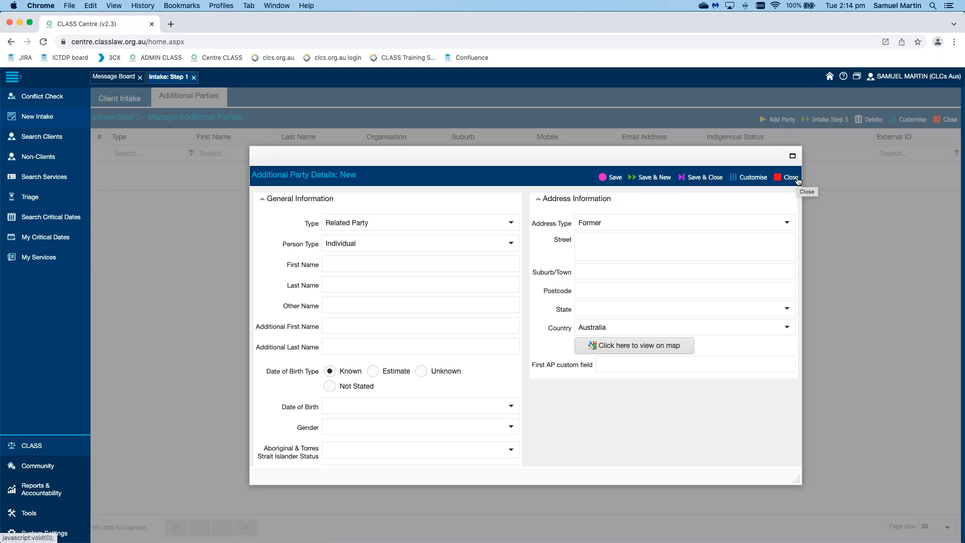
Step: Save the related party, then add and save a second one with type Related Party and person type Individual
click(655, 178)
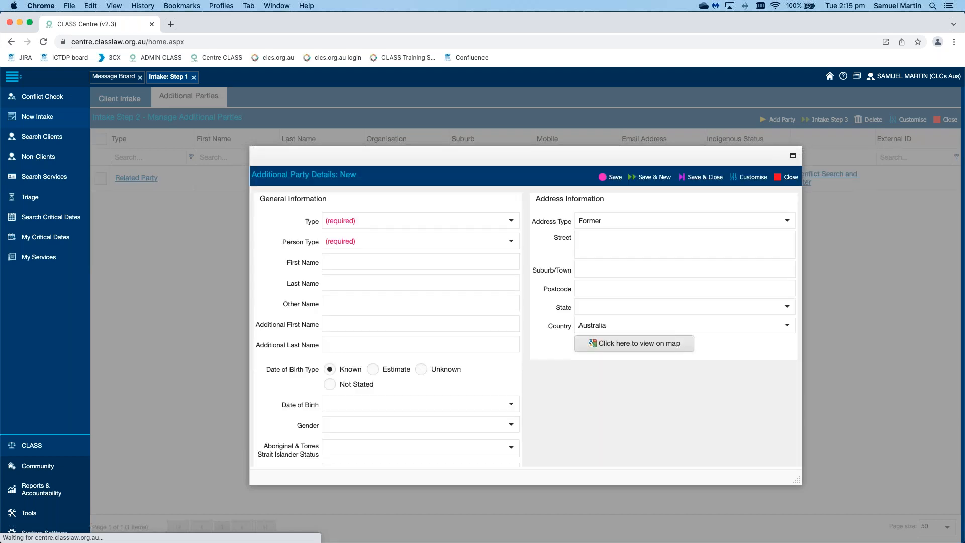
click(512, 226)
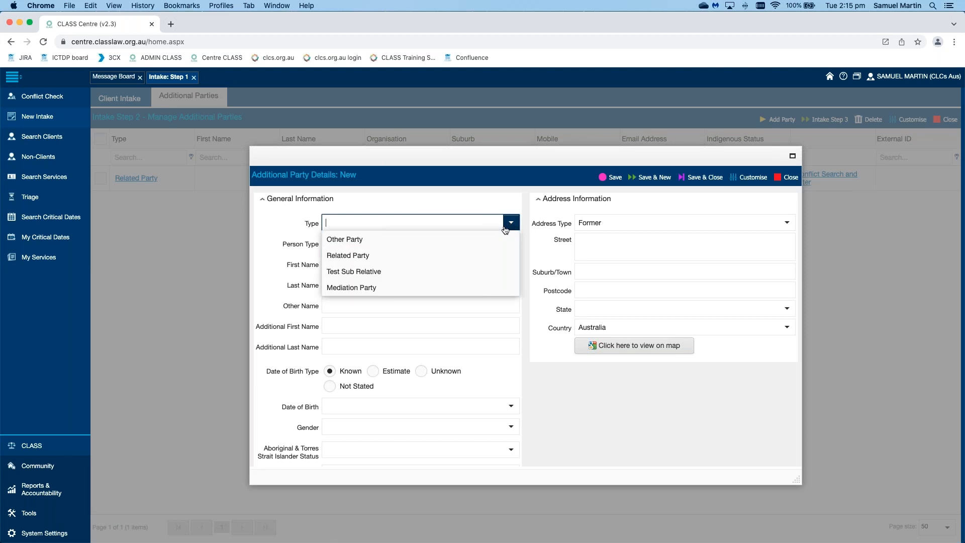
click(488, 254)
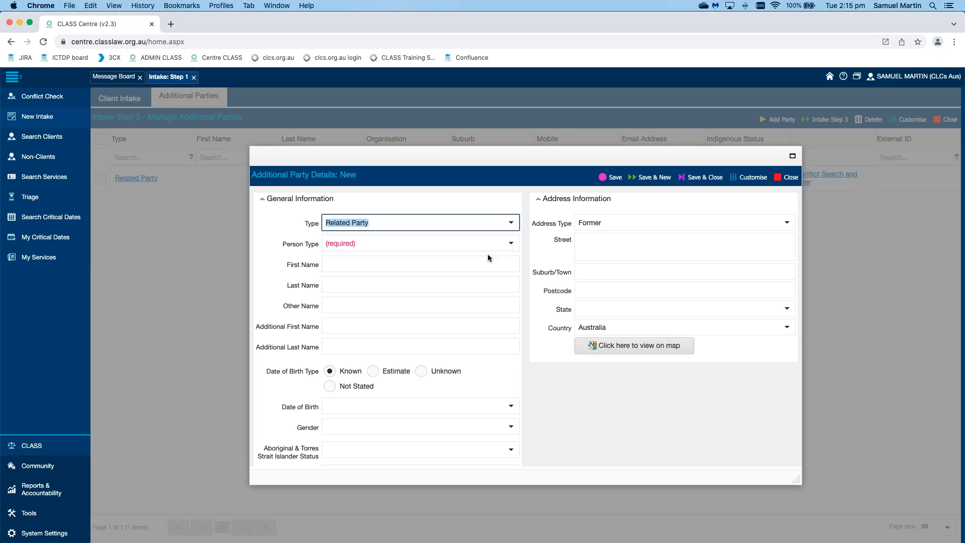
click(512, 245)
click(521, 259)
click(525, 260)
scroll(525, 263, up, 5)
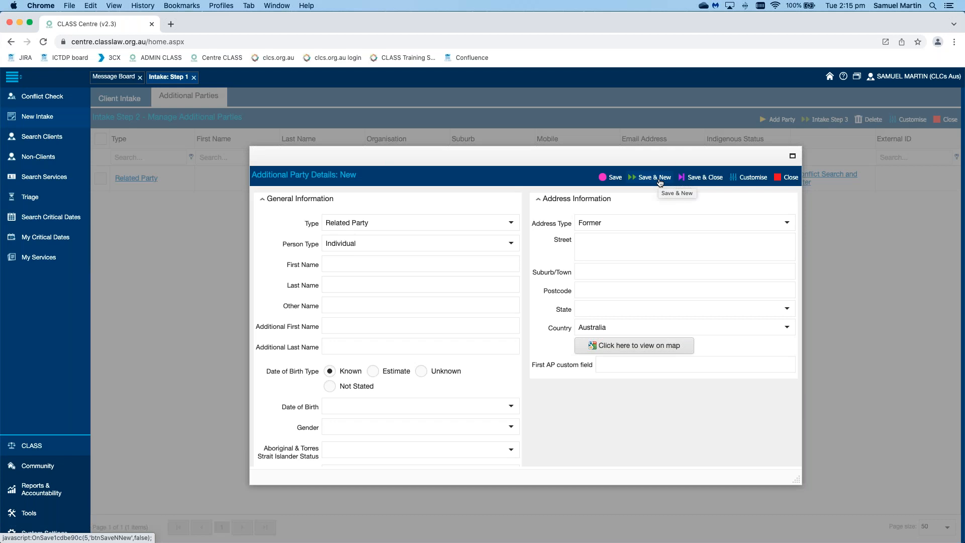
click(716, 178)
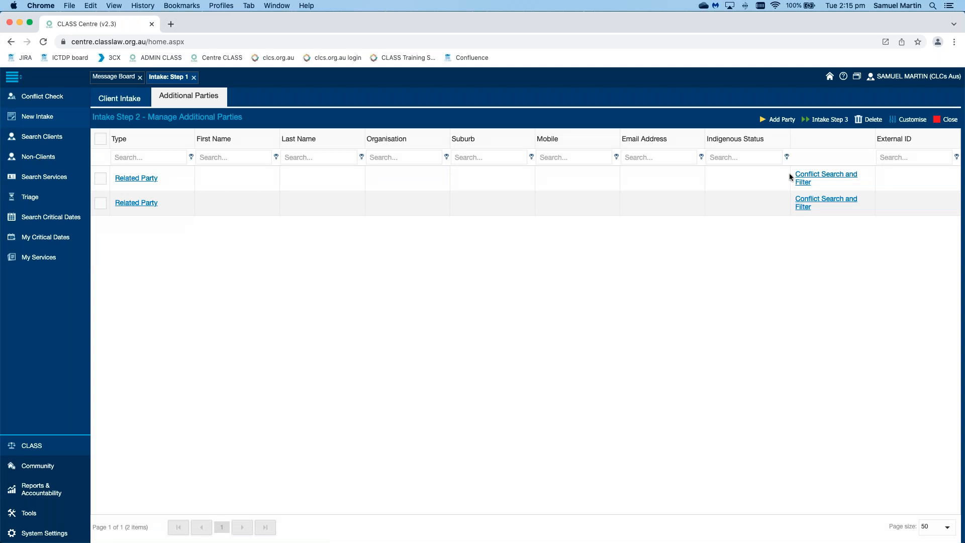
Step: Run a conflict search for the first listed related party and return to the additional parties list
click(826, 176)
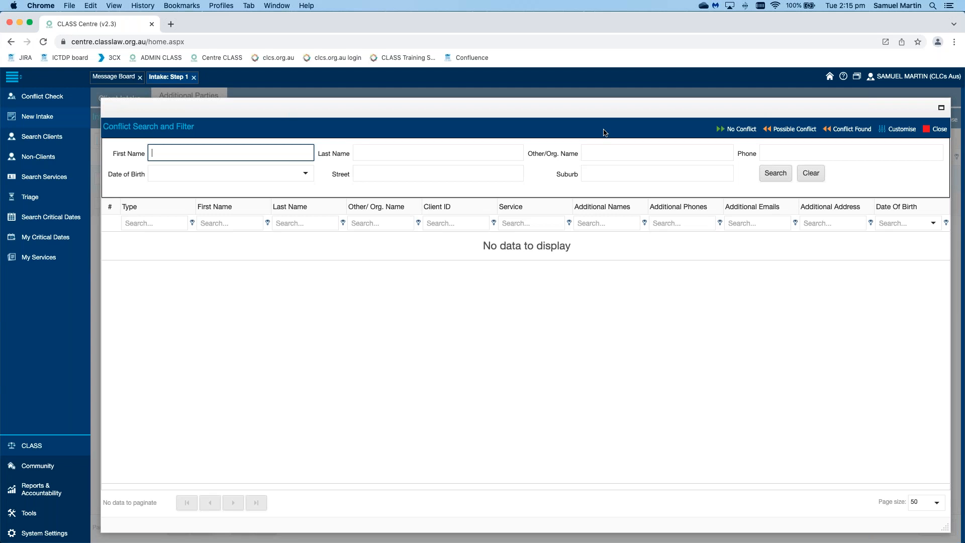
click(781, 174)
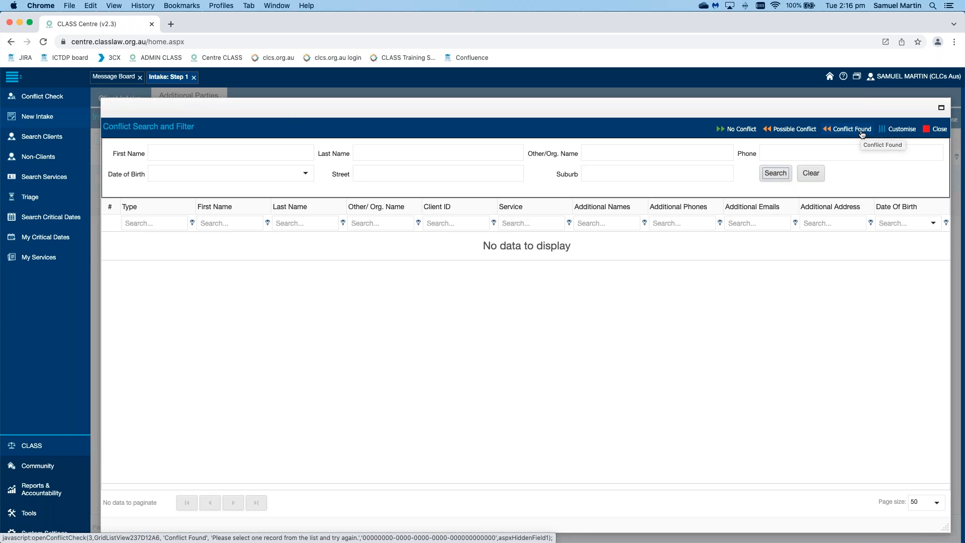
click(794, 129)
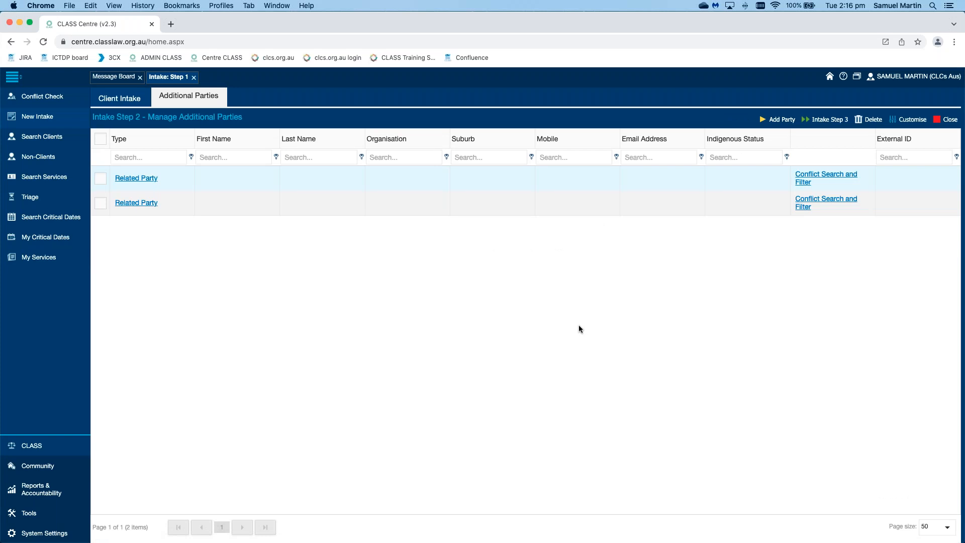
Step: Run the Intake Step 3 conflict search on the client's name and try to continue as Existing Client without selecting a record
click(826, 126)
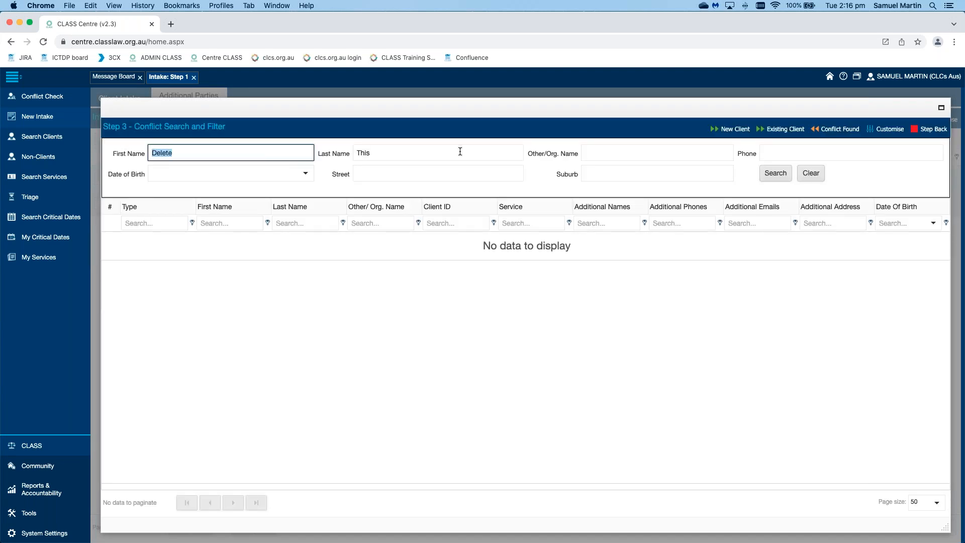
click(776, 173)
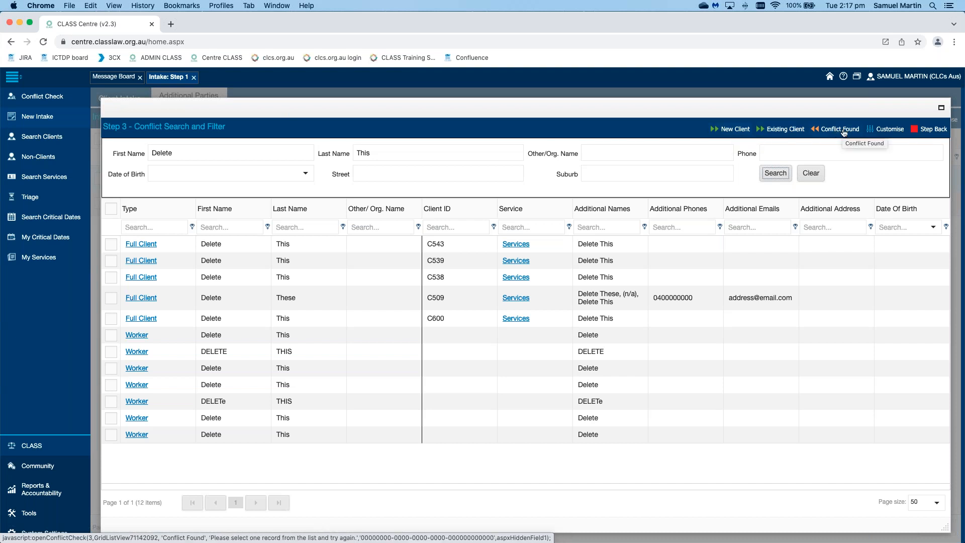
click(783, 130)
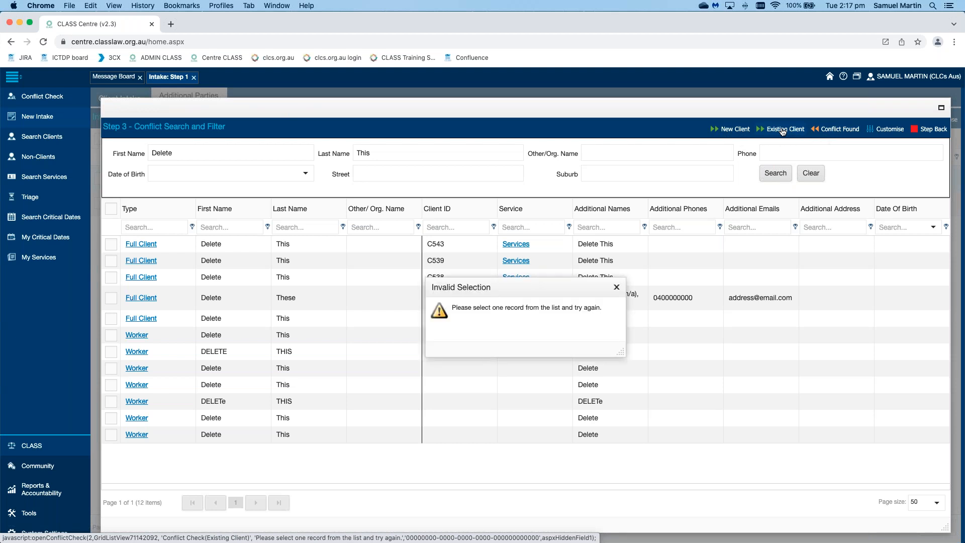
click(617, 287)
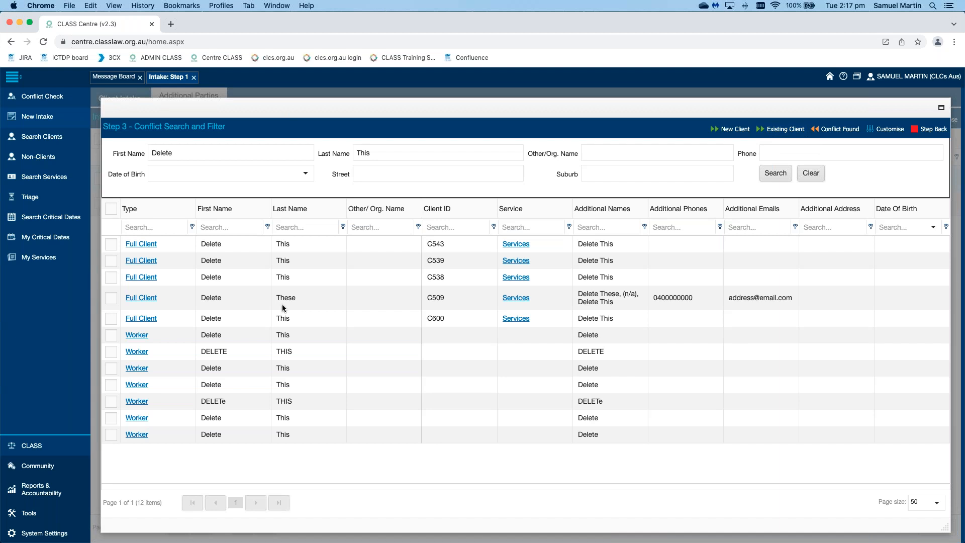
Step: Continue the intake as a new client, recording the conflict check result type as New Client, and save it
click(736, 130)
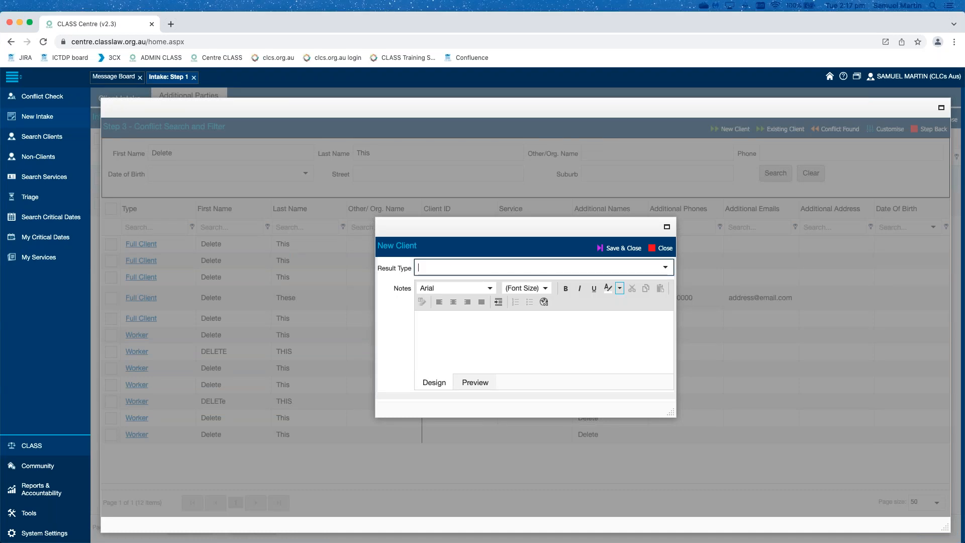
click(666, 269)
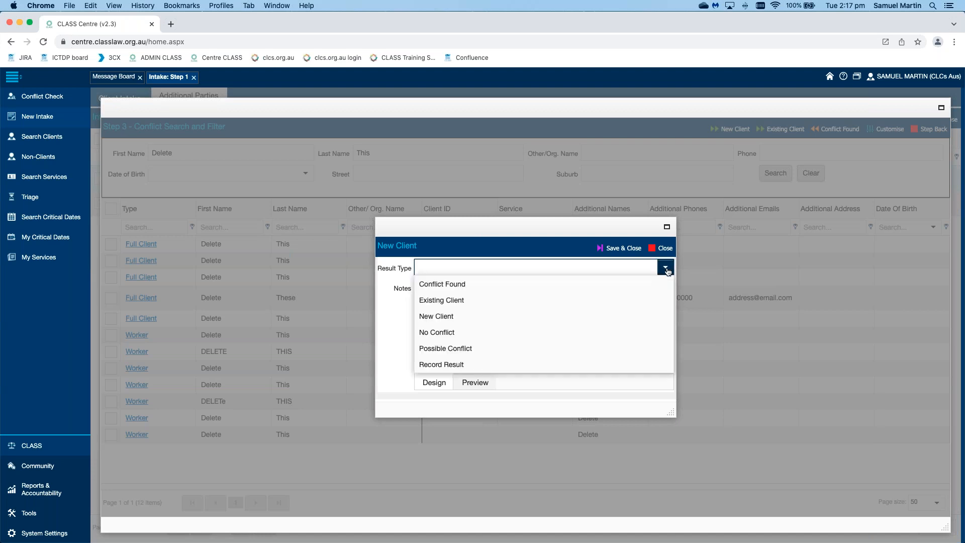
click(625, 316)
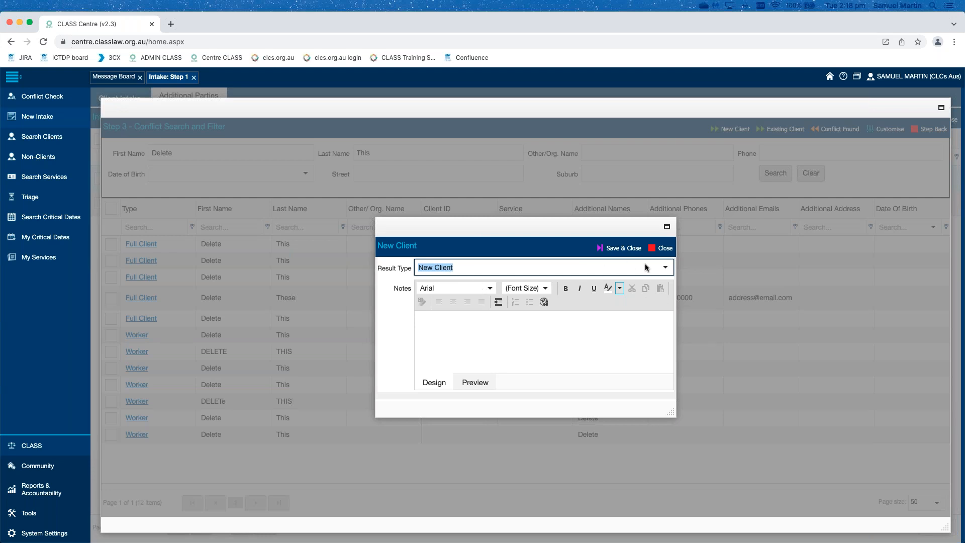
click(665, 267)
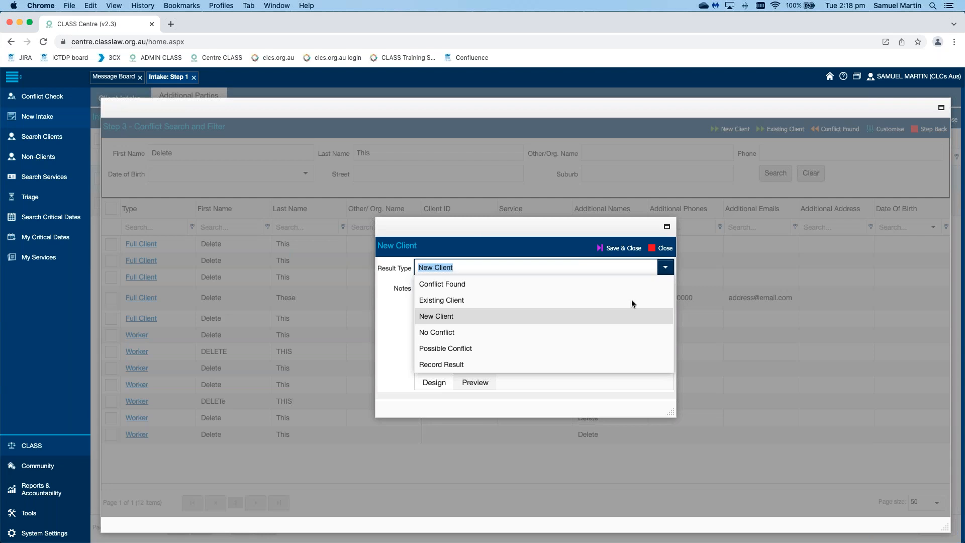
click(487, 349)
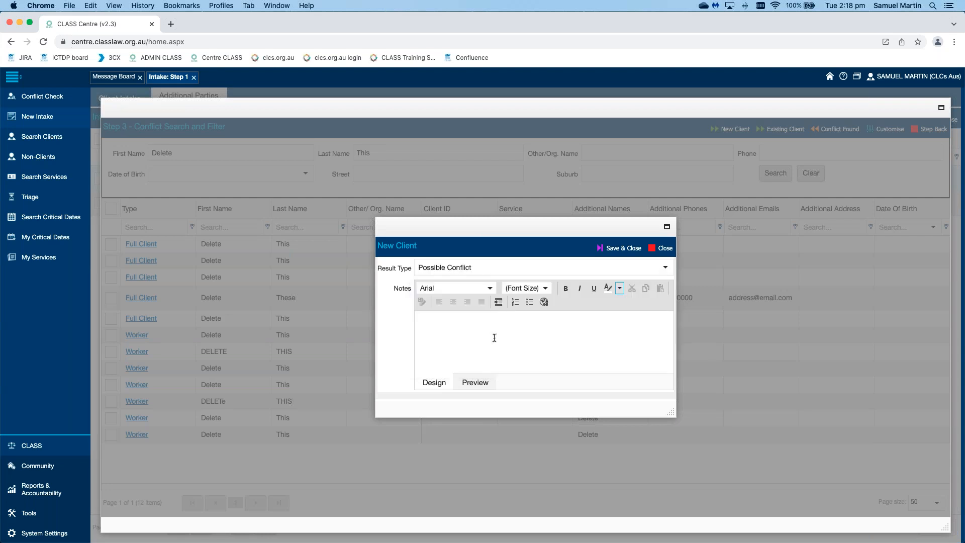
click(666, 268)
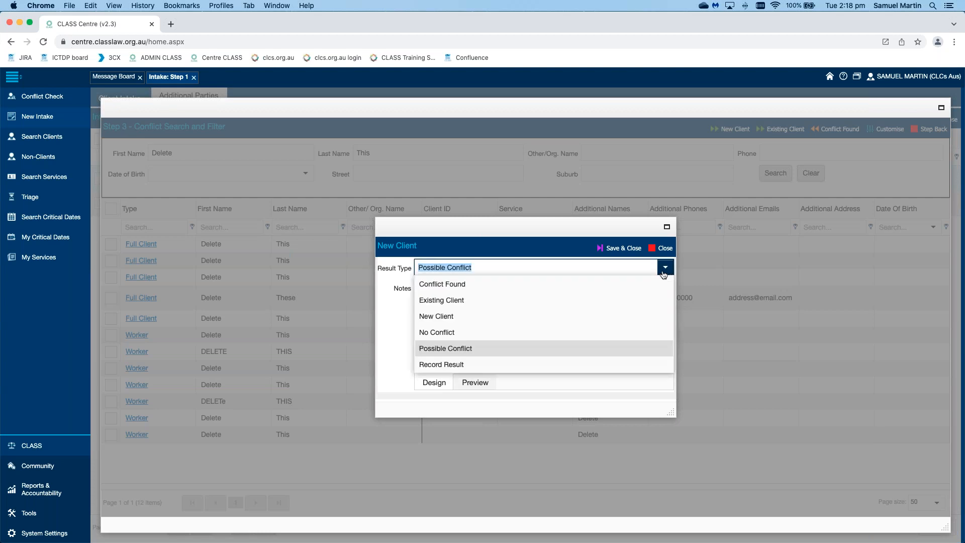
click(608, 316)
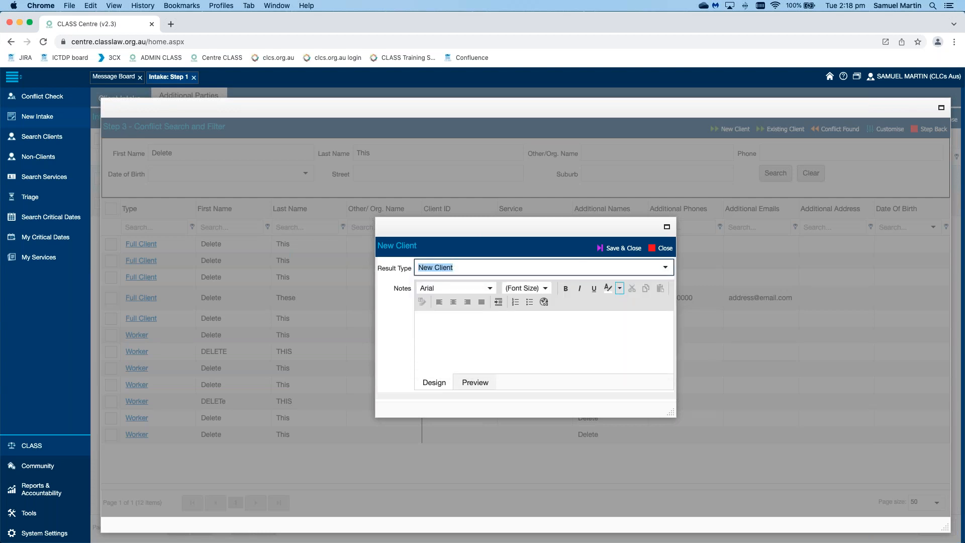
click(617, 249)
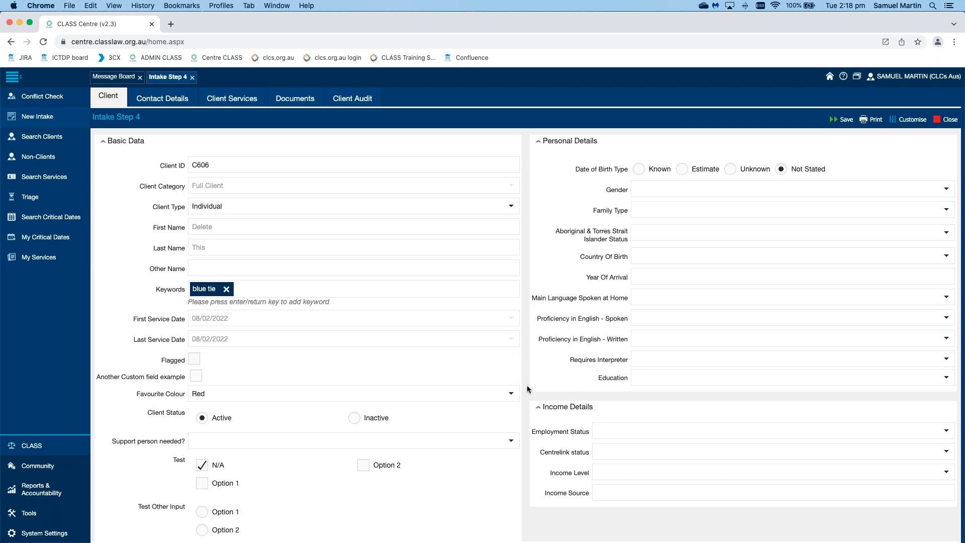
Step: Review the client record's sections in Intake Step 4 and mark the client as Flagged
scroll(527, 385, down, 5)
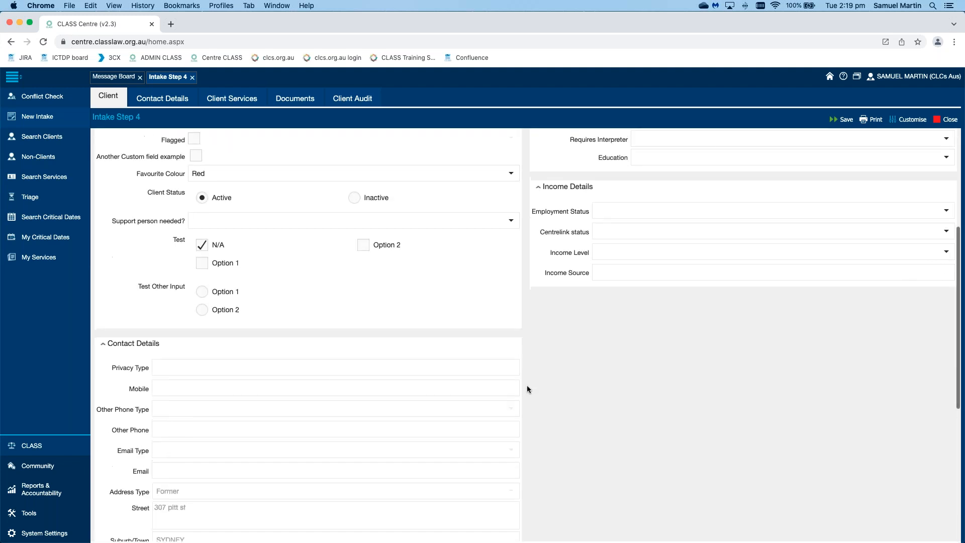
scroll(527, 389, down, 5)
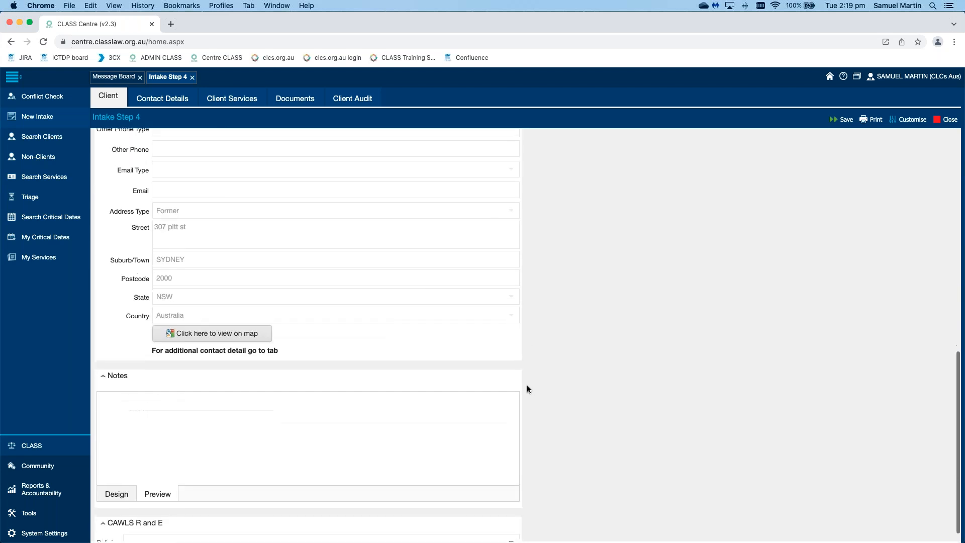
scroll(527, 388, up, 8)
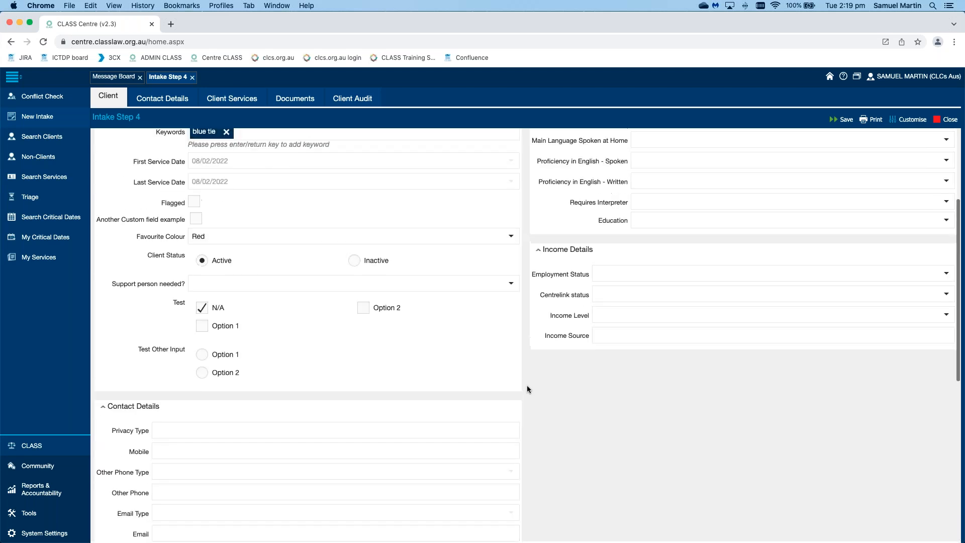
scroll(527, 389, up, 2)
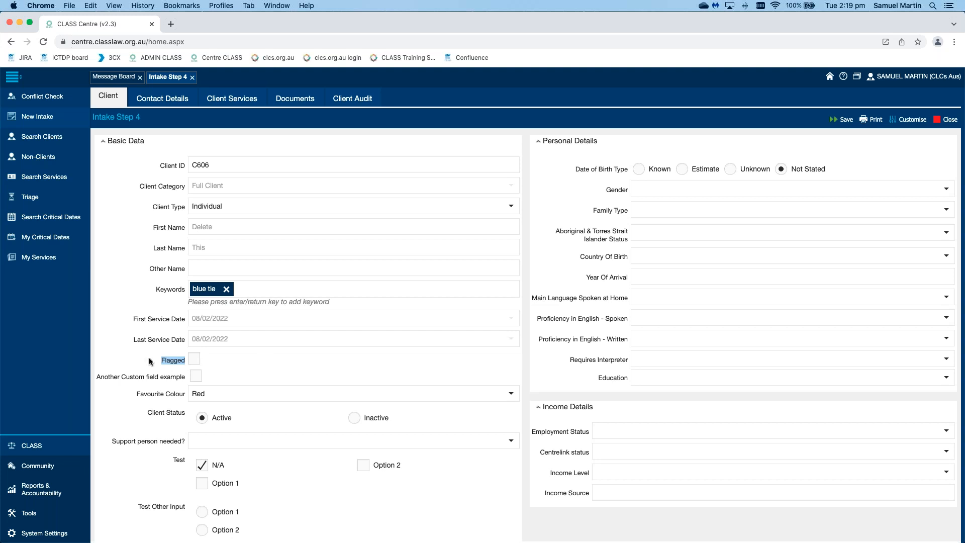
click(131, 357)
click(195, 361)
Step: Run a standalone conflict check by last name and open the full client record highlighted in red
click(52, 97)
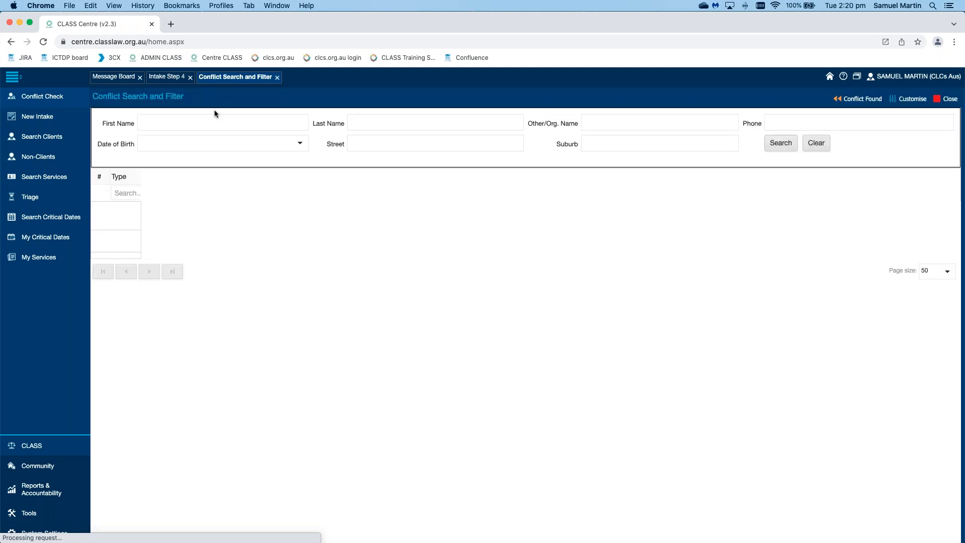
click(223, 121)
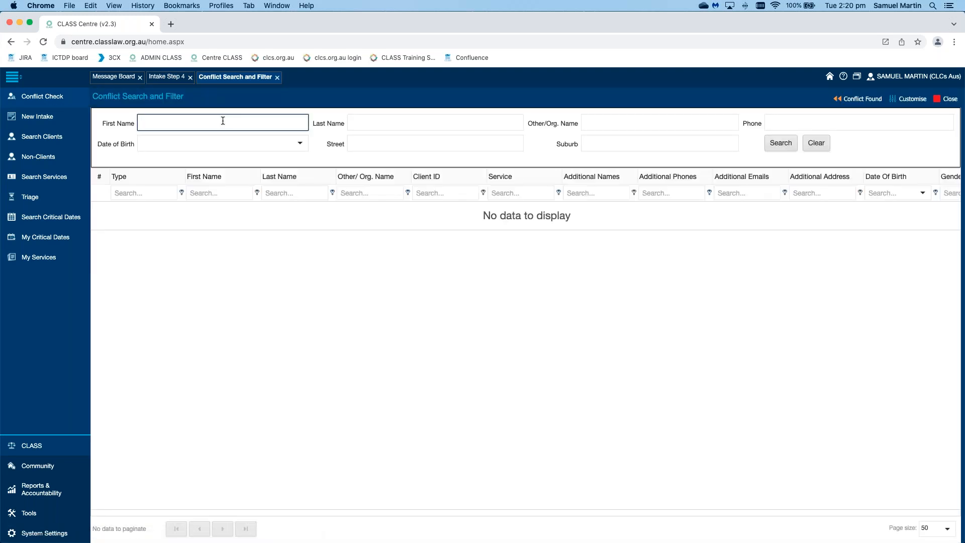
click(781, 145)
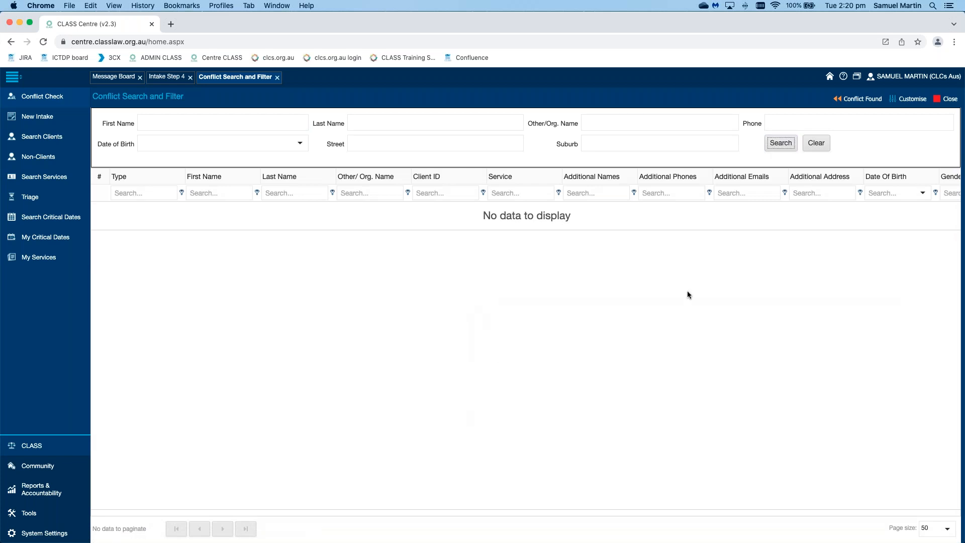
click(420, 121)
text(smith)
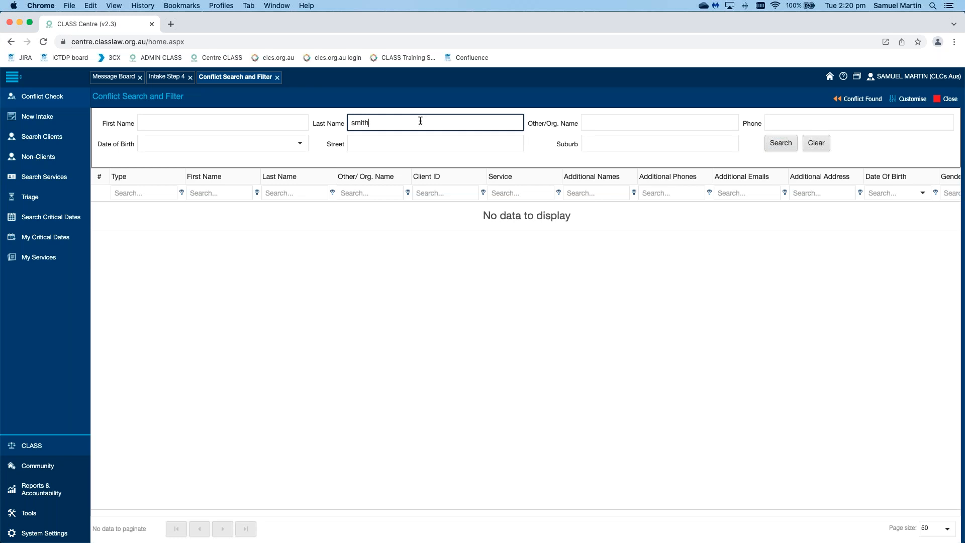
key(Return)
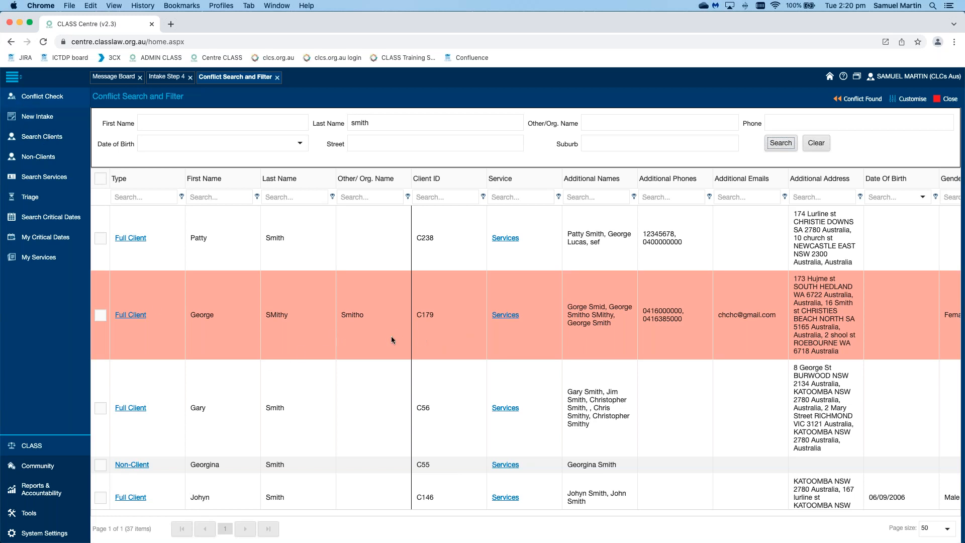
click(138, 316)
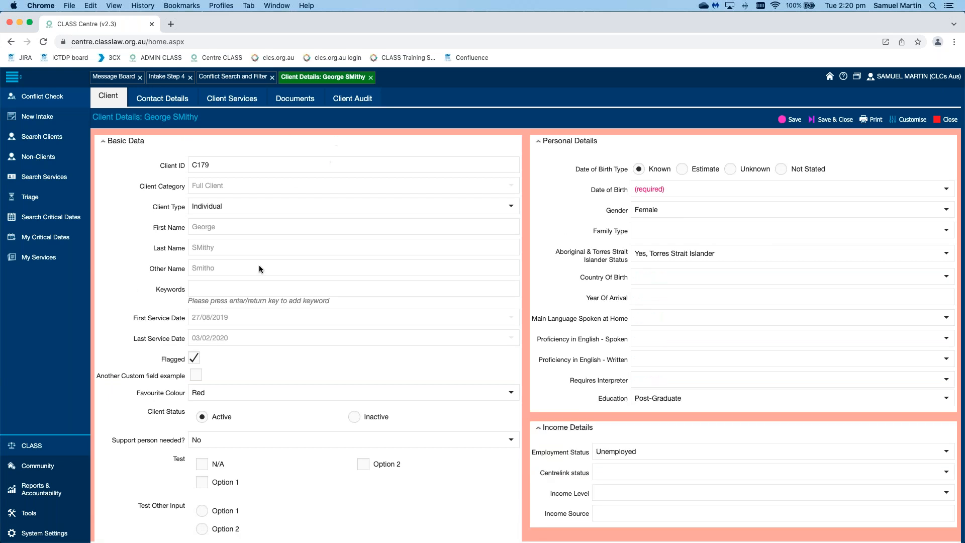
Step: Return to Intake Step 4 and close the other client's record and the conflict search
double_click(194, 358)
click(171, 78)
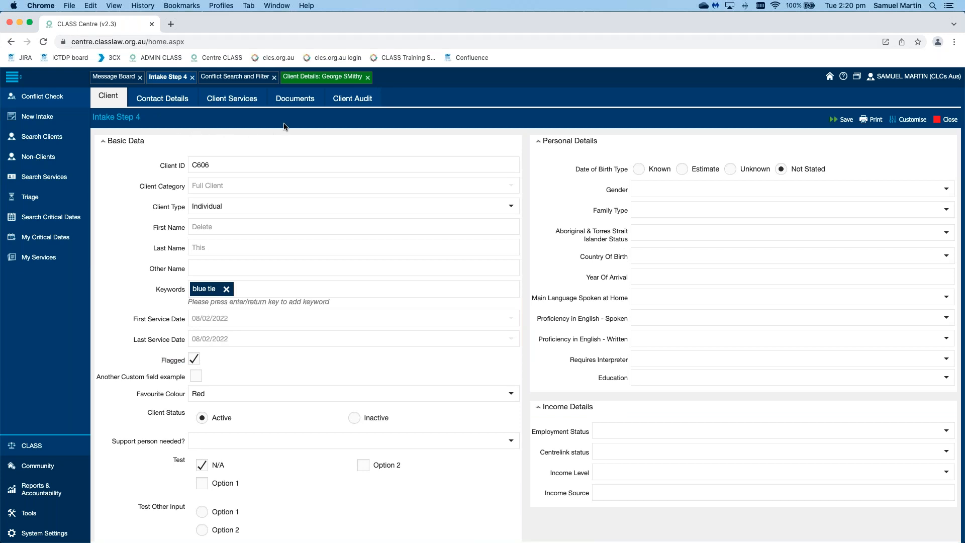
click(372, 78)
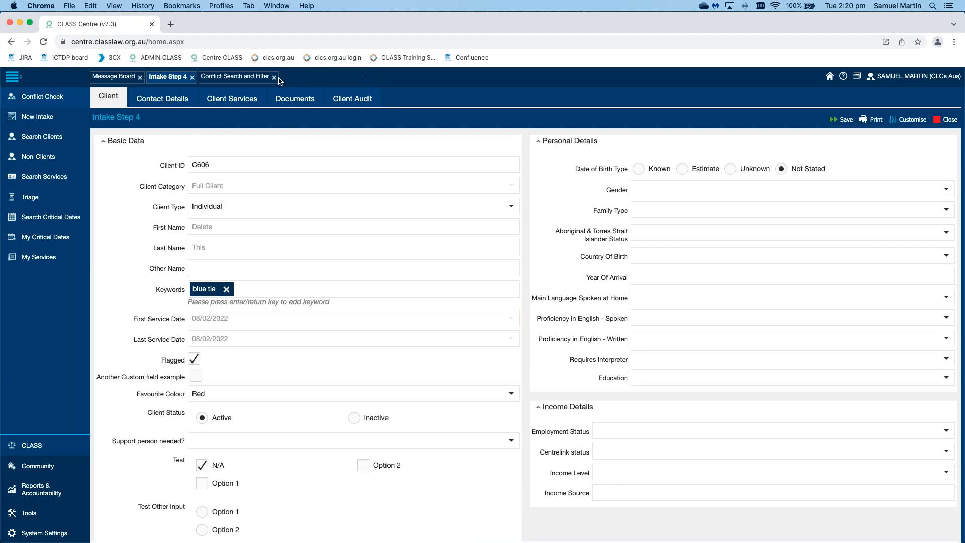
click(274, 77)
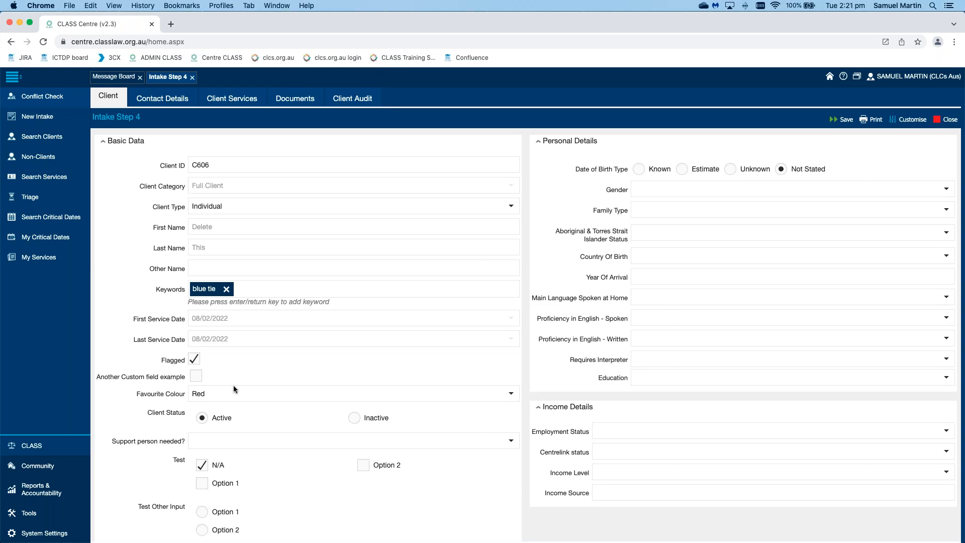
Step: Unflag the intake client, choose Option 2 for Test Other Input, and save Intake Step 4
click(194, 359)
click(843, 121)
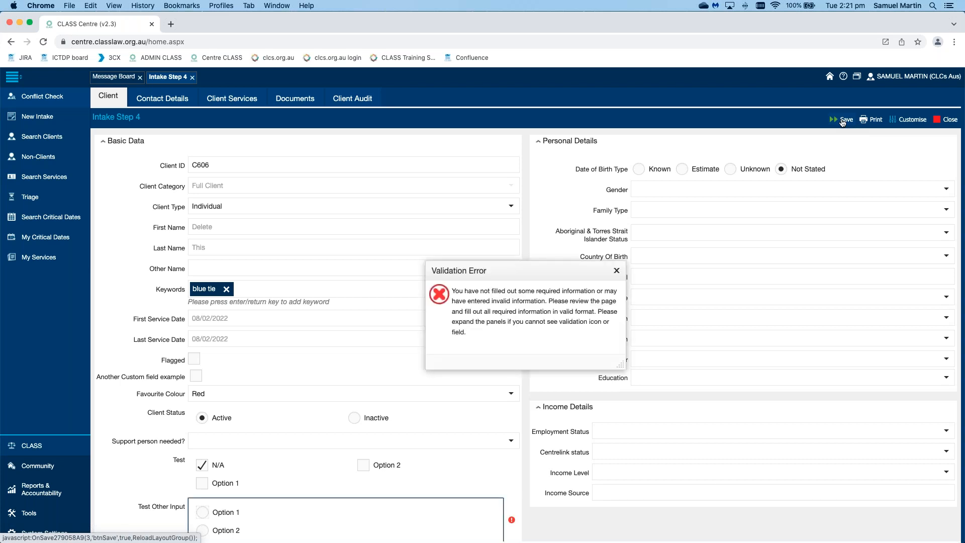
click(616, 270)
scroll(553, 326, down, 5)
click(203, 338)
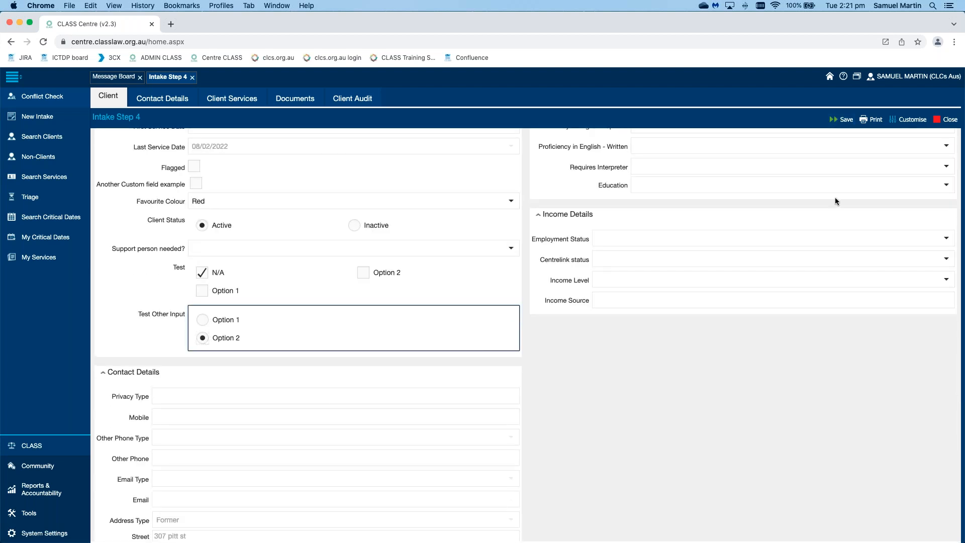
click(843, 120)
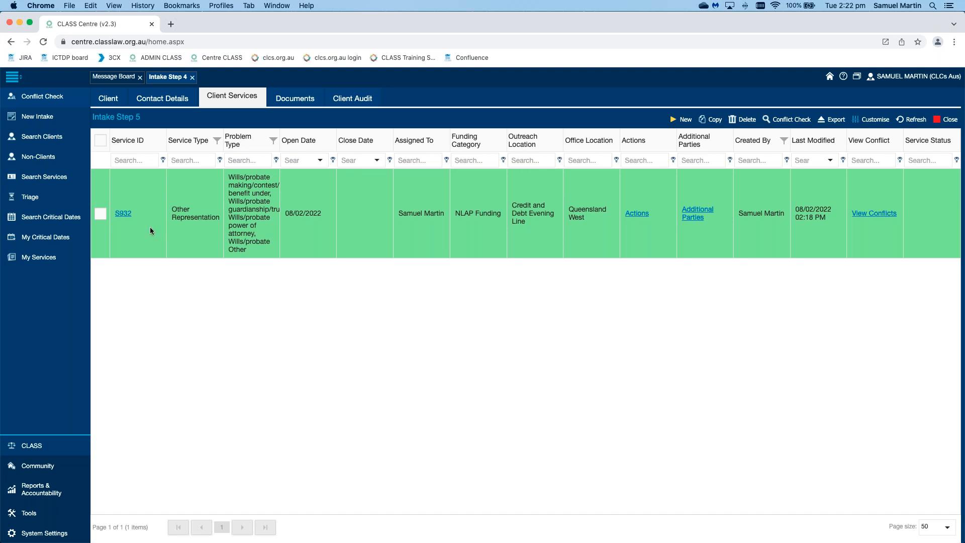
Step: Open the intake's Other Representation service, then view its recorded conflict checks from the client services list
click(124, 213)
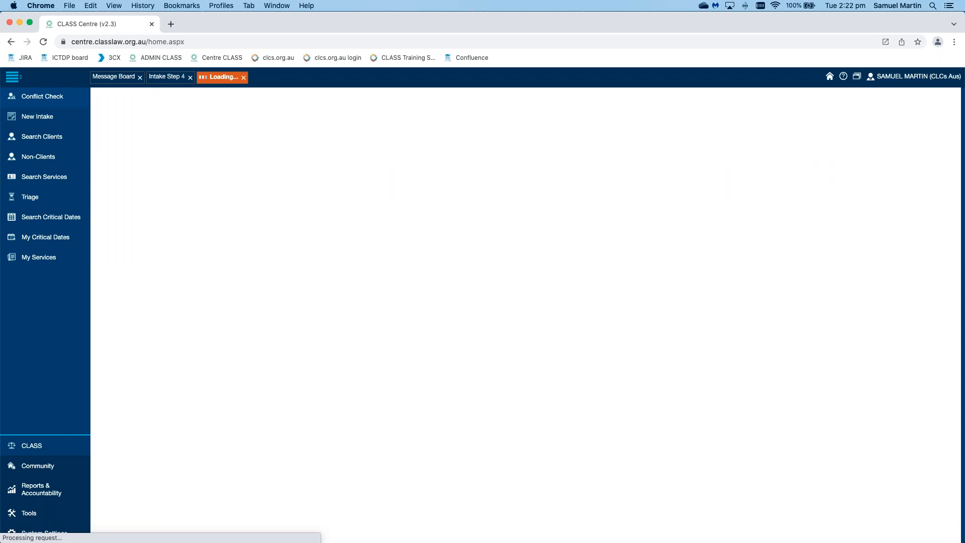
click(170, 77)
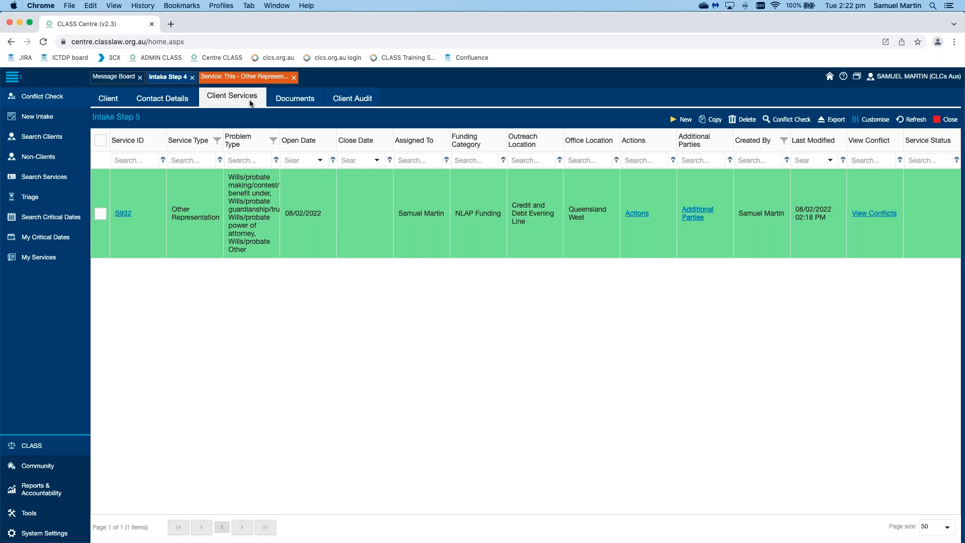
click(874, 214)
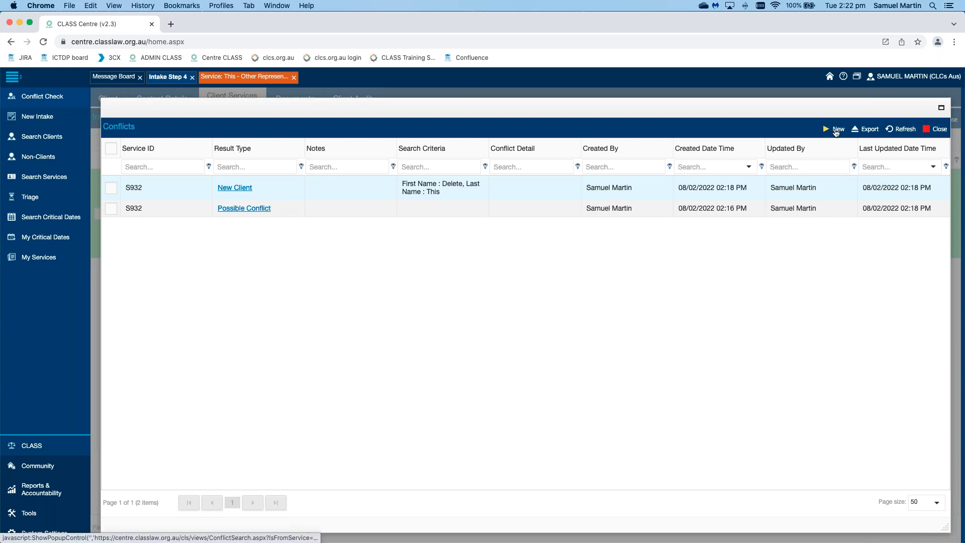
click(865, 129)
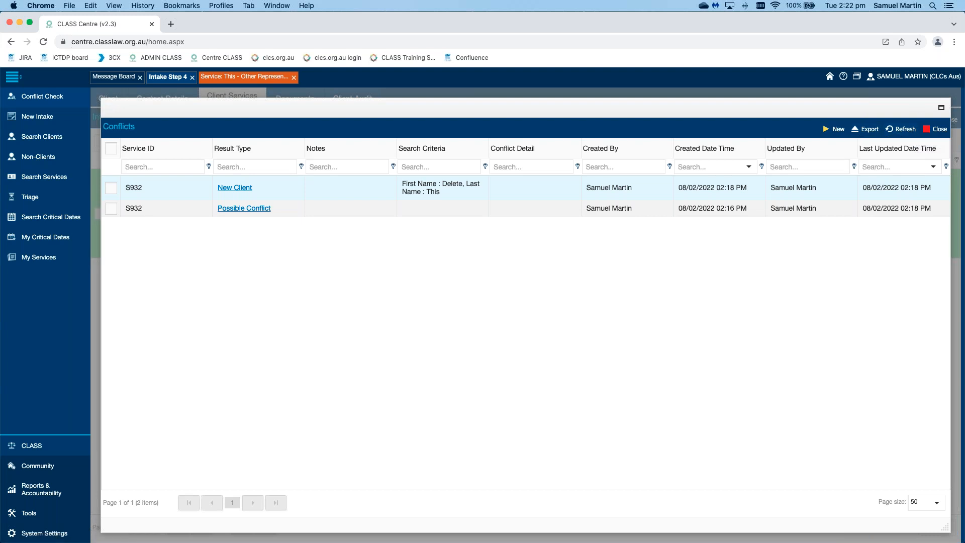
click(935, 132)
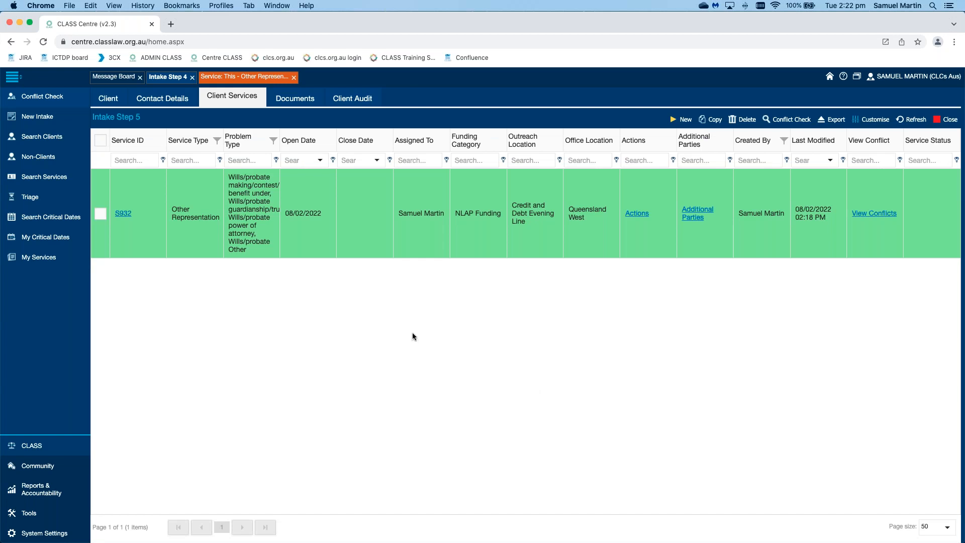
Step: In the service record, set Family Violence Indicator to Unknown and Homelessness Status to At Risk of
click(258, 79)
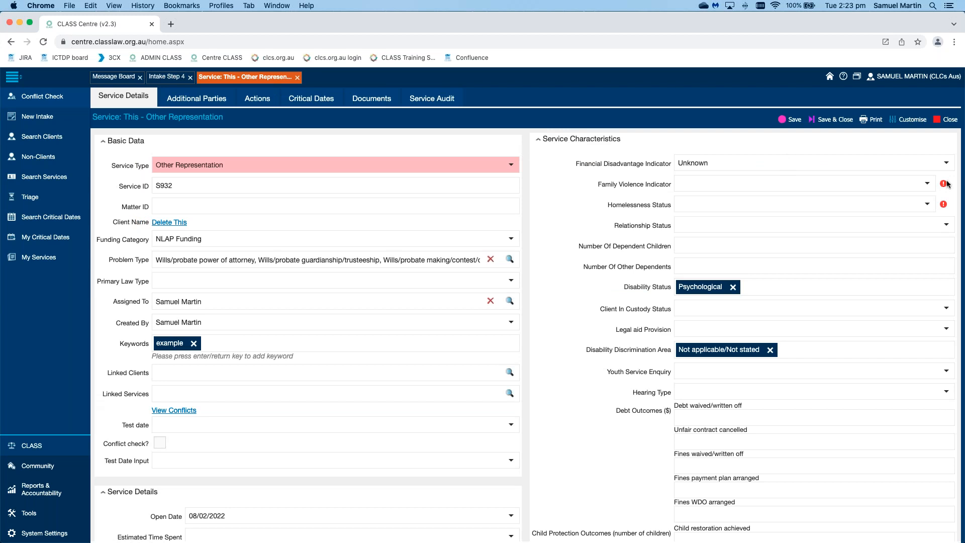
mouse_move(947, 184)
click(927, 185)
click(900, 264)
click(928, 205)
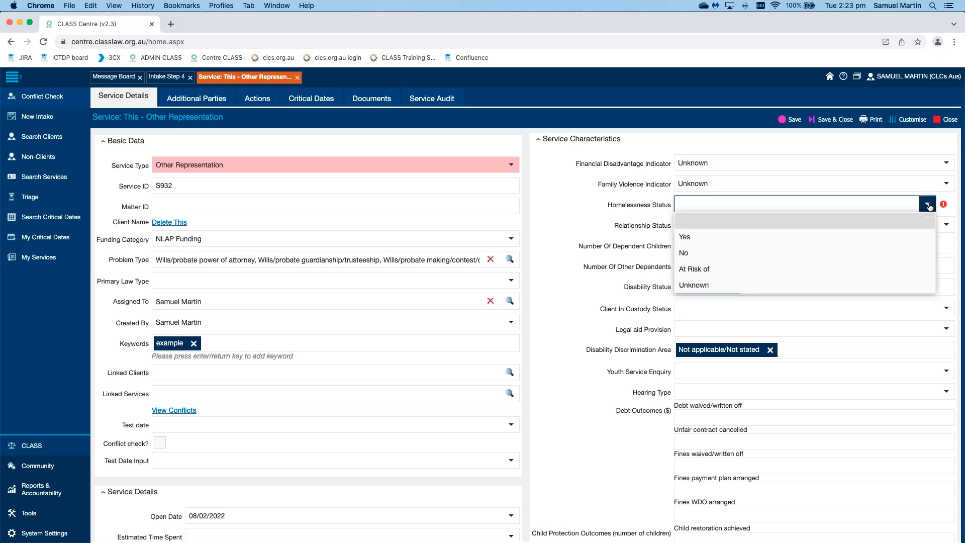
click(714, 269)
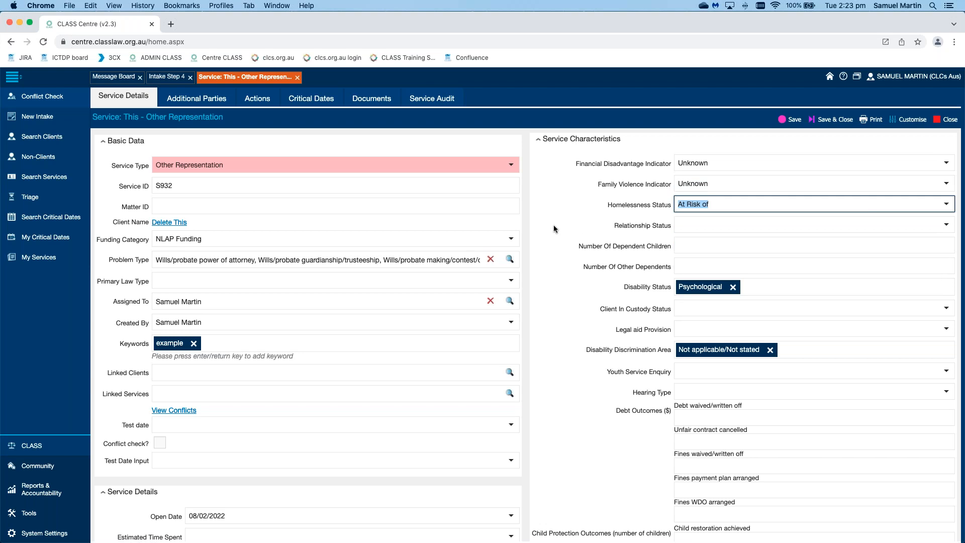
Step: Set the Service Status to OPEN and tick the Required Tick Box in the service details
scroll(553, 225, down, 5)
scroll(554, 224, down, 4)
click(491, 288)
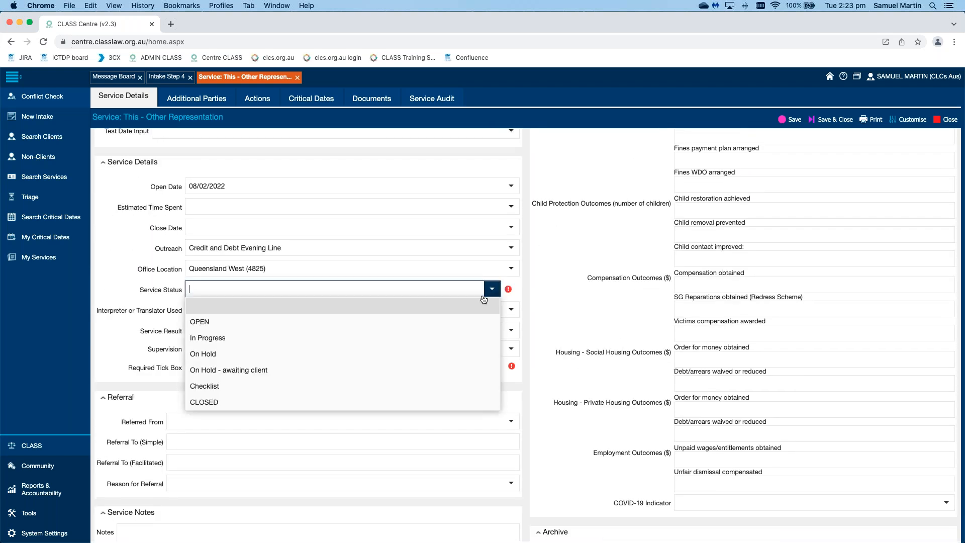
click(471, 324)
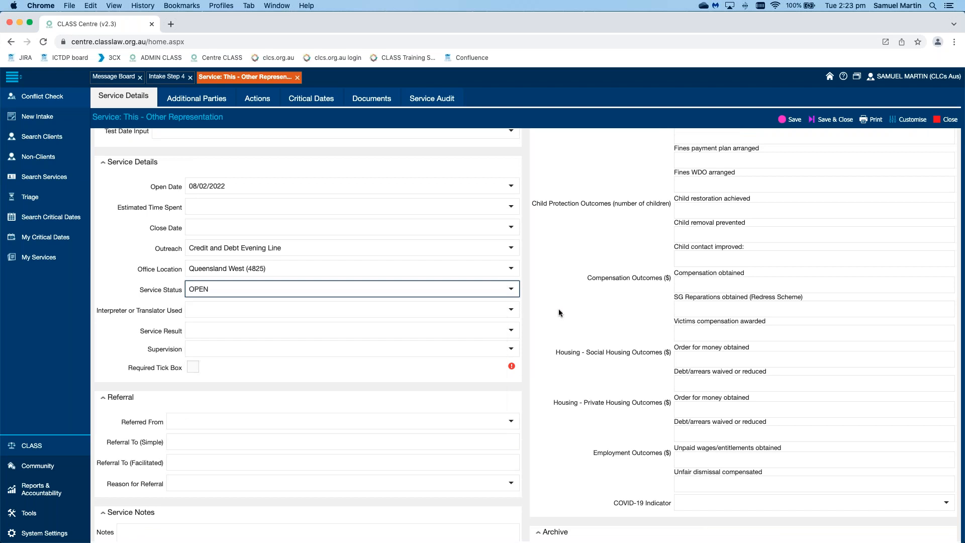
click(193, 368)
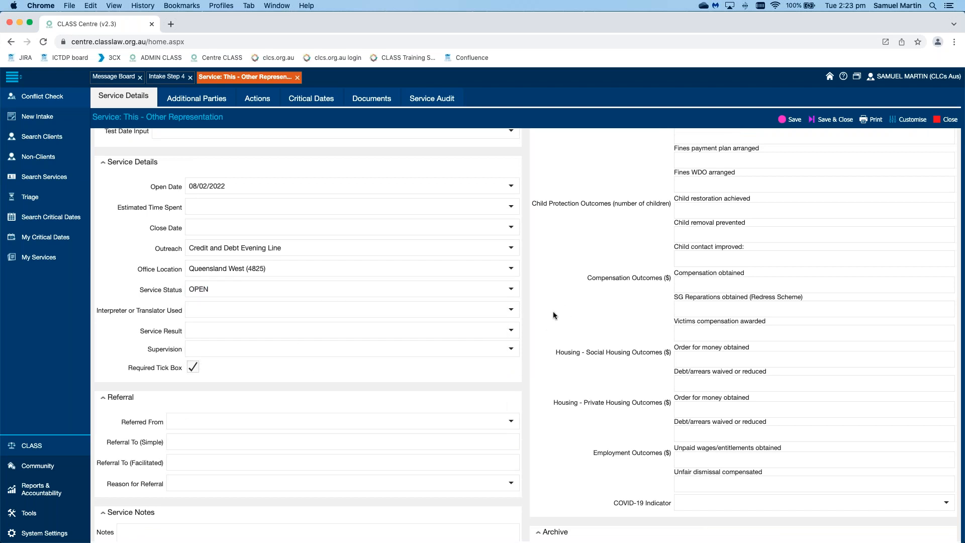
scroll(554, 316, down, 10)
scroll(553, 316, up, 15)
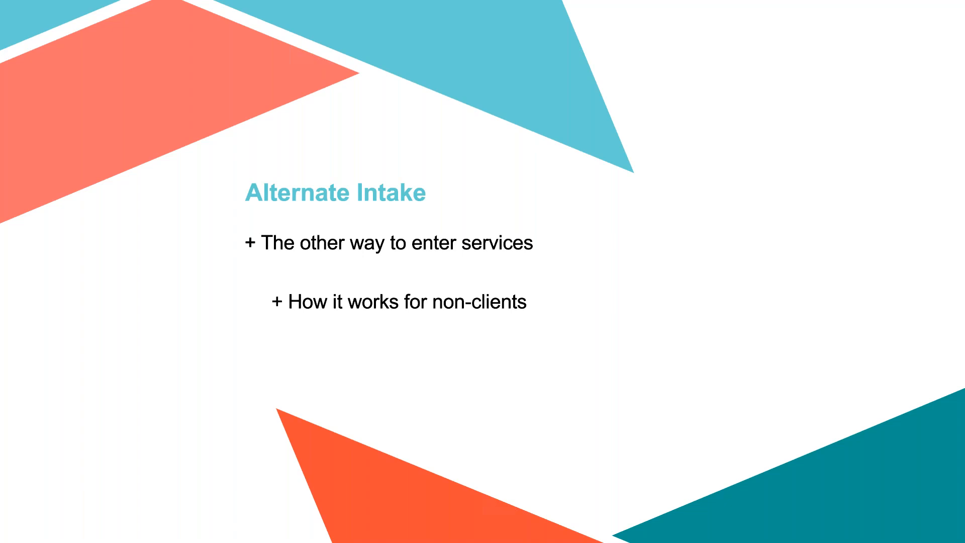
Step: Close the service record and search the client list by the test client's first name
key(ctrl+Left)
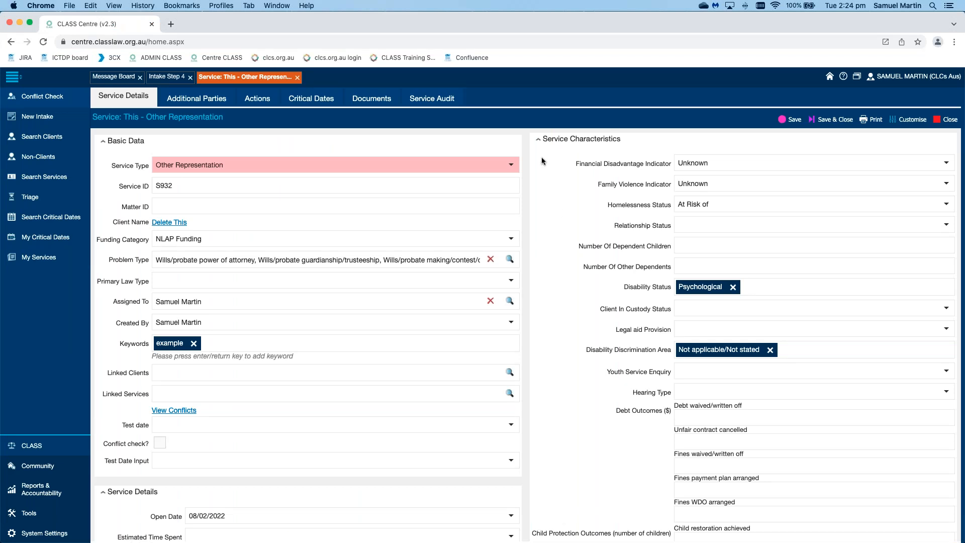
click(298, 78)
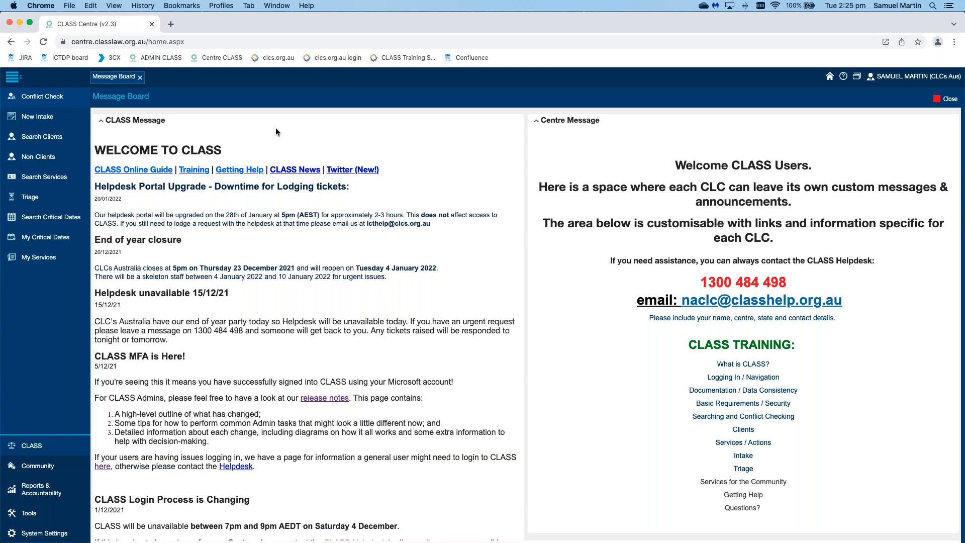
click(50, 142)
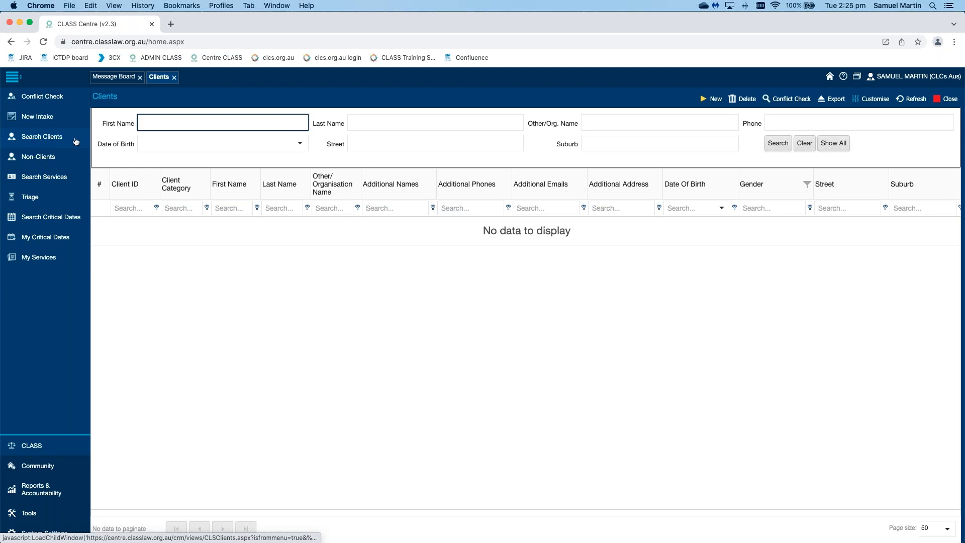
text(delete)
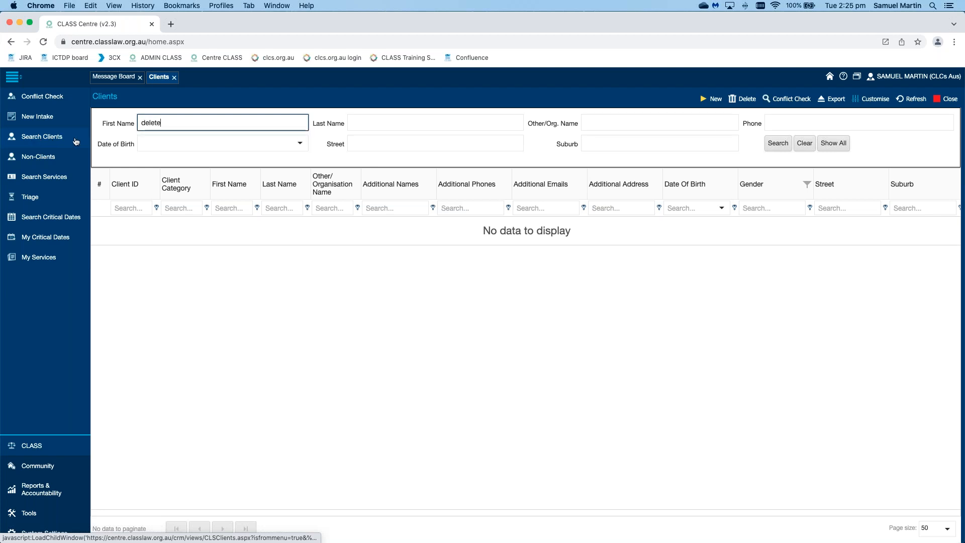
key(Return)
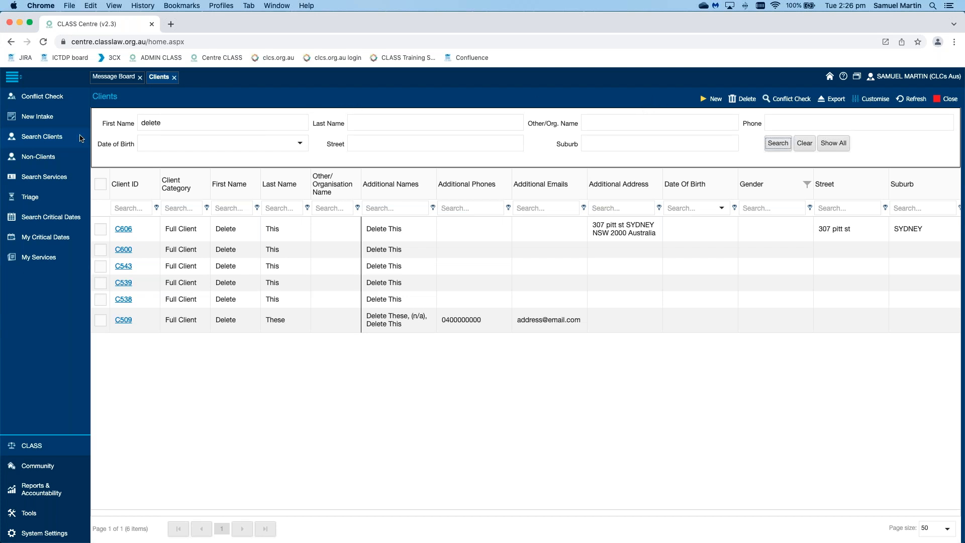
Step: Start a new client record, remove the preset Earned income source, and set Client Type to Individual
click(714, 99)
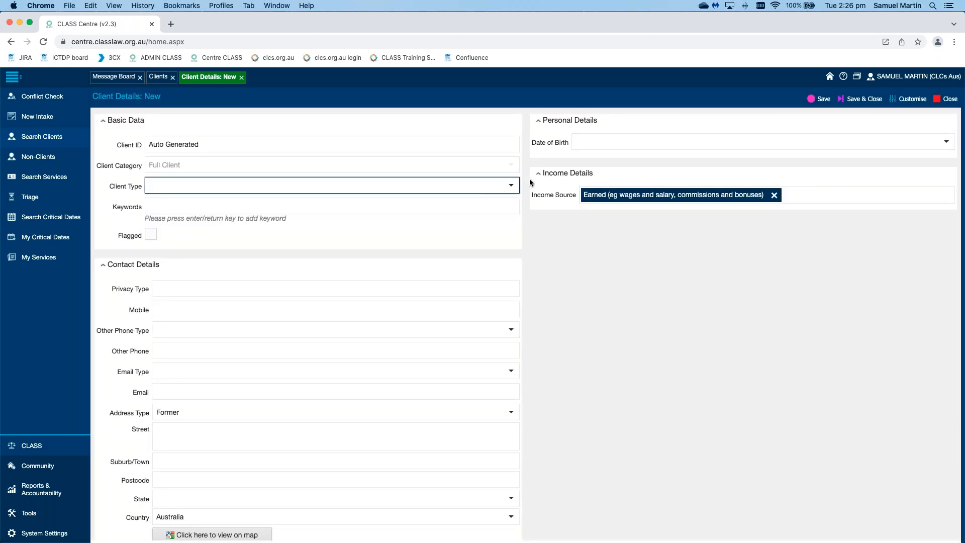
click(774, 195)
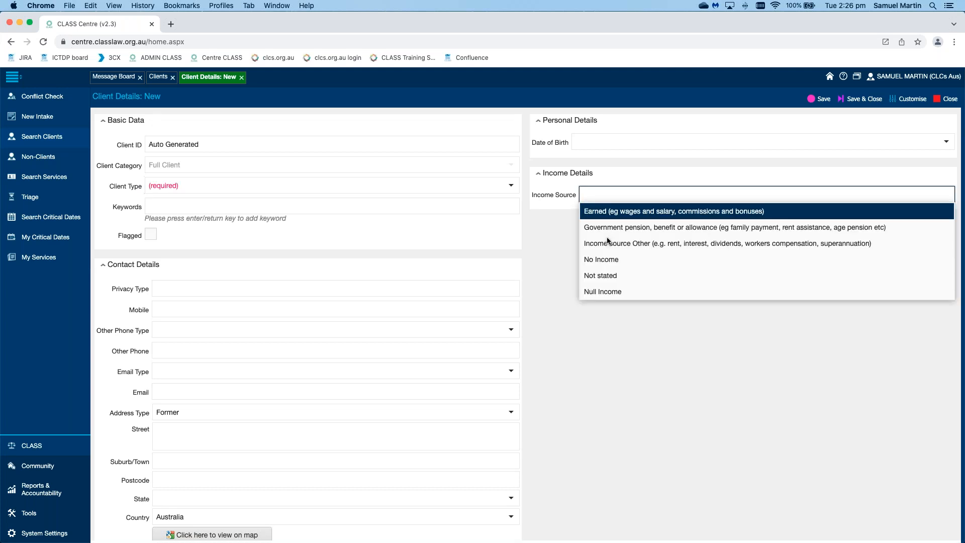
click(526, 201)
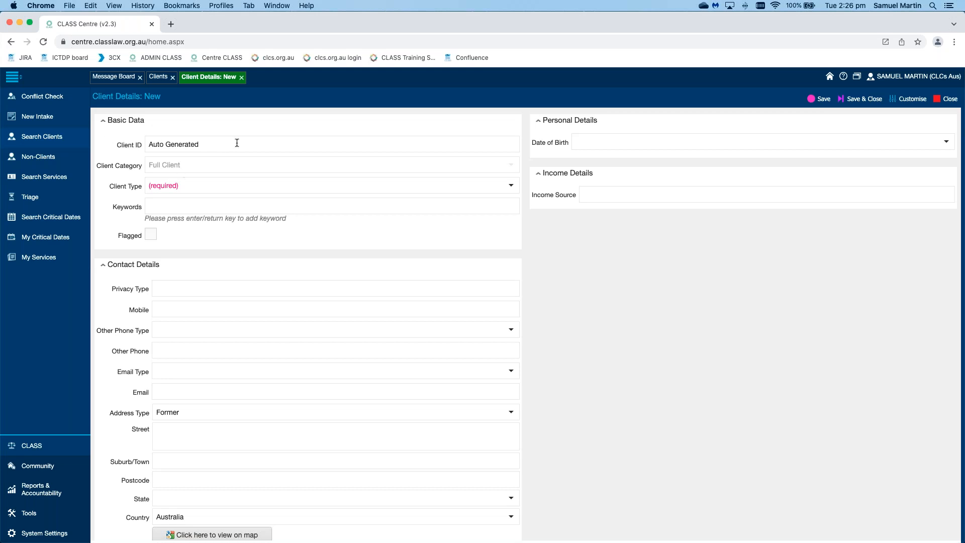
click(218, 144)
drag(218, 143, 145, 145)
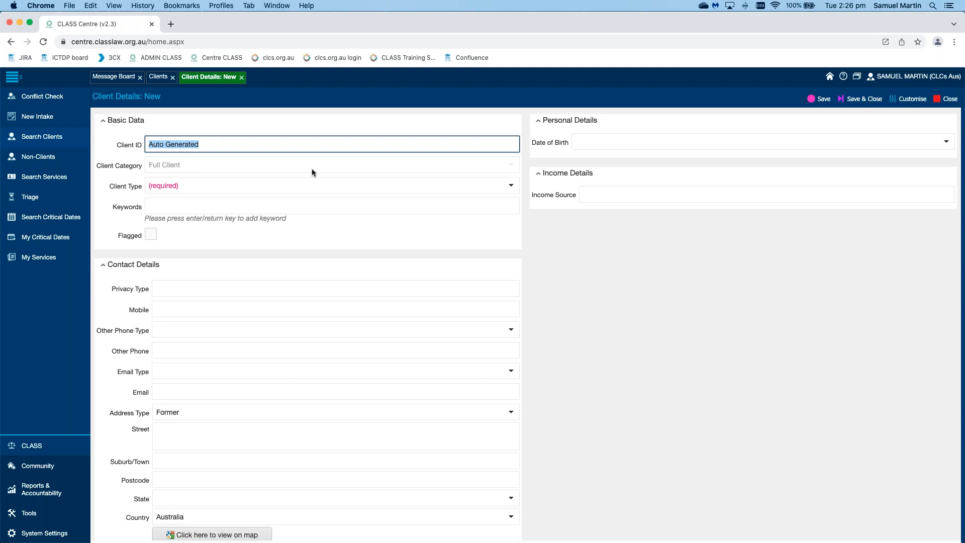
click(512, 187)
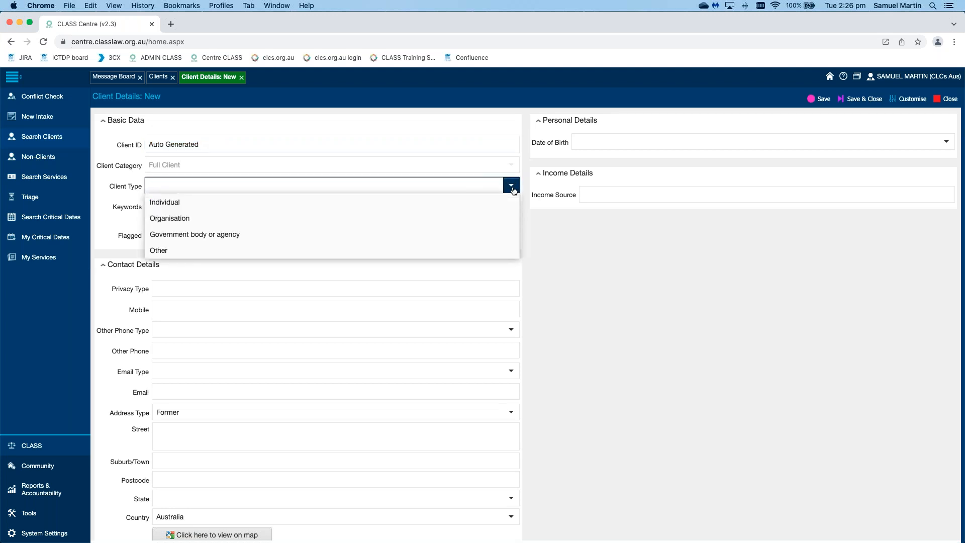
click(486, 204)
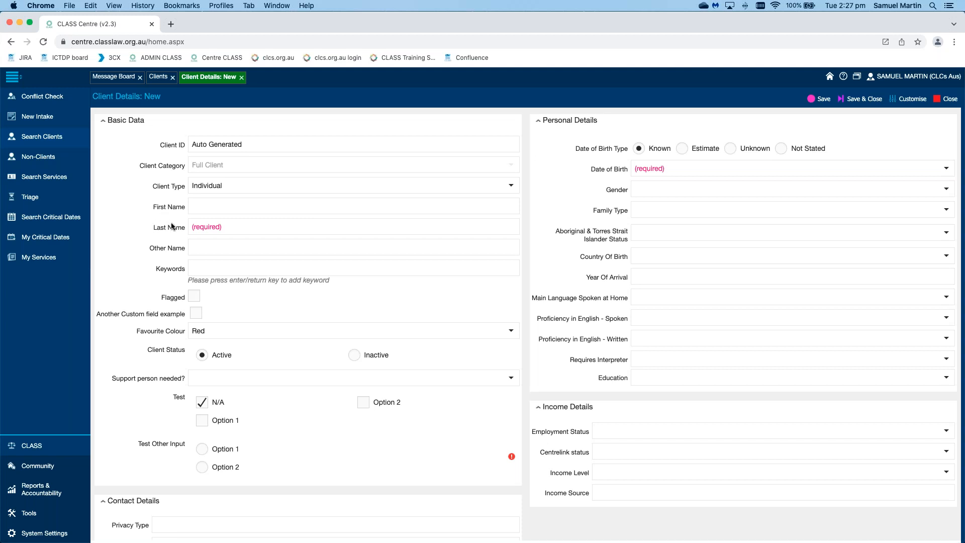
Step: Enter the new client's last name and choose Option 2 for Test Other Input
click(240, 225)
text(This)
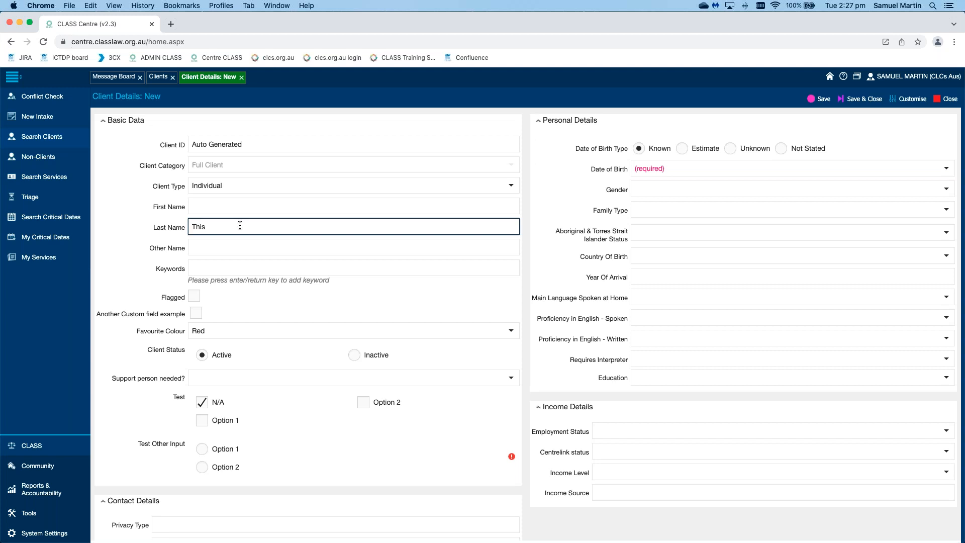
click(533, 213)
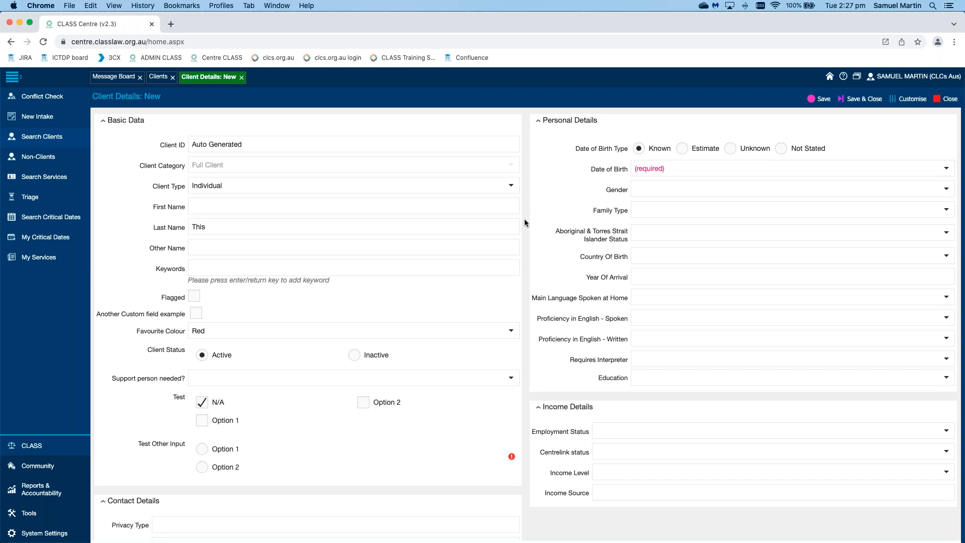
scroll(526, 220, down, 1)
click(202, 462)
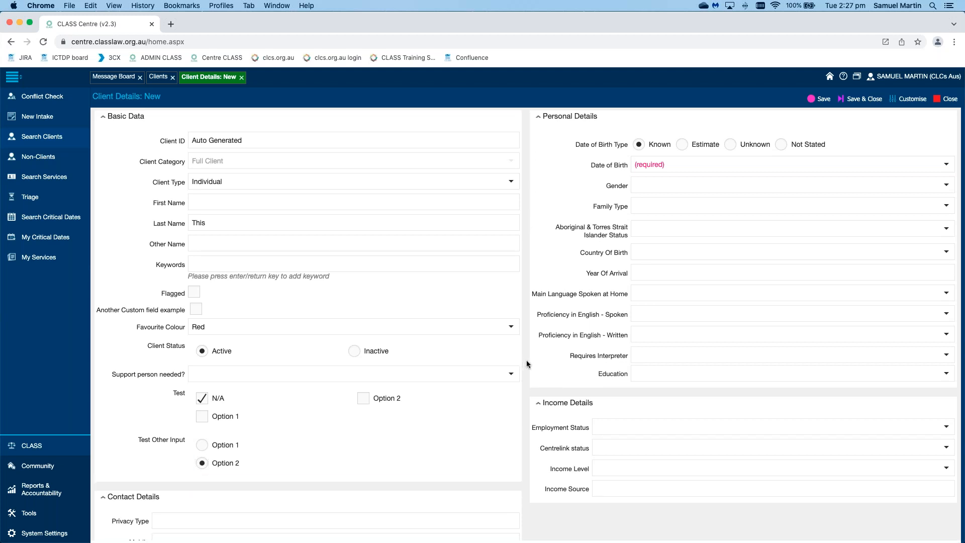
Step: Review the Contact Details and Notes sections of the new client form
scroll(526, 360, down, 8)
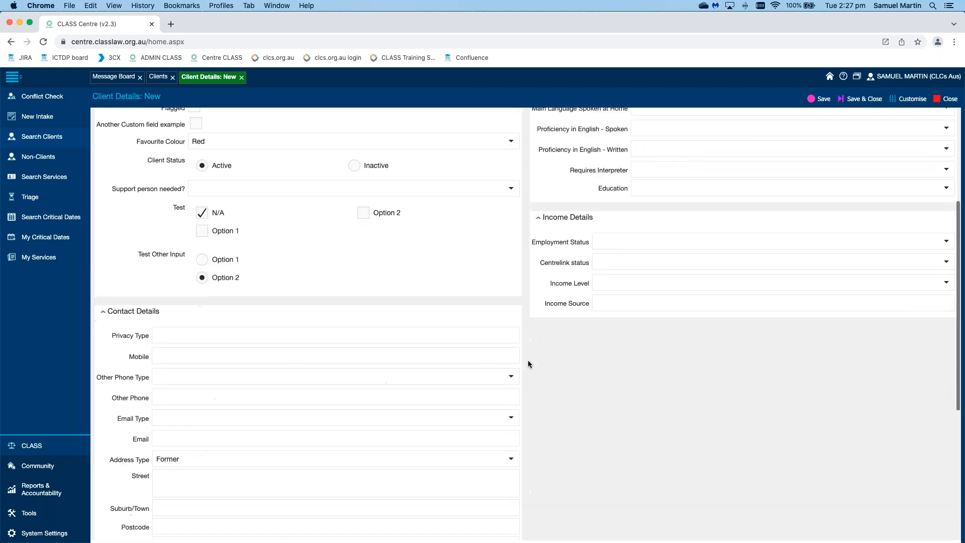
scroll(528, 360, down, 2)
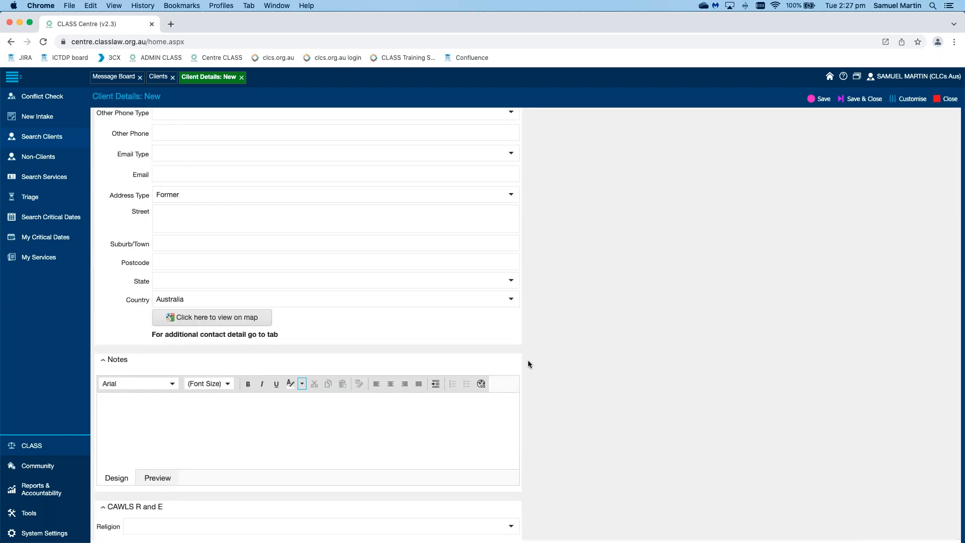
click(410, 431)
scroll(568, 407, up, 5)
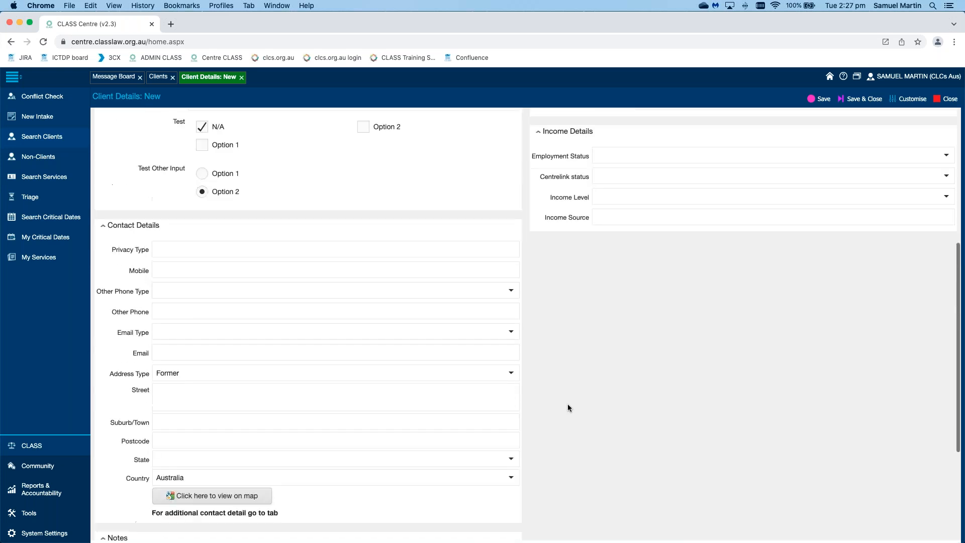
scroll(568, 407, up, 3)
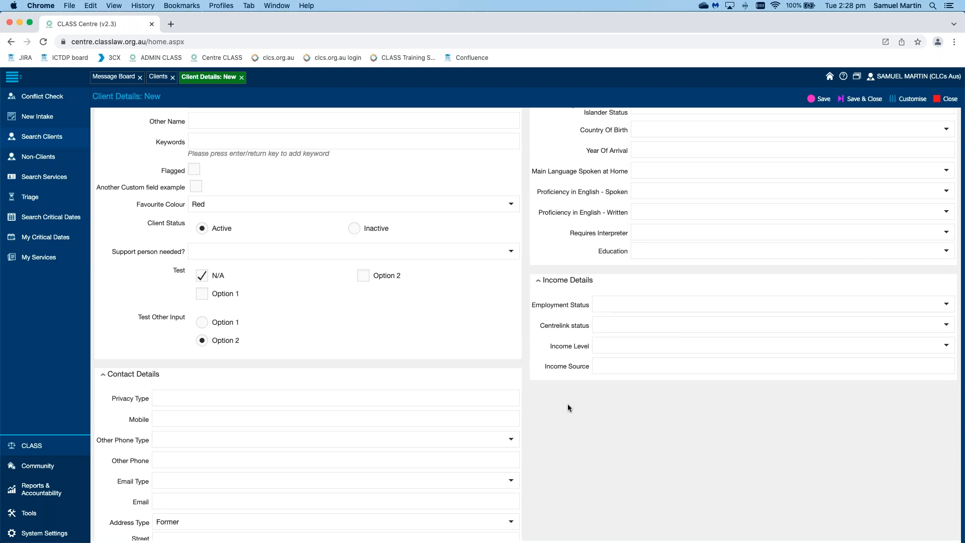
Step: Set Date of Birth Type to Not Stated and save the new client record
scroll(568, 407, up, 2)
scroll(568, 408, down, 2)
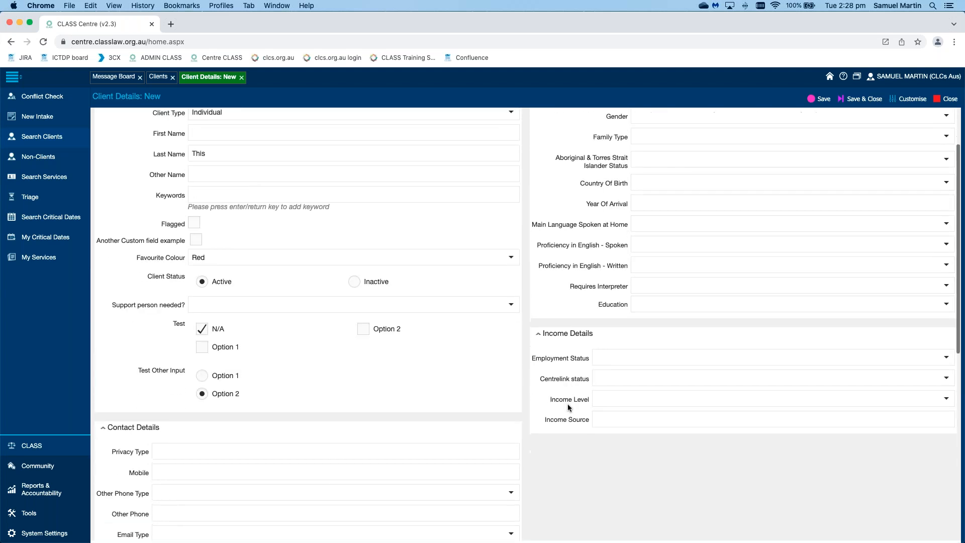
scroll(568, 407, down, 2)
scroll(569, 408, up, 3)
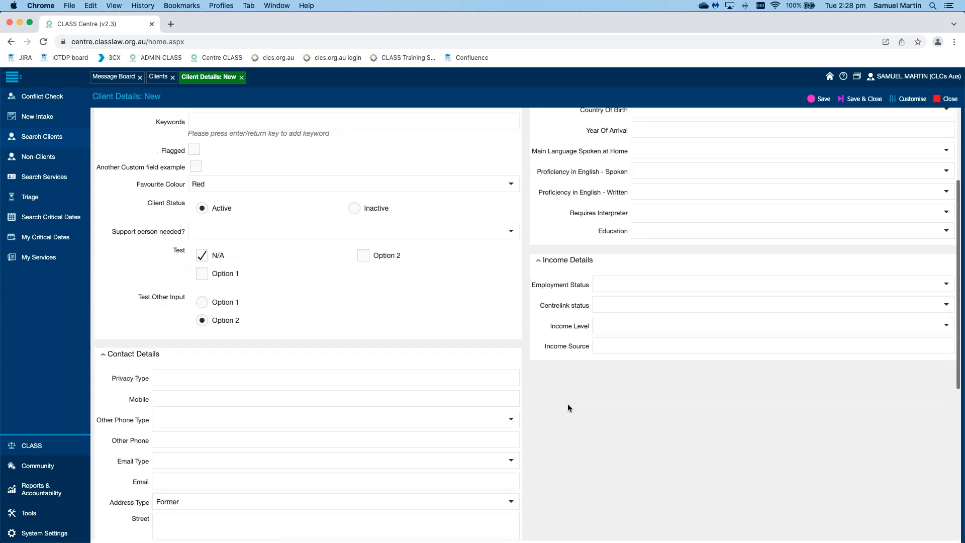
scroll(568, 407, up, 3)
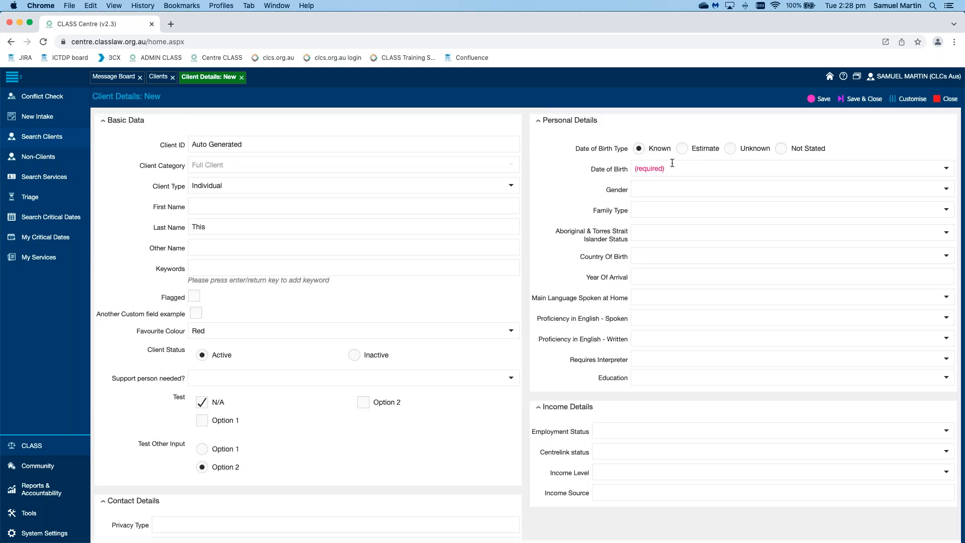
click(781, 148)
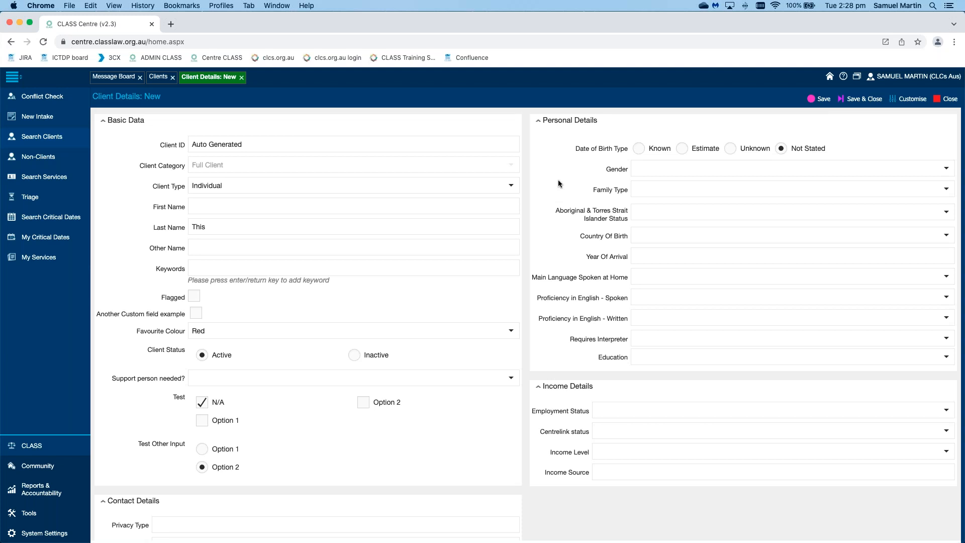
click(823, 100)
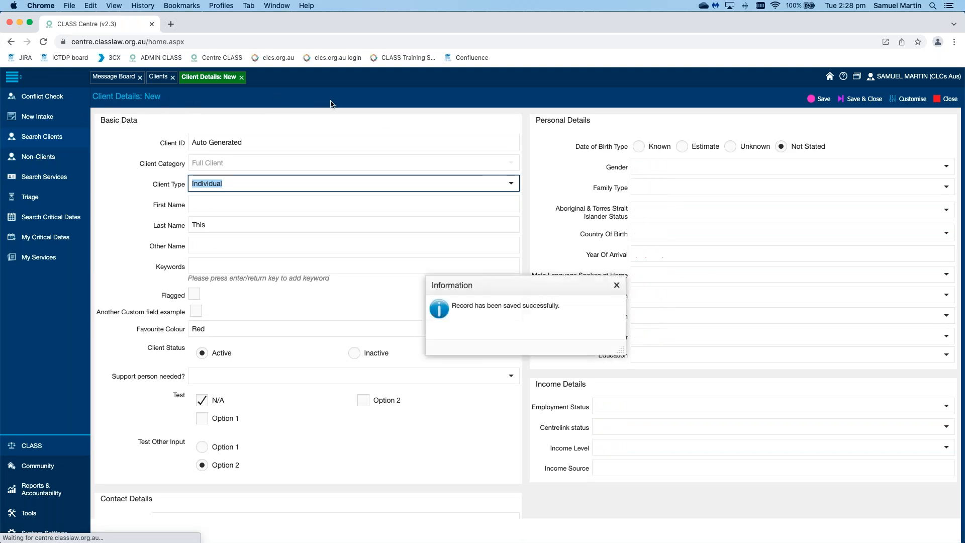
click(617, 286)
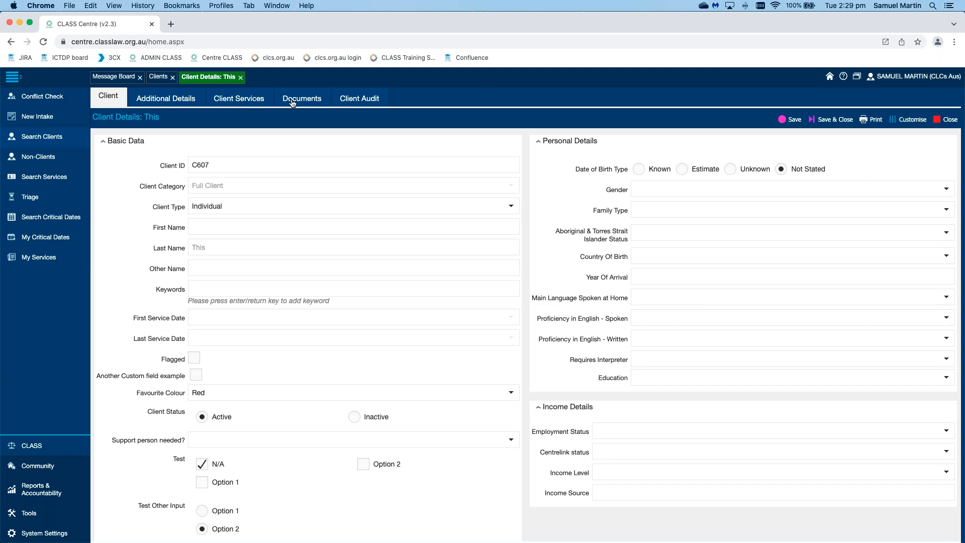
Step: Add a new service under the client's services with Service Type Other Representation
click(242, 100)
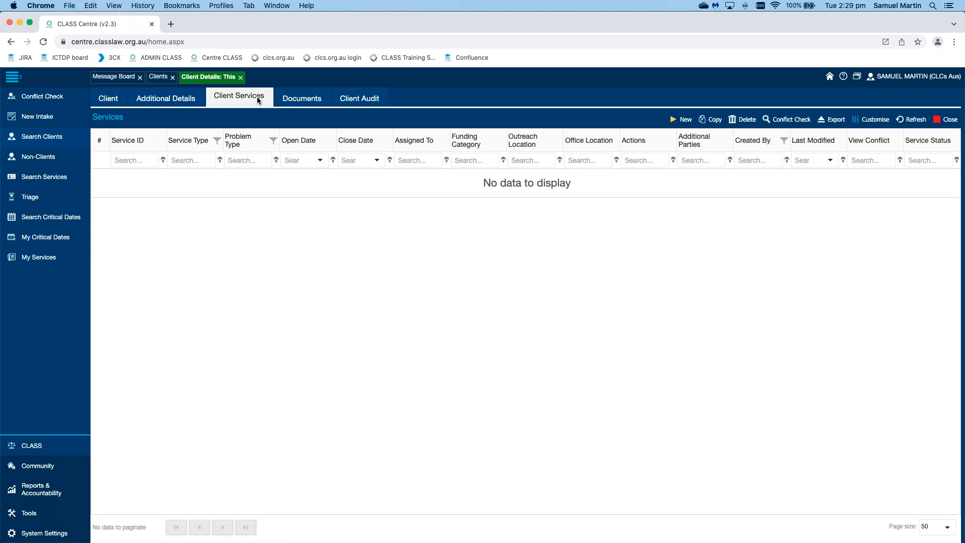
click(683, 120)
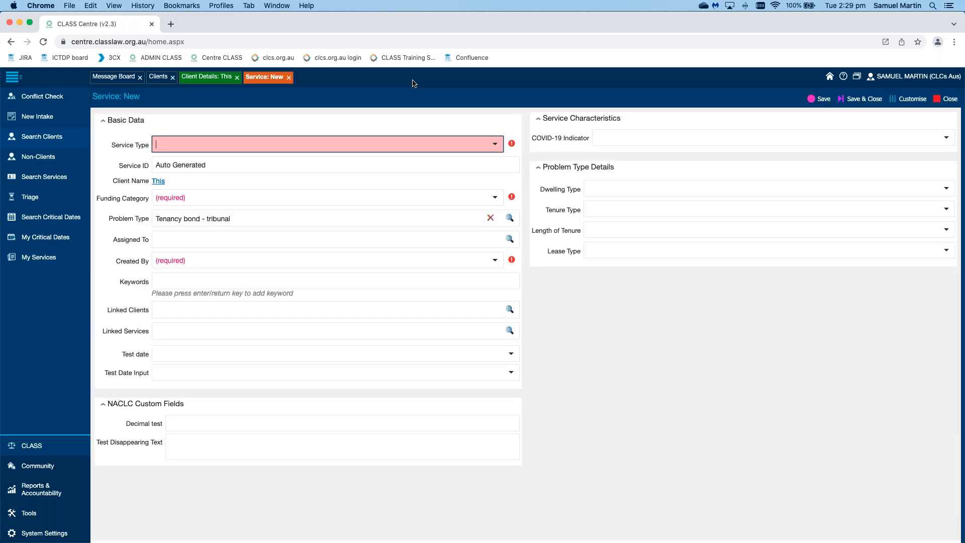
click(495, 145)
click(495, 145)
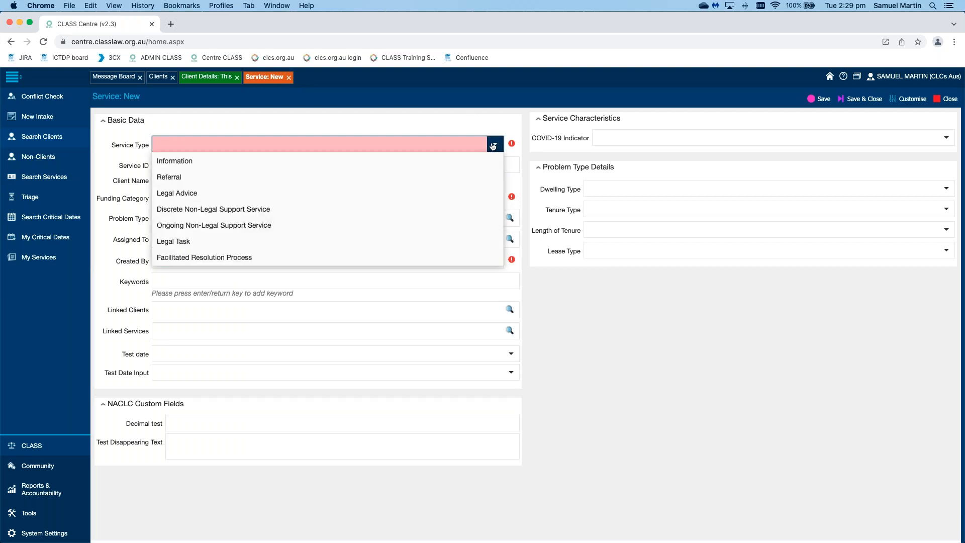
scroll(442, 188, down, 3)
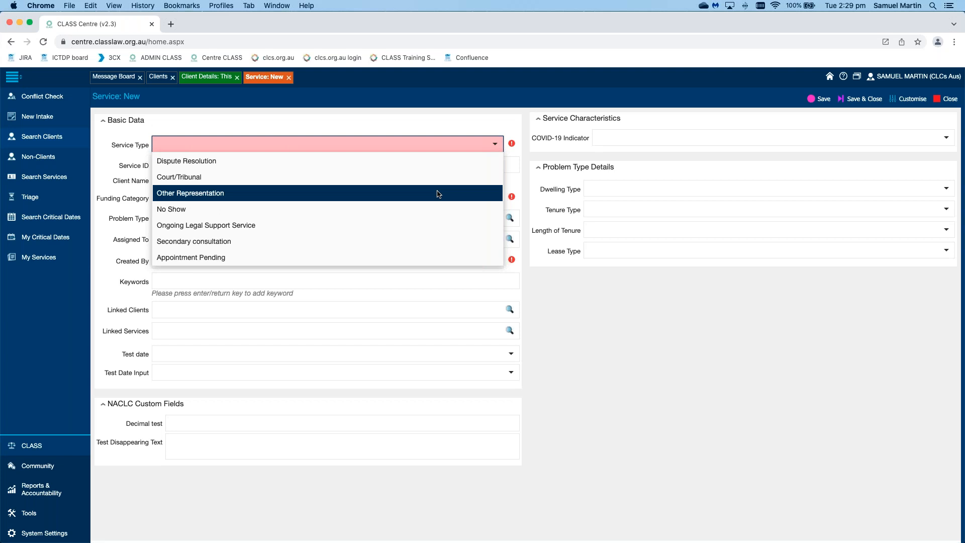
click(204, 196)
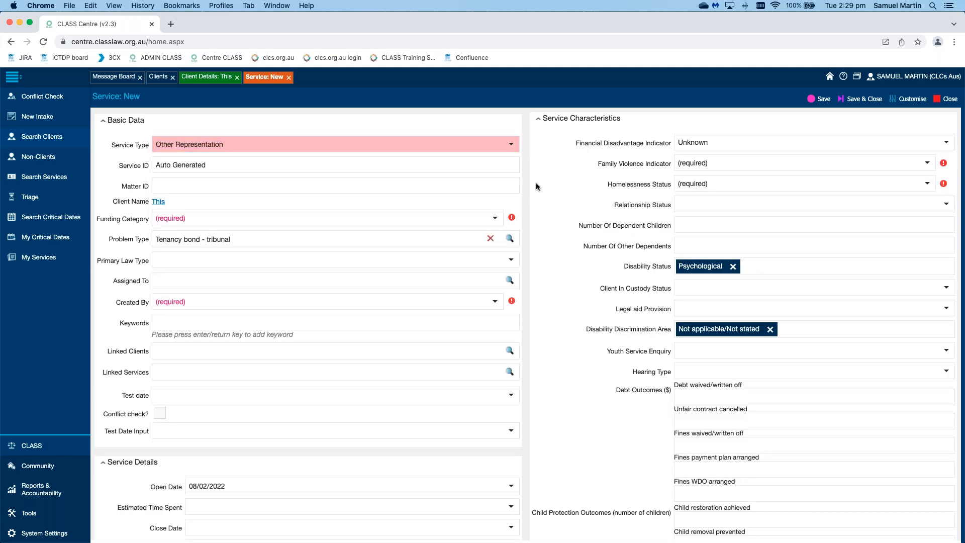
Step: Set the service's Family Violence Indicator to Unknown and Homelessness Status to At Risk of
click(928, 163)
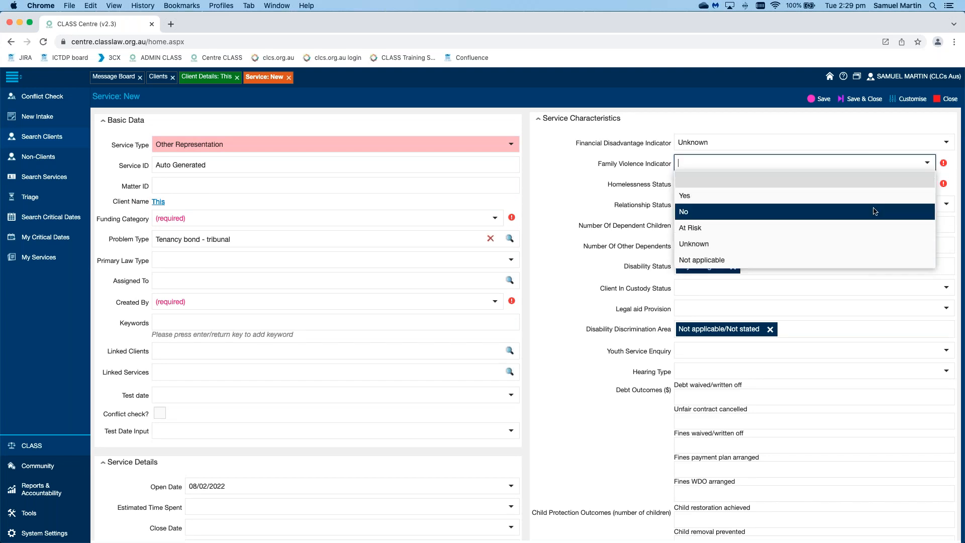
click(861, 244)
click(927, 183)
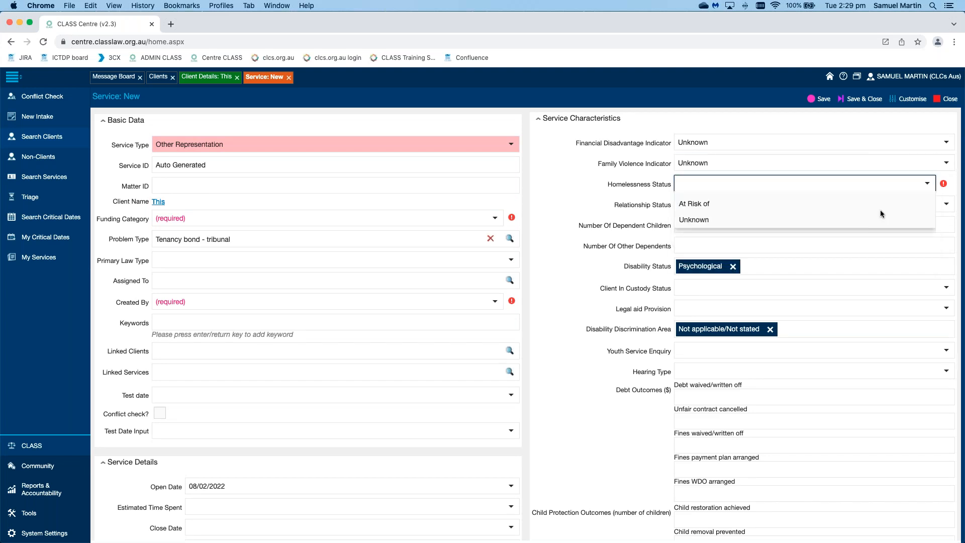
click(846, 250)
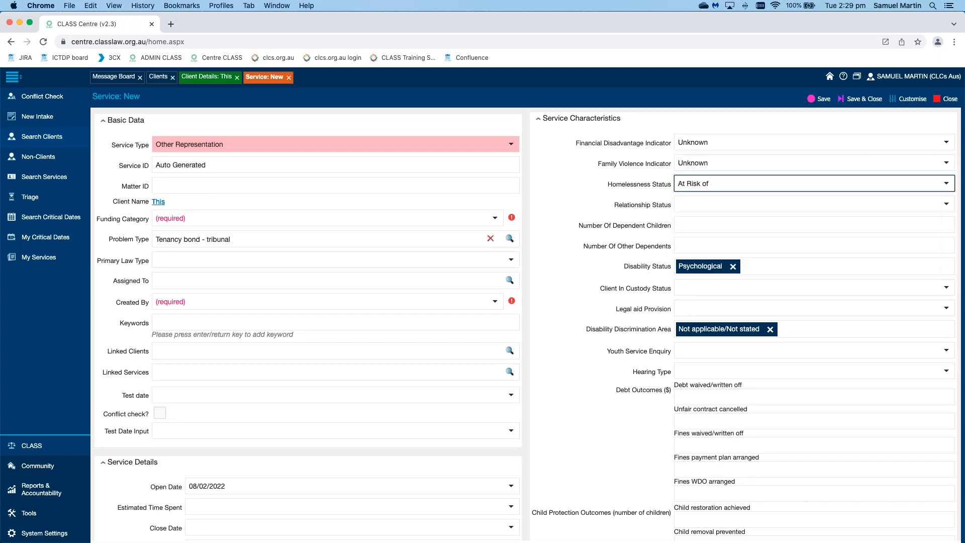
Step: Set Funding Category to NLAP Funding and choose the staff member's name for Created By
click(495, 219)
click(495, 269)
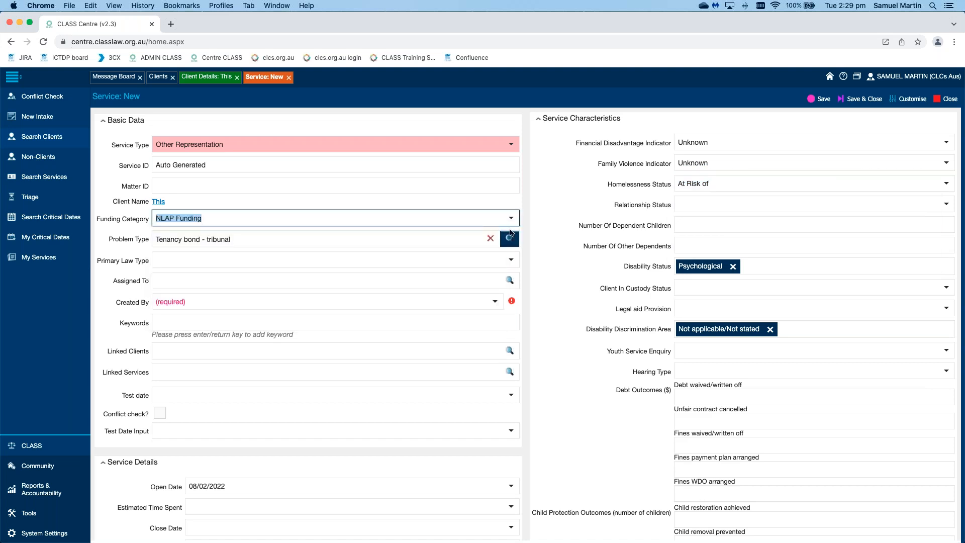
click(496, 303)
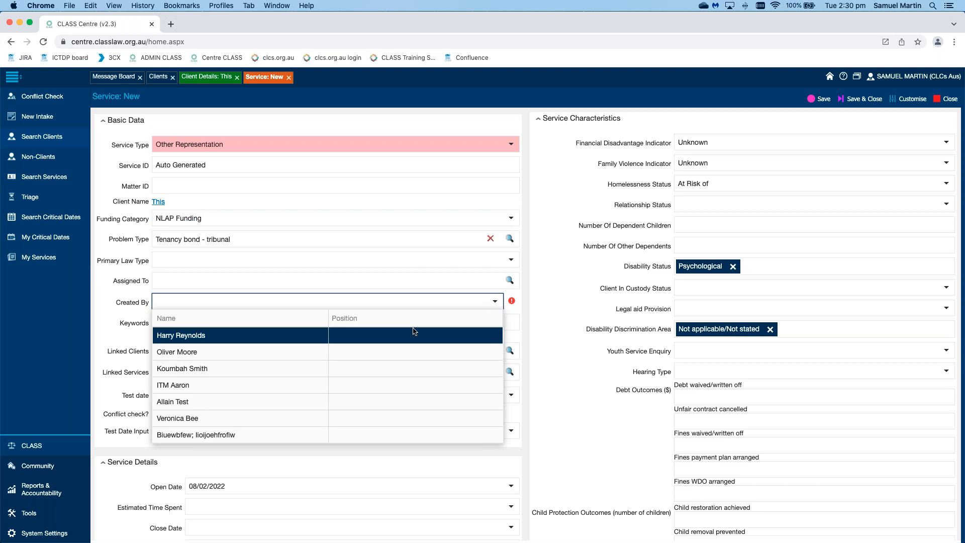
text(samuel)
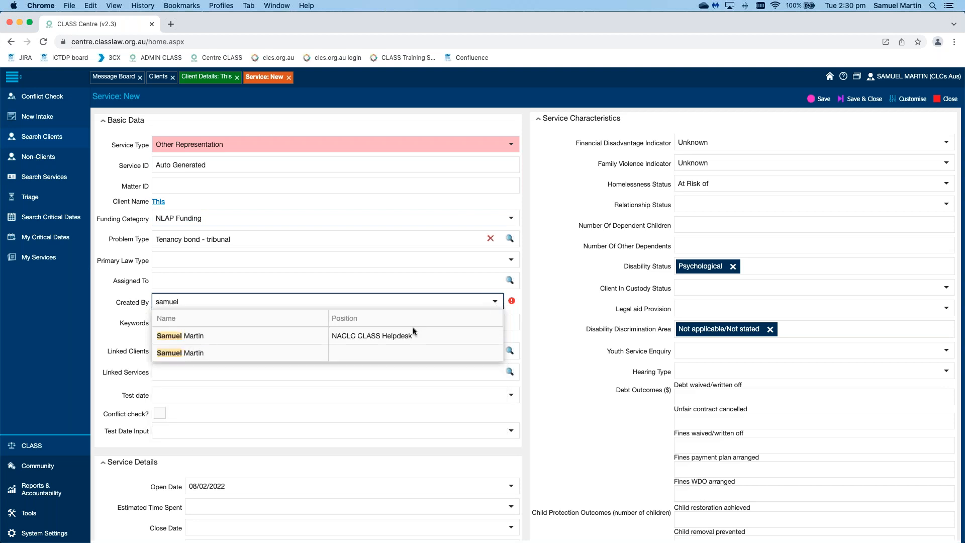
click(204, 354)
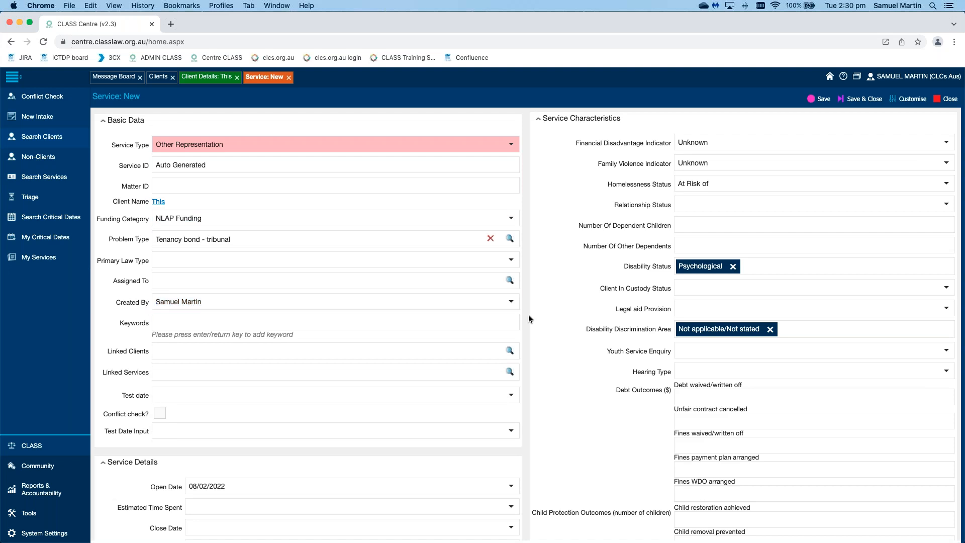
Step: Set Service Status to OPEN and check Required Tick Box in Service Details
scroll(529, 315, down, 2)
scroll(529, 319, down, 8)
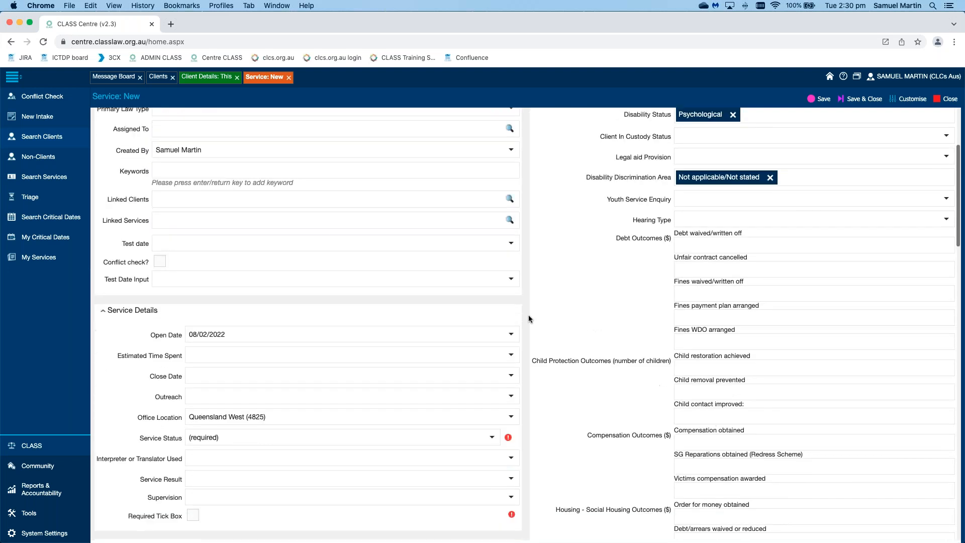
click(493, 311)
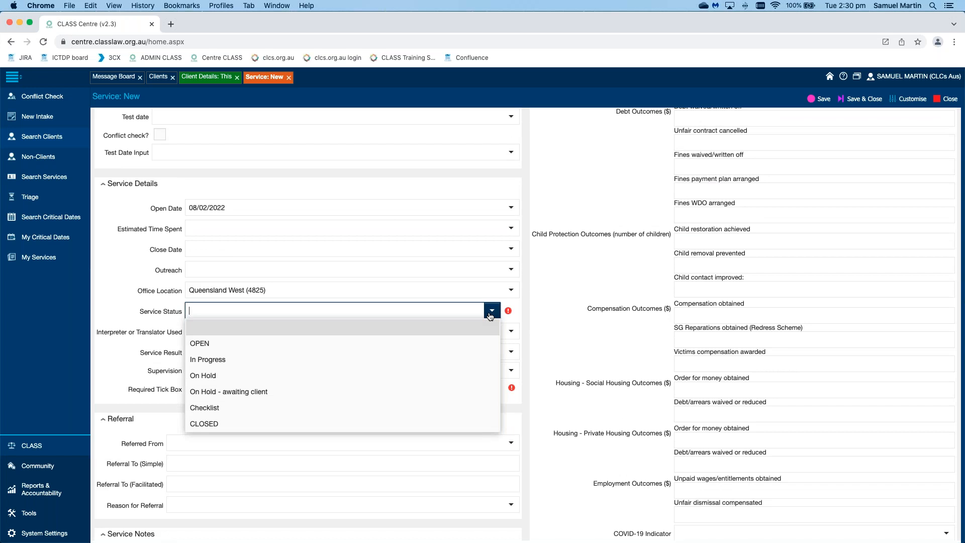
click(468, 340)
click(194, 386)
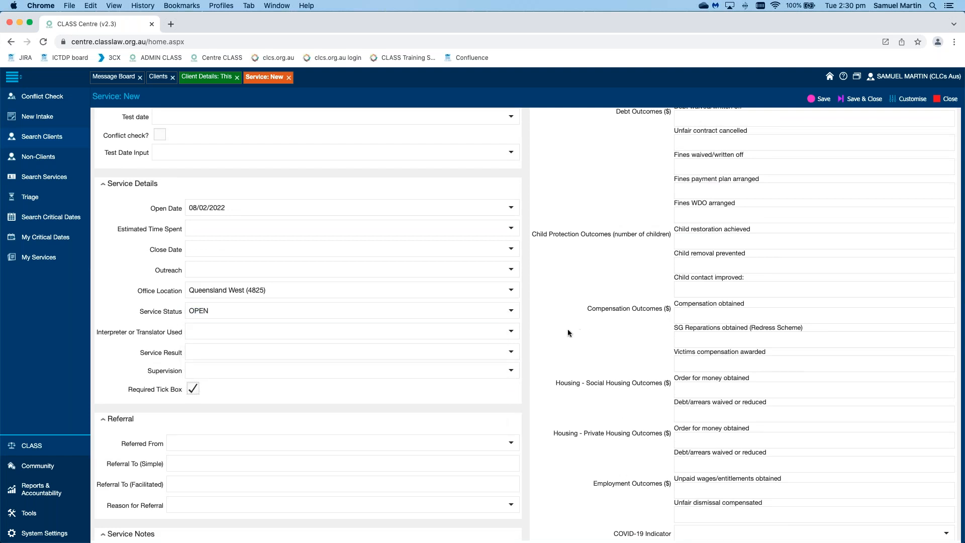
Step: Check the Outcomes and NACLC Custom Fields sections of the service form and save the service
scroll(558, 332, down, 15)
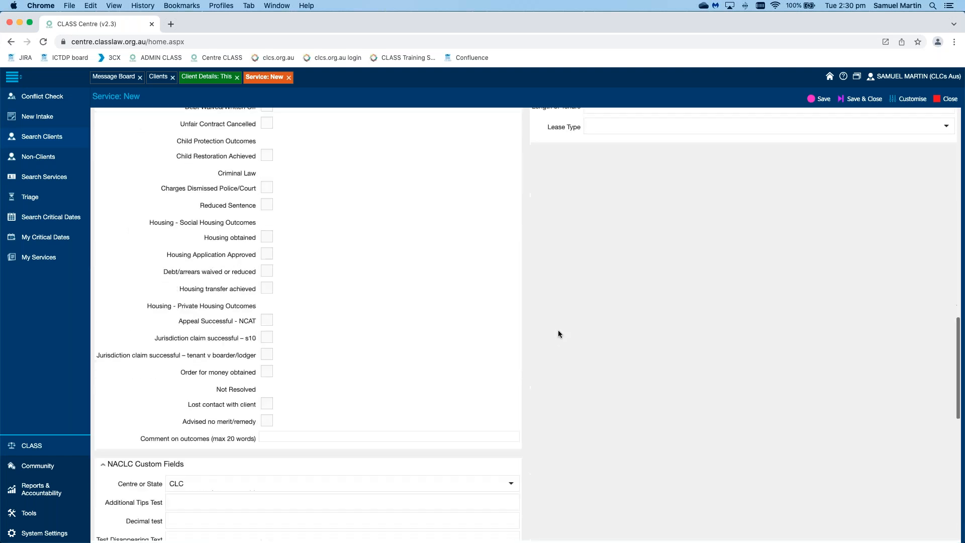
scroll(558, 330, down, 6)
scroll(558, 330, up, 12)
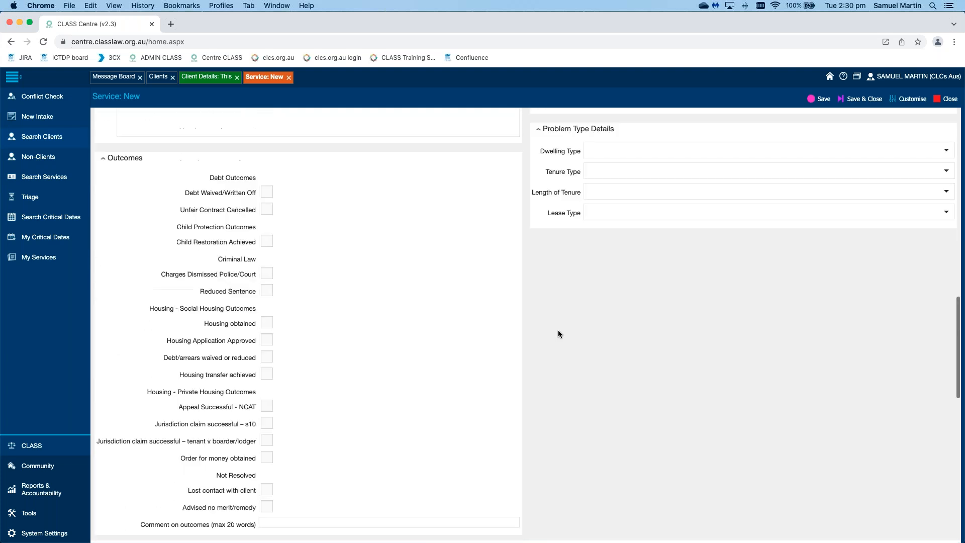
scroll(558, 330, up, 10)
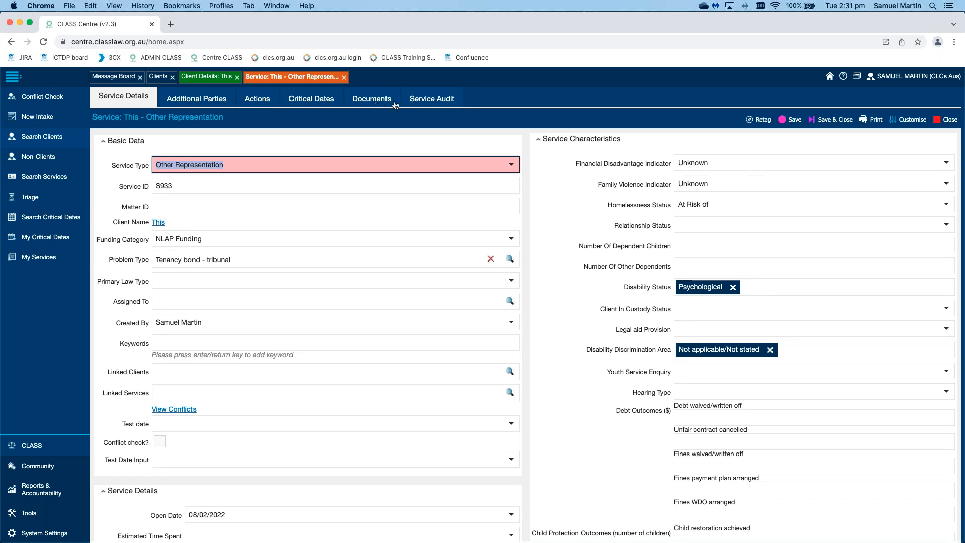
Step: View the conflicts for the saved Other Representation service
click(346, 130)
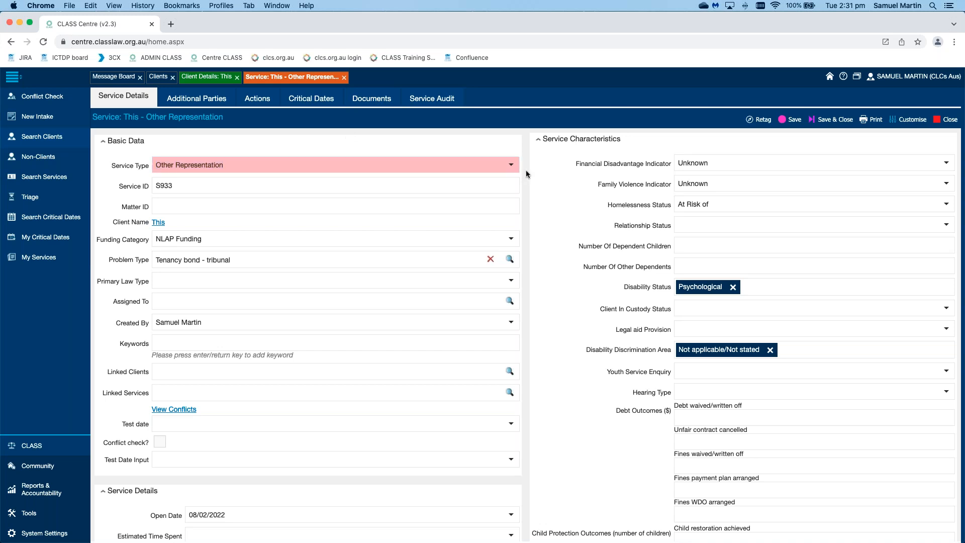
scroll(527, 170, down, 5)
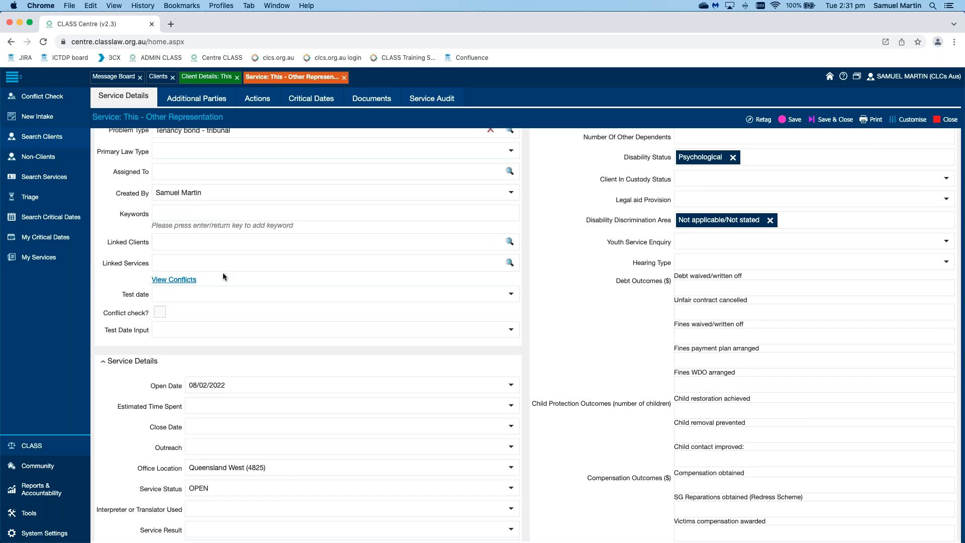
click(178, 282)
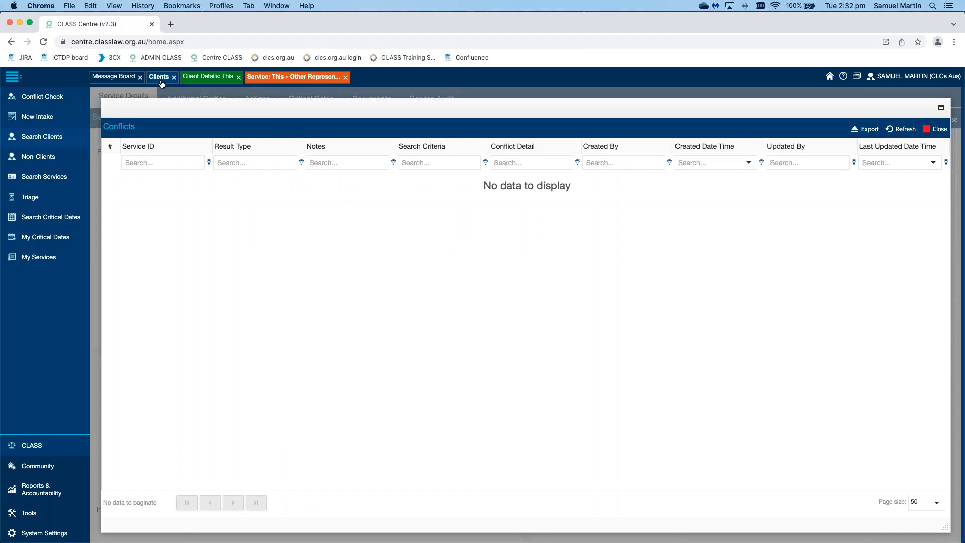
Step: Close the client record and its service record, and start another new client from the client list
click(160, 79)
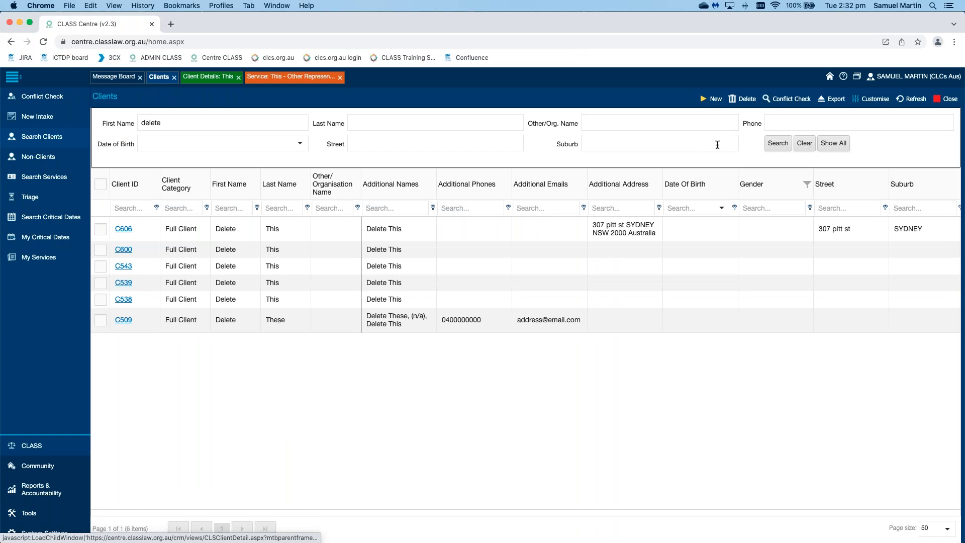
click(208, 77)
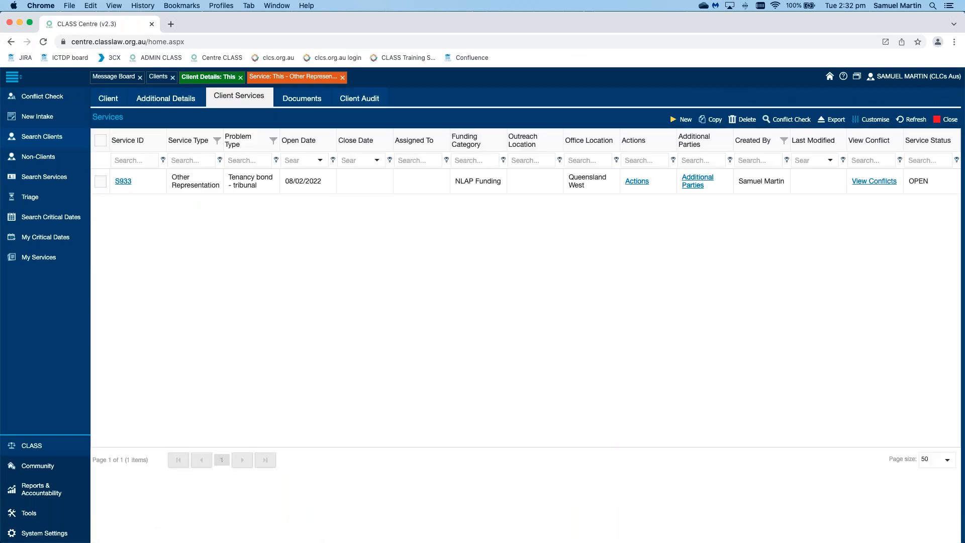
click(240, 77)
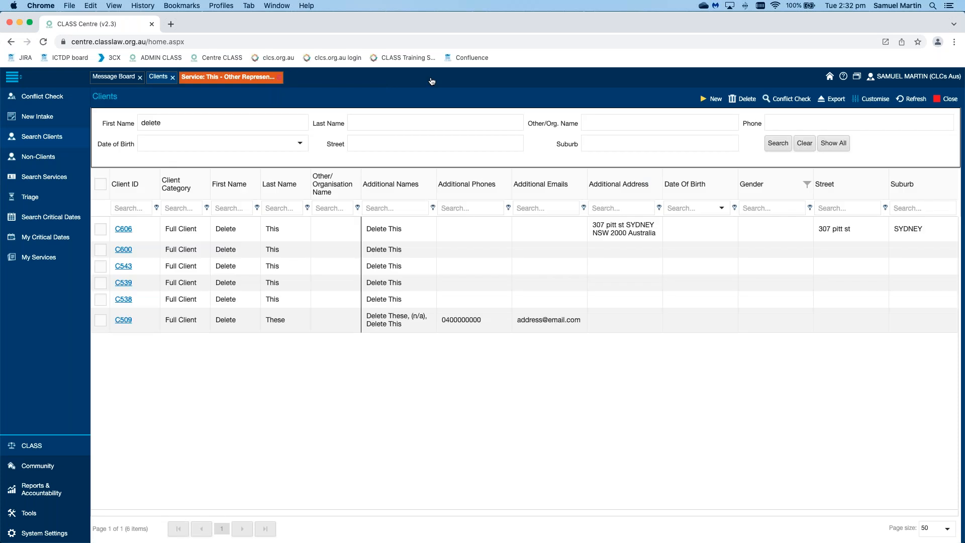
click(275, 77)
click(704, 99)
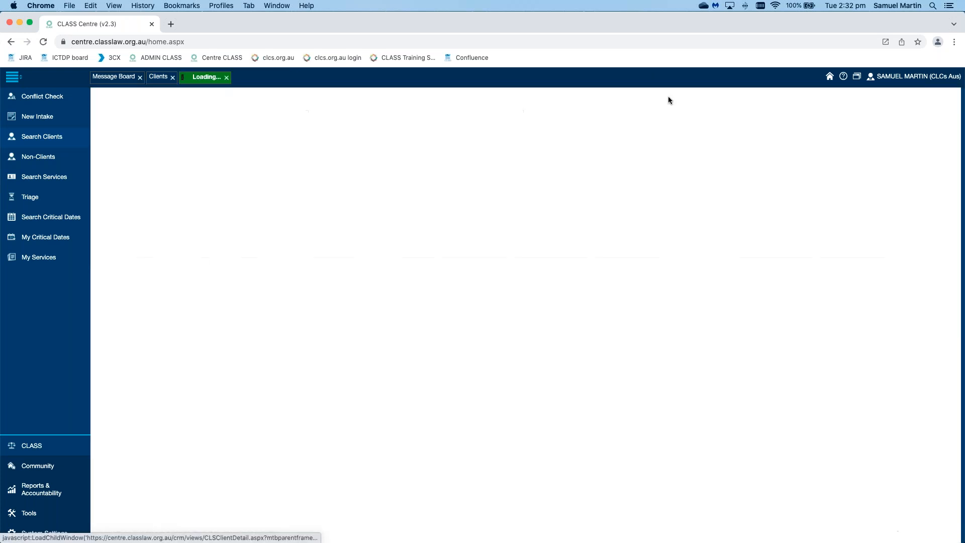
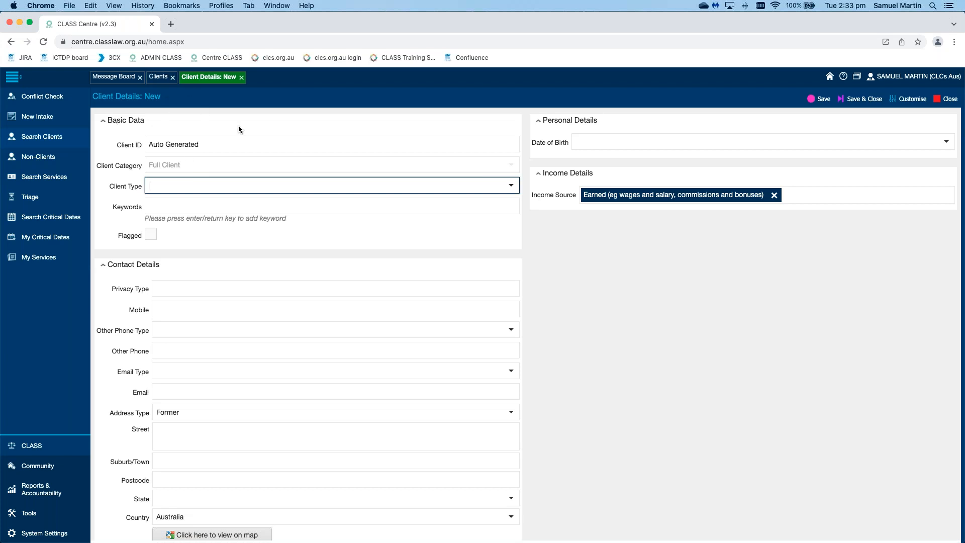
Step: Open the first full client in the client list and start a new service from that client's services
click(157, 76)
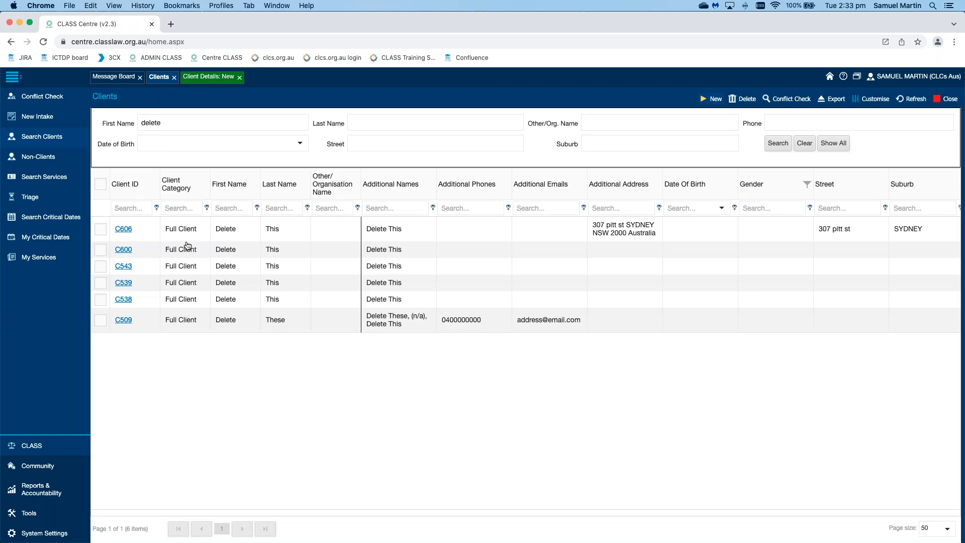
click(123, 229)
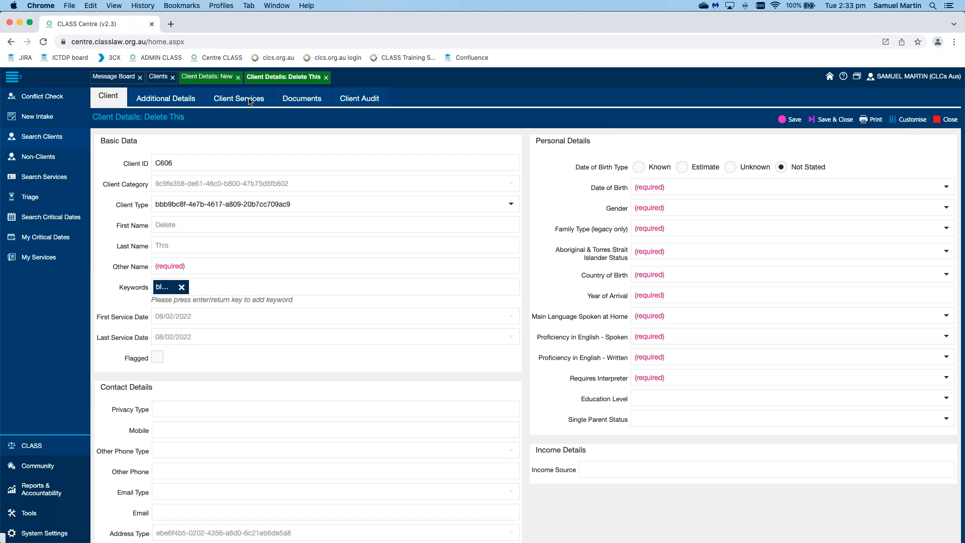
click(249, 101)
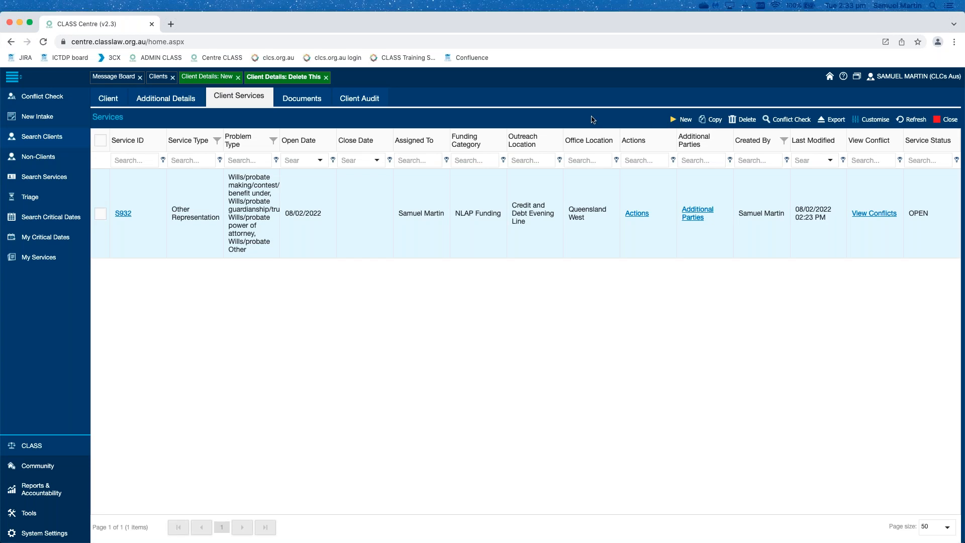
click(679, 120)
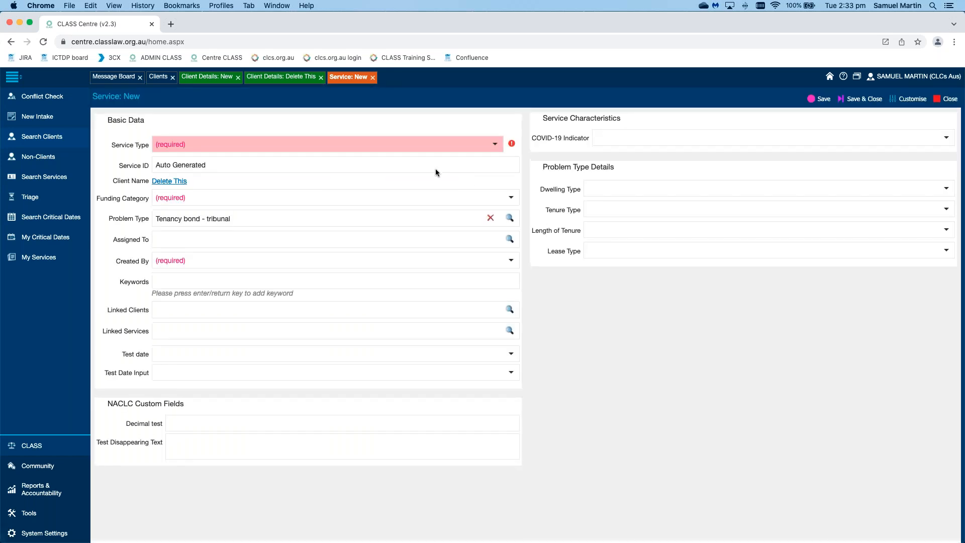
Step: Try Information as the new service's Service Type and change it to Referral
click(495, 145)
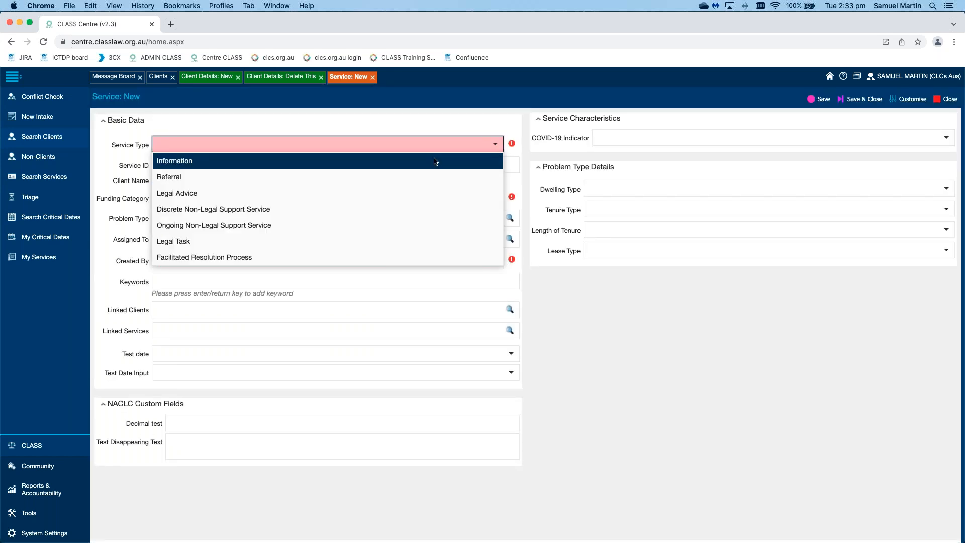
click(403, 163)
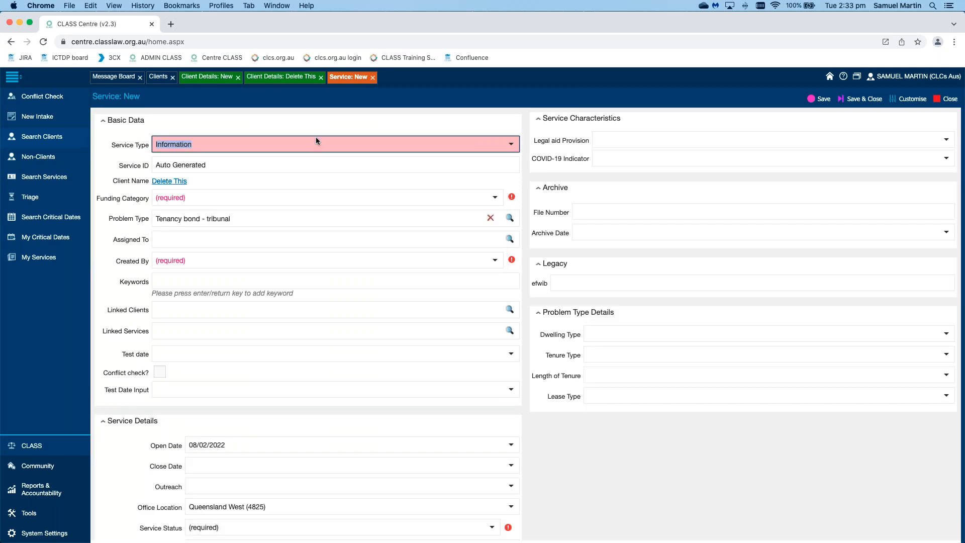
click(512, 145)
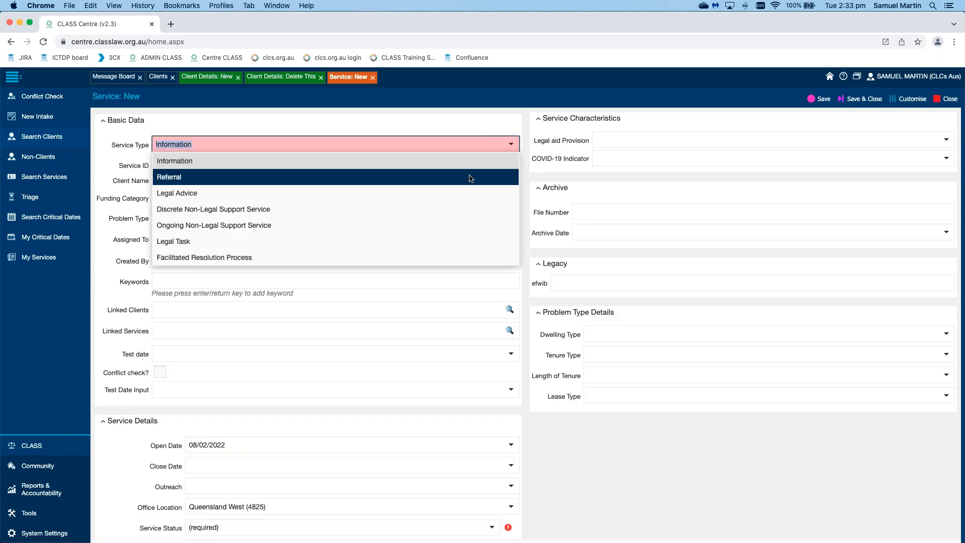
key(Return)
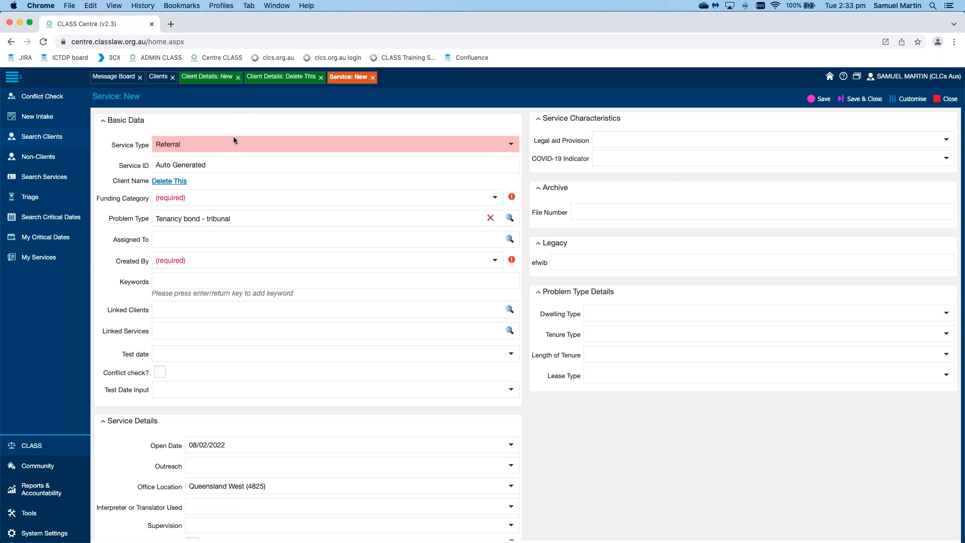
Step: Look at the Client Category on the new client form and view the list of triage services
click(204, 78)
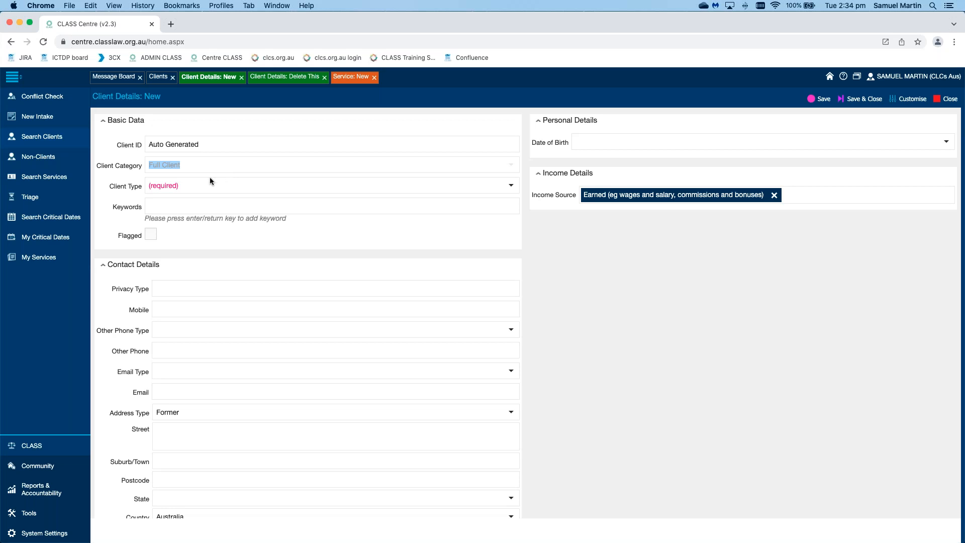
click(52, 203)
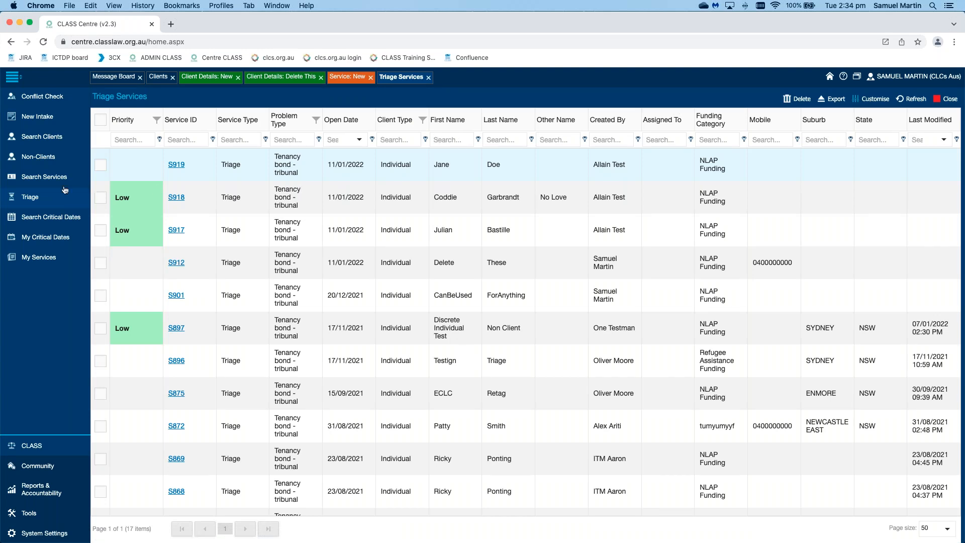
Step: List all records under Non-Clients and filter the Client Category column by "non"
click(50, 160)
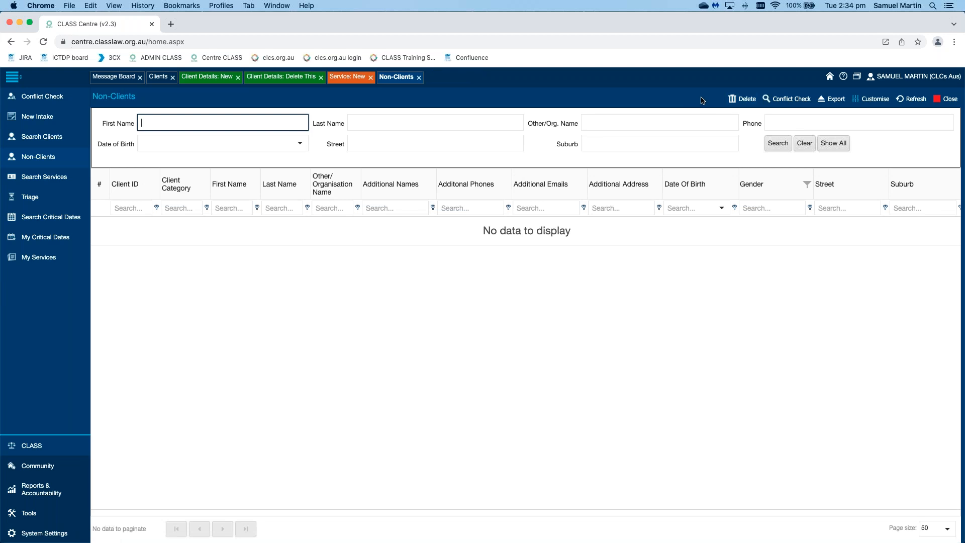
click(779, 146)
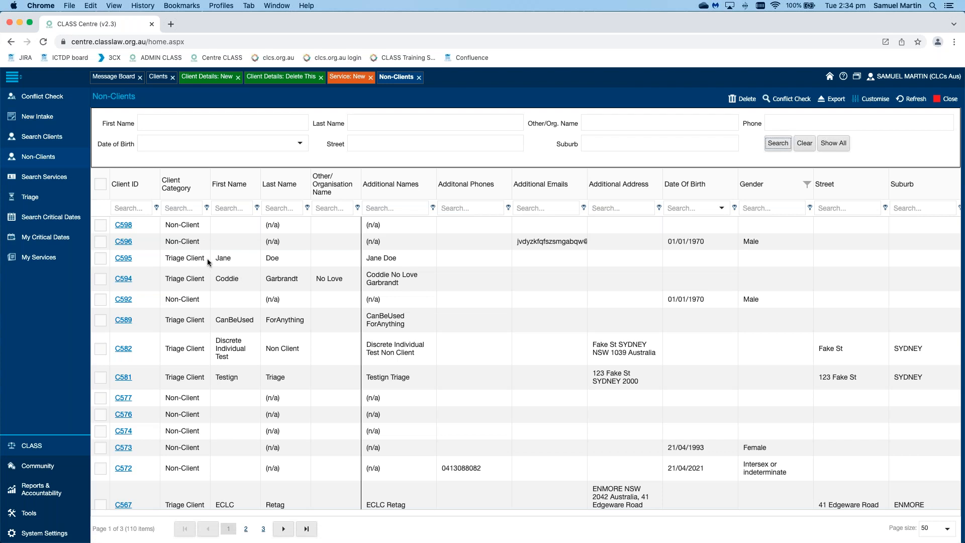
click(196, 260)
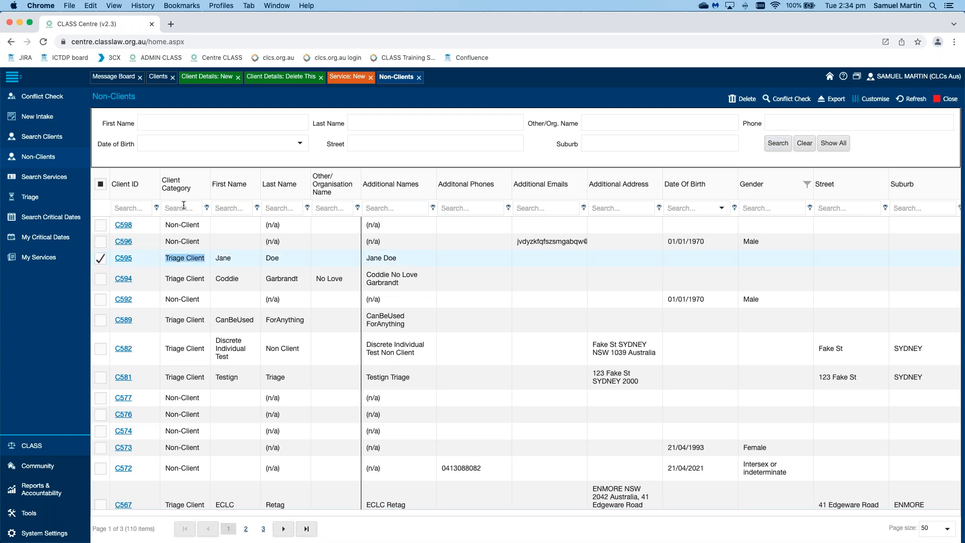
click(184, 206)
text(non)
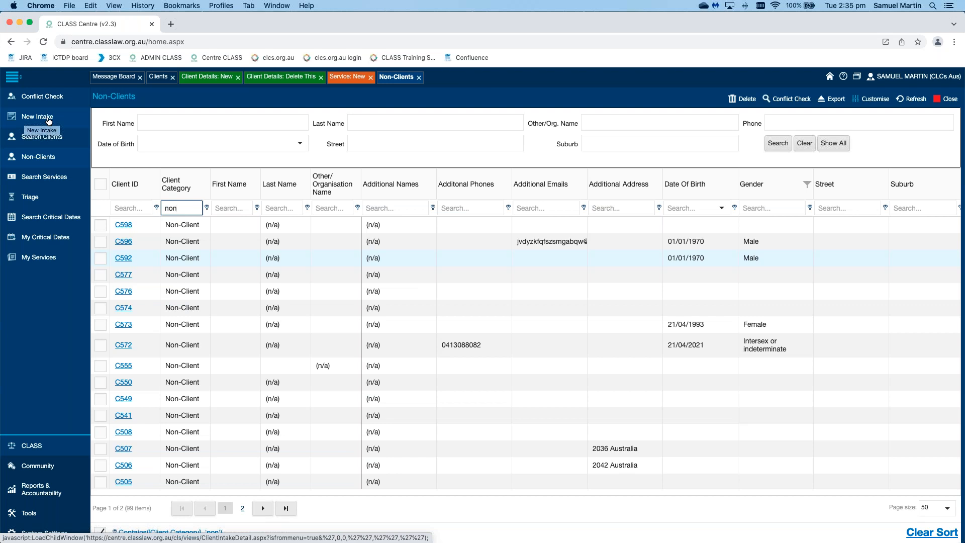
Step: Open the first non-client record in the filtered list and try to convert it to a full client
click(124, 225)
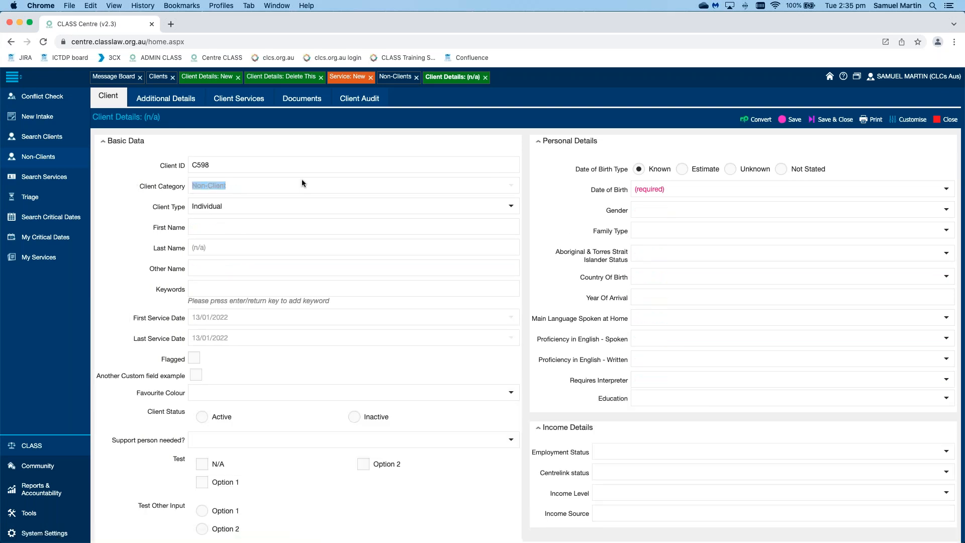
click(763, 121)
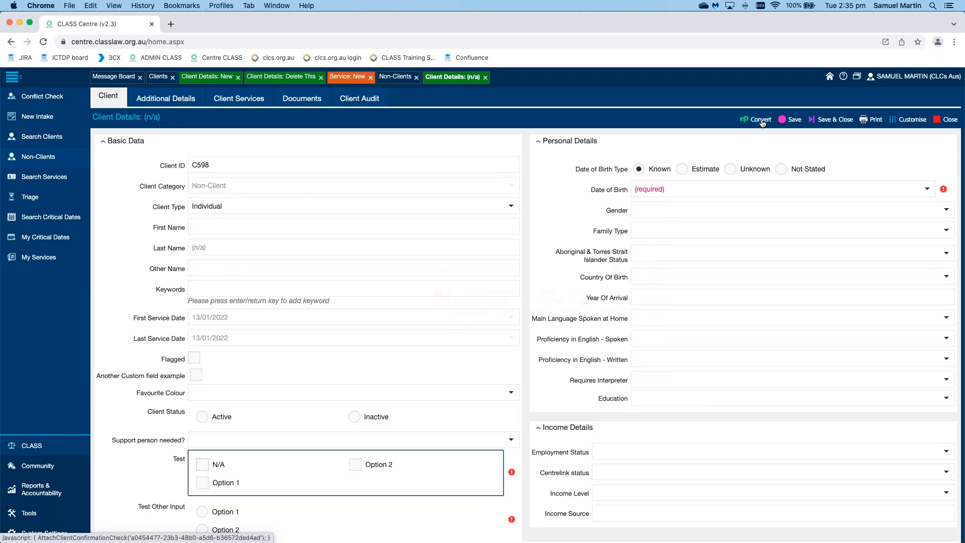
click(617, 274)
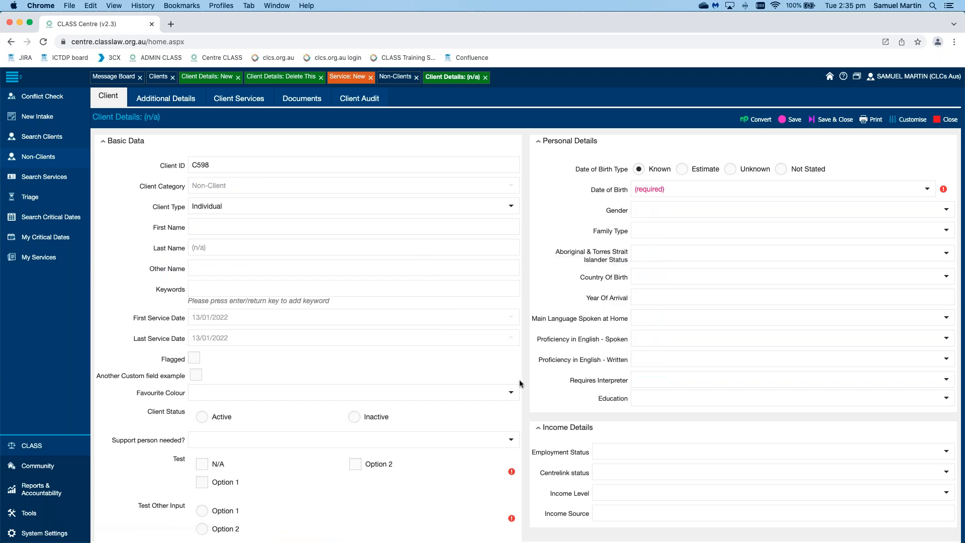
Step: Set Test to Option 2, Test Other Input to Option 1 and Date of Birth Type to Not Stated, and convert the non-client to a full client
click(357, 466)
click(224, 511)
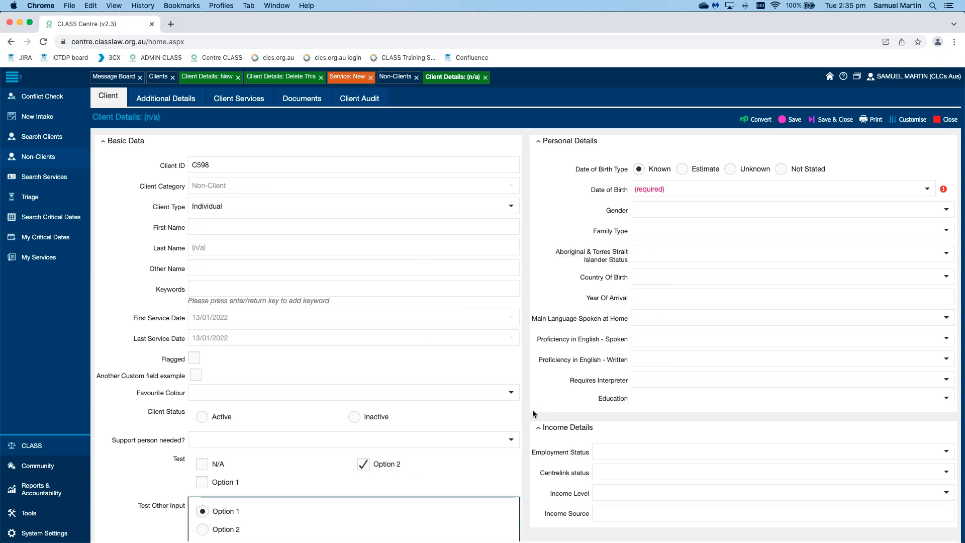
click(781, 169)
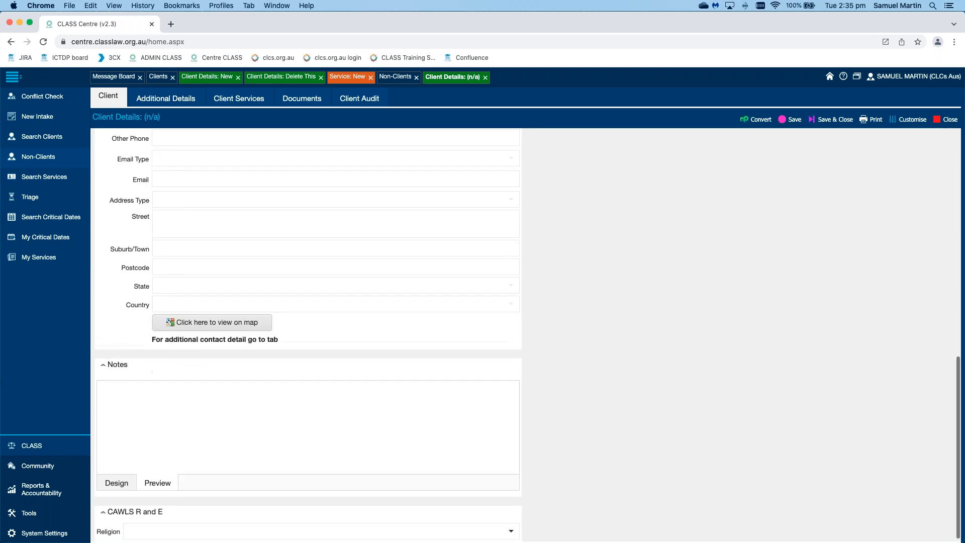
click(756, 119)
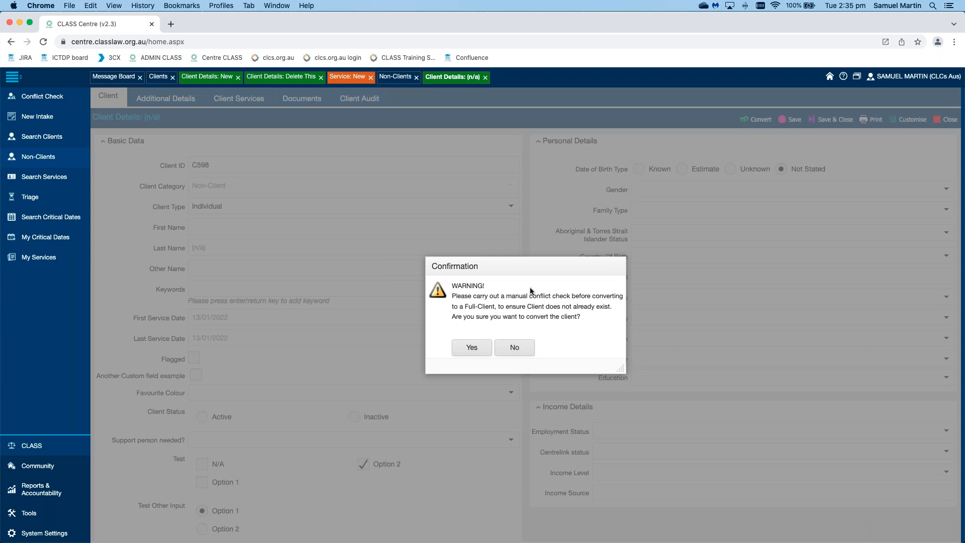
click(473, 349)
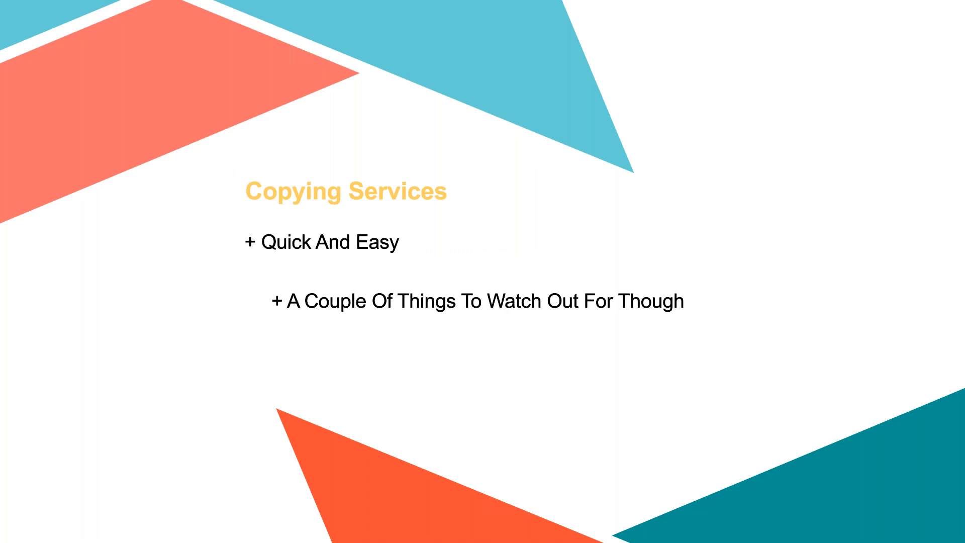
Step: Return to the earlier client's services, keeping the unsaved service form open, and close the Non-Clients list and the converted client's record
key(ctrl+Left)
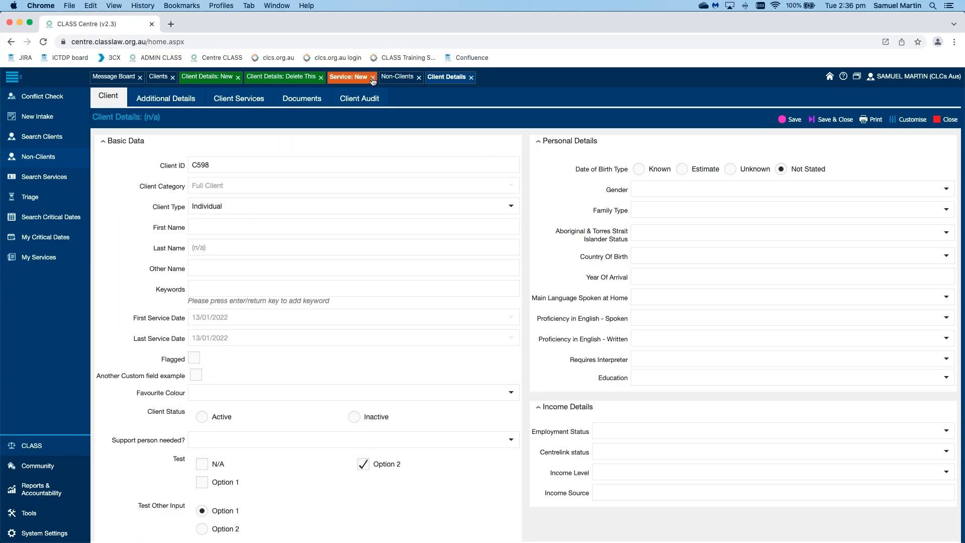
click(373, 78)
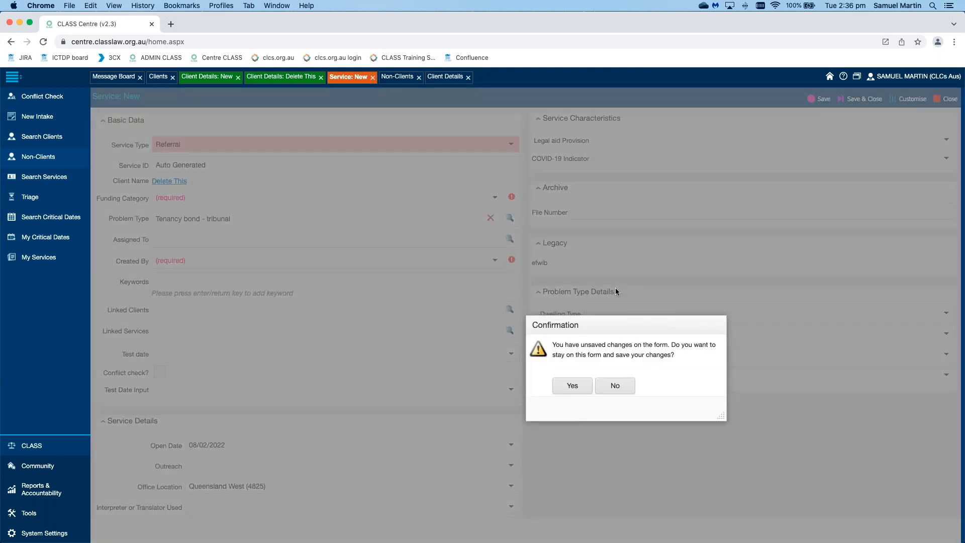
click(572, 386)
click(284, 78)
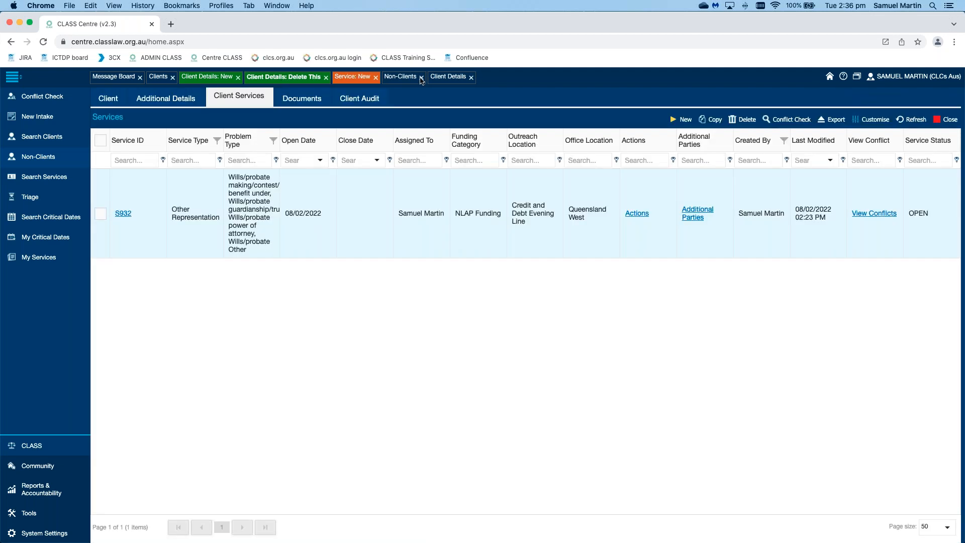
click(421, 78)
click(428, 78)
Step: Copy the client's Other Representation service together with its additional parties
click(101, 215)
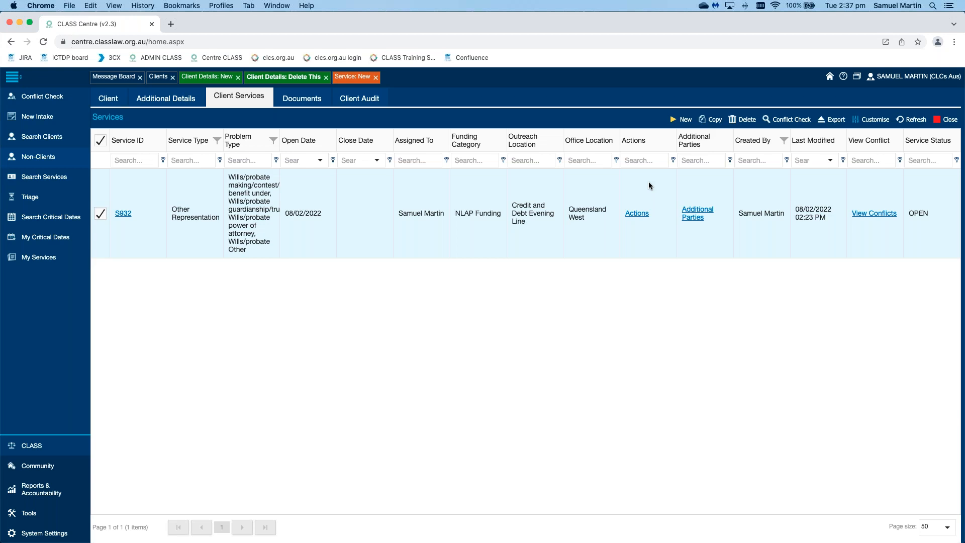
click(712, 123)
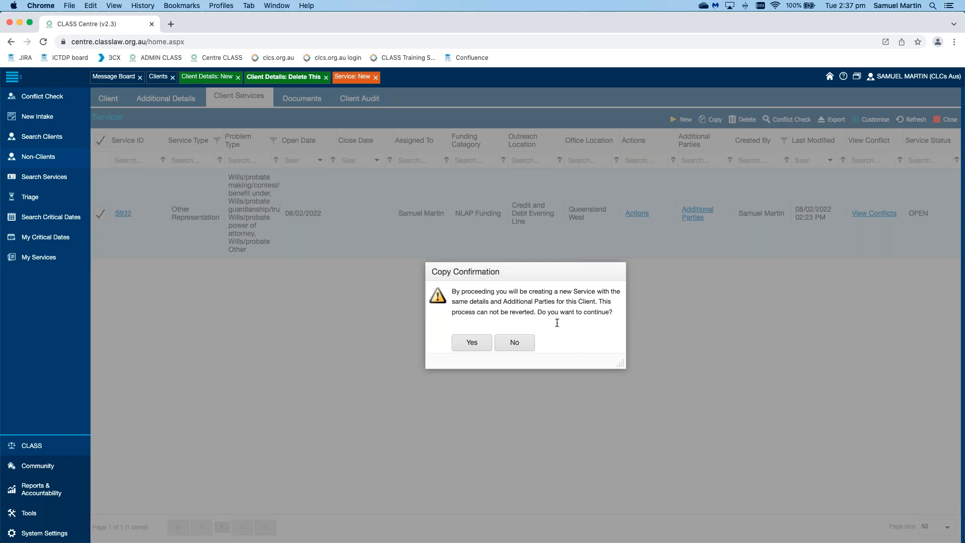
click(473, 344)
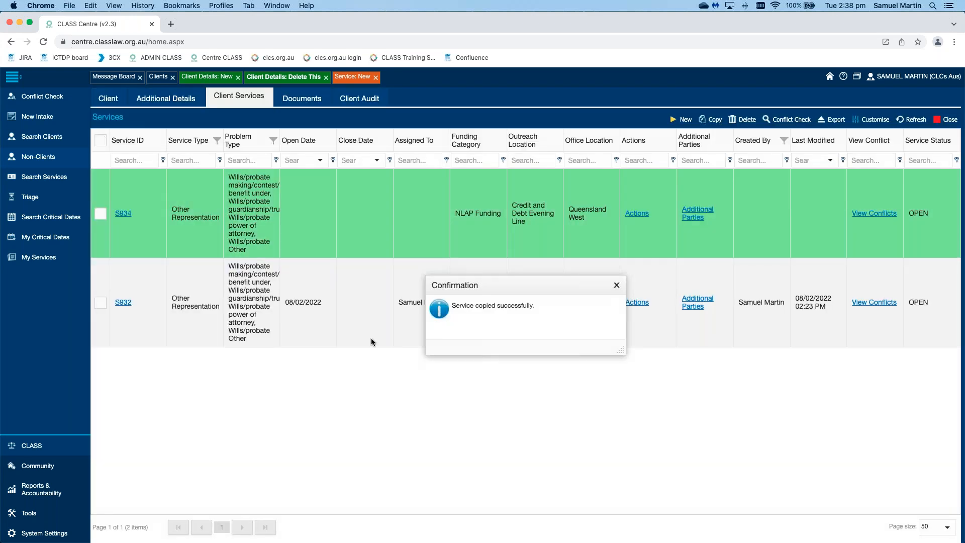
click(617, 286)
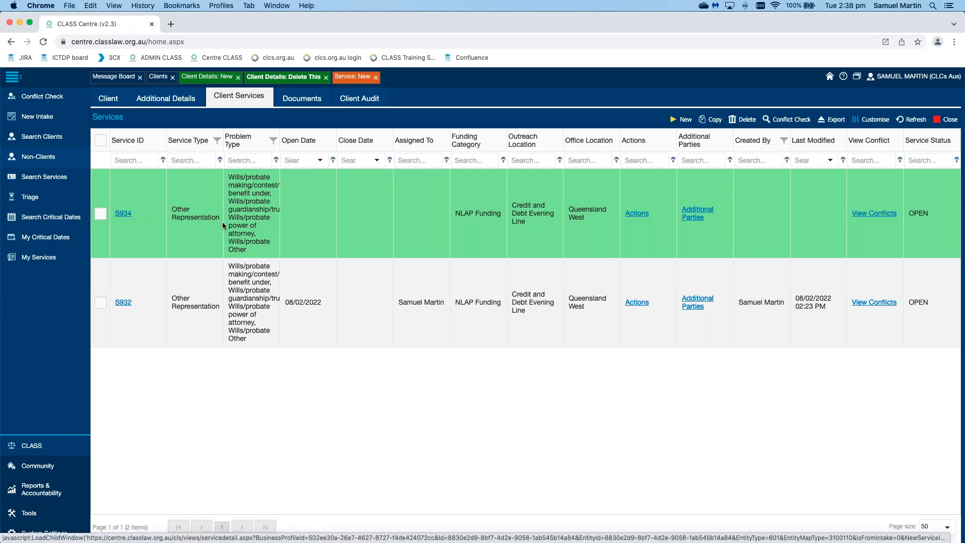
Step: Open the copied service and assign it to the staff member by searching for their first name
click(123, 214)
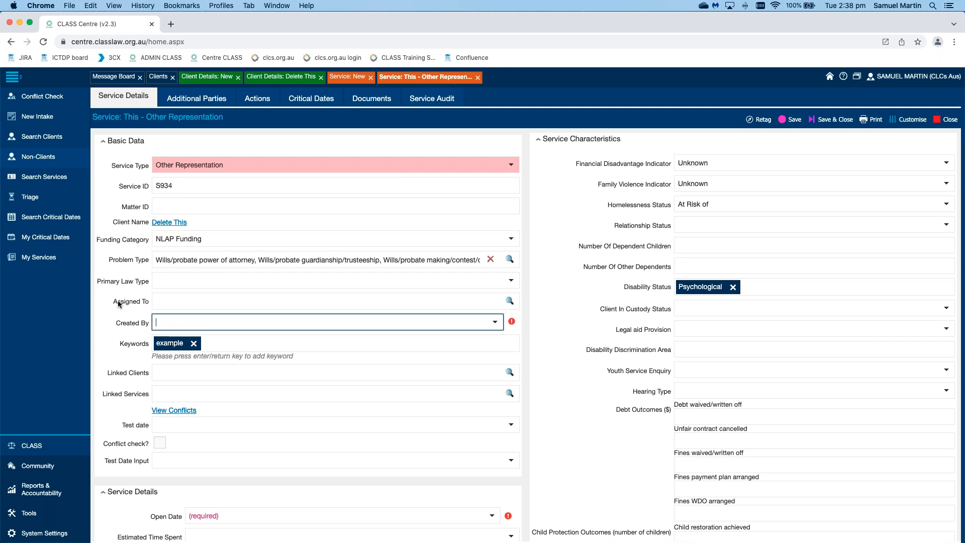
drag(113, 302, 150, 304)
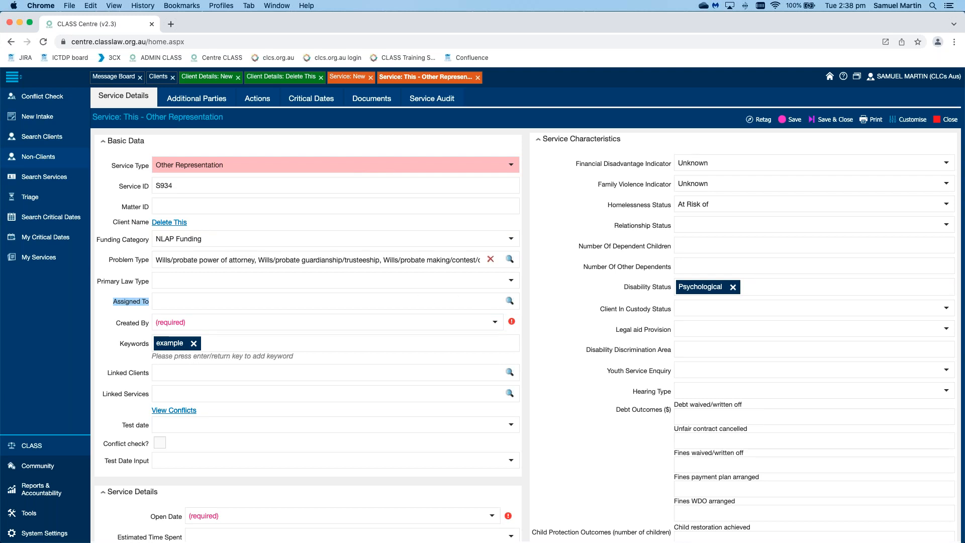
click(510, 303)
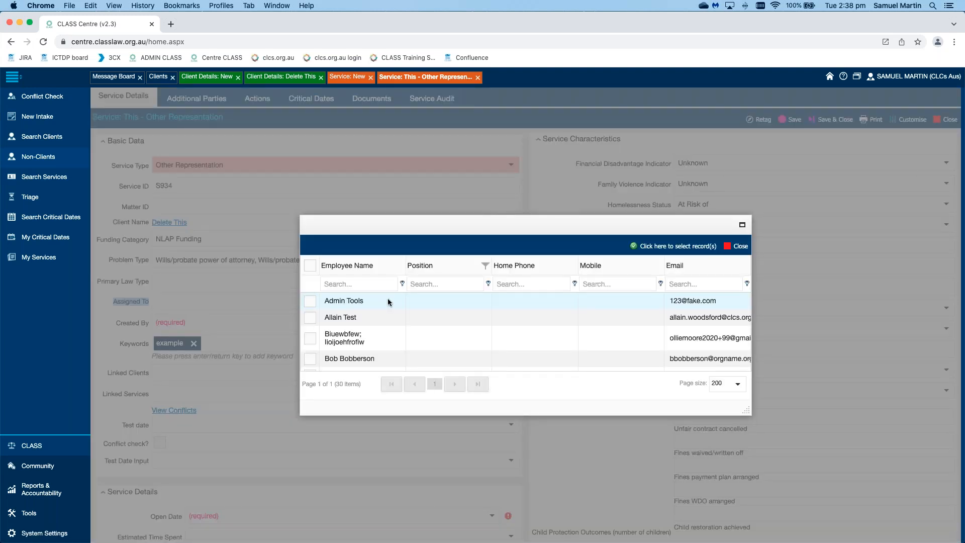
click(369, 284)
text(samuek)
click(311, 305)
click(676, 247)
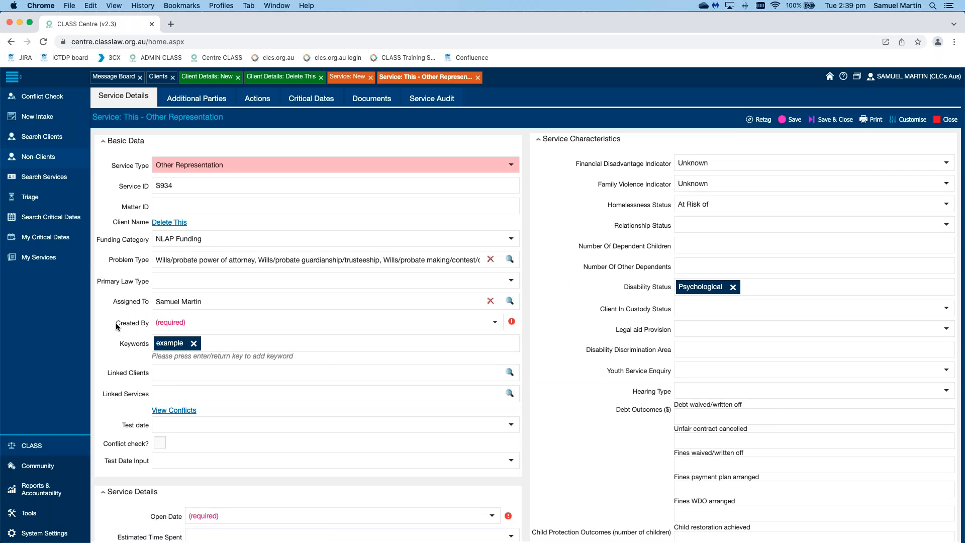
Step: Set Created By on the copied service to the staff member whose position is NACLC CLASS Helpdesk
click(496, 323)
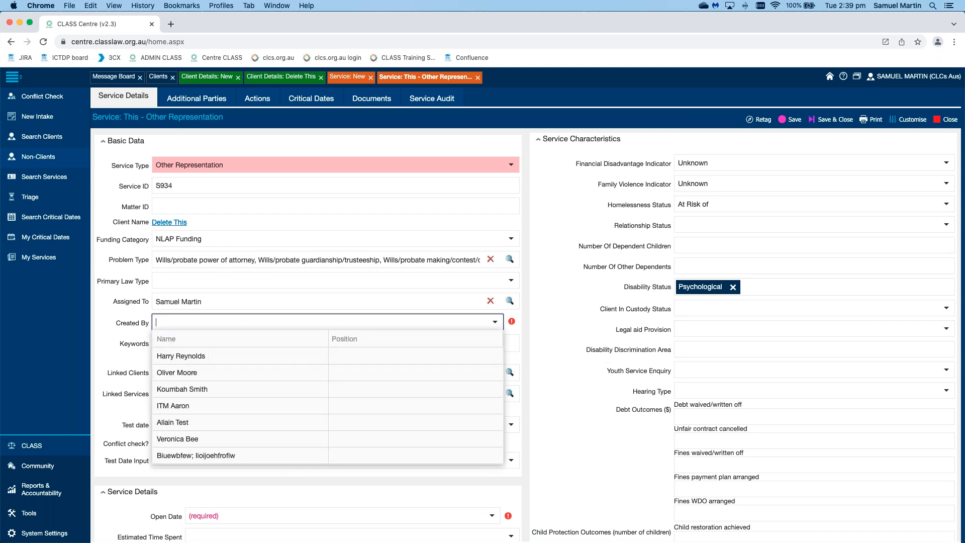
text(samuek)
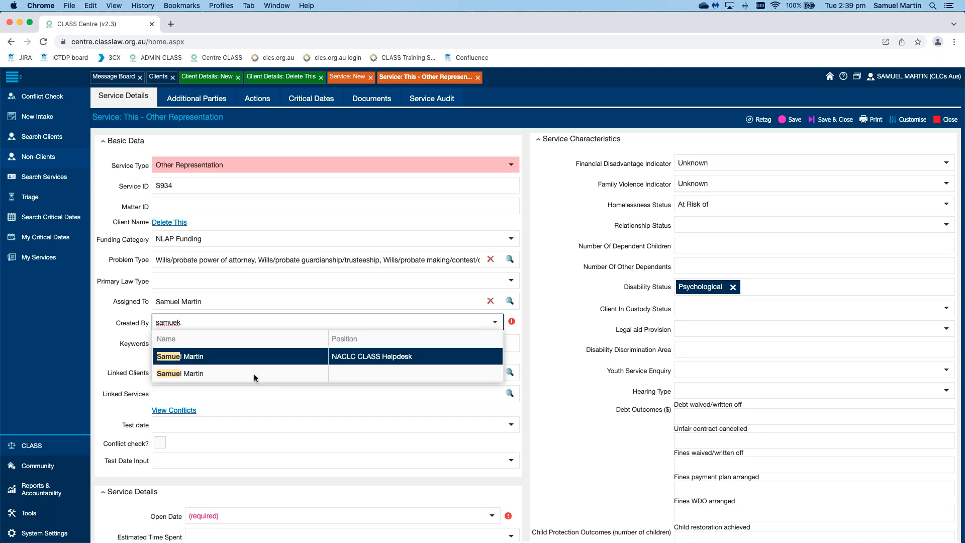
click(250, 357)
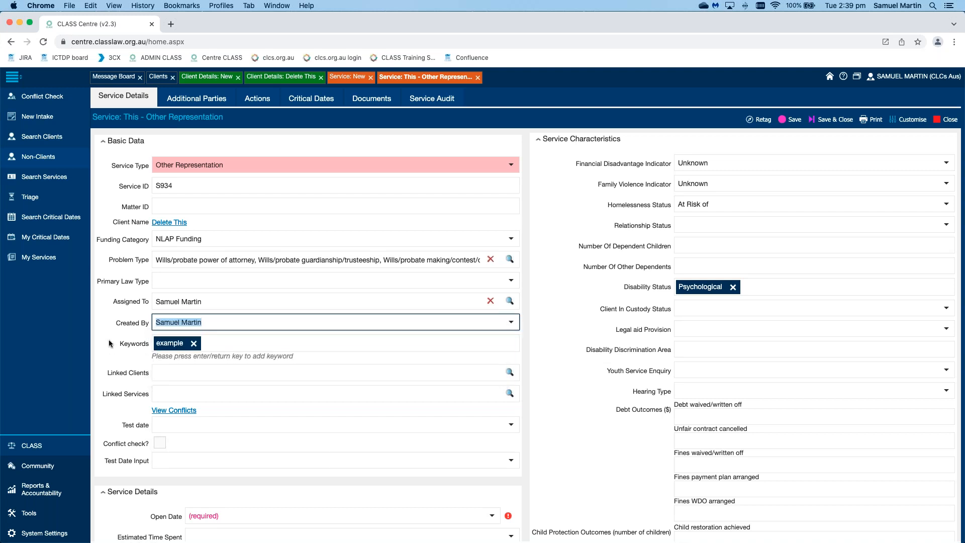
scroll(109, 344, down, 5)
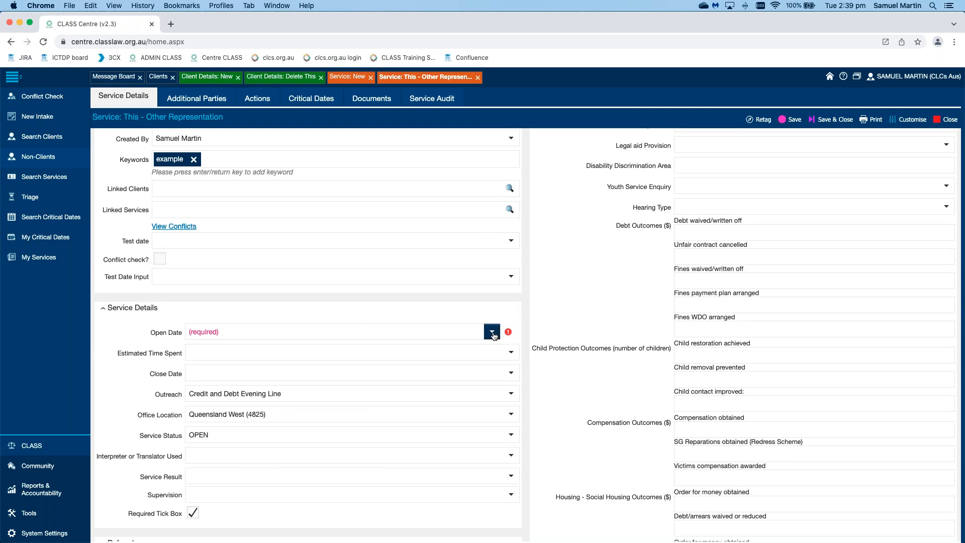
Step: Set the copied service's Open Date to today, 08/02/2022, and save and close the service
click(493, 334)
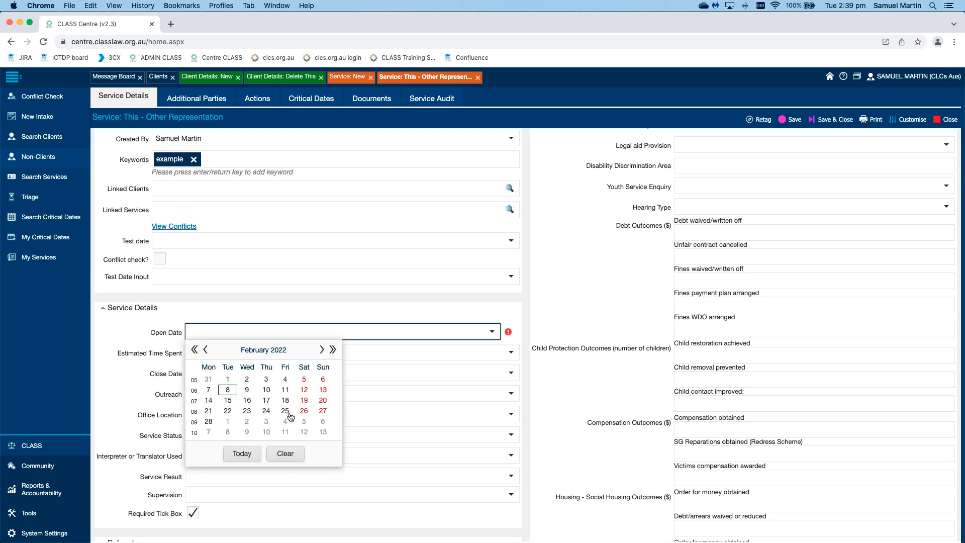
click(243, 454)
click(116, 372)
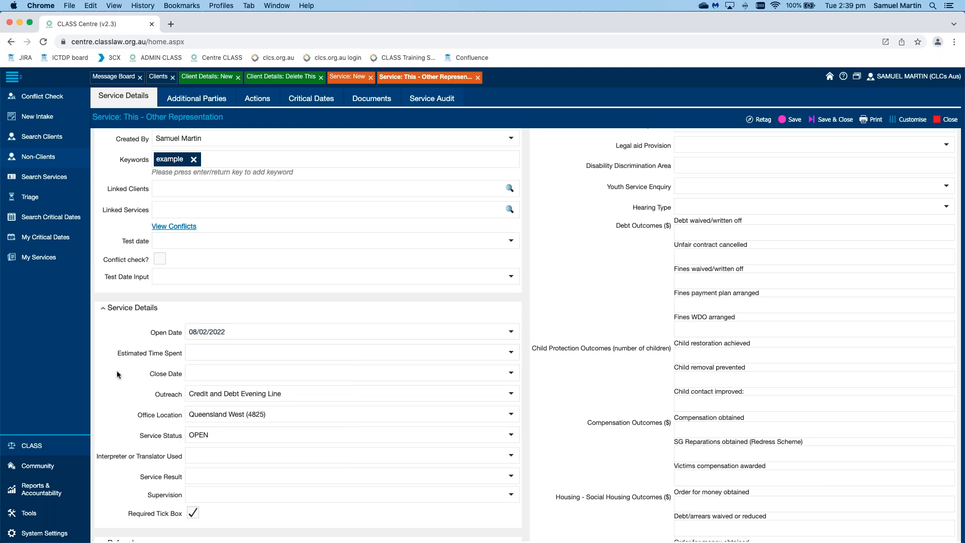
scroll(117, 370, down, 10)
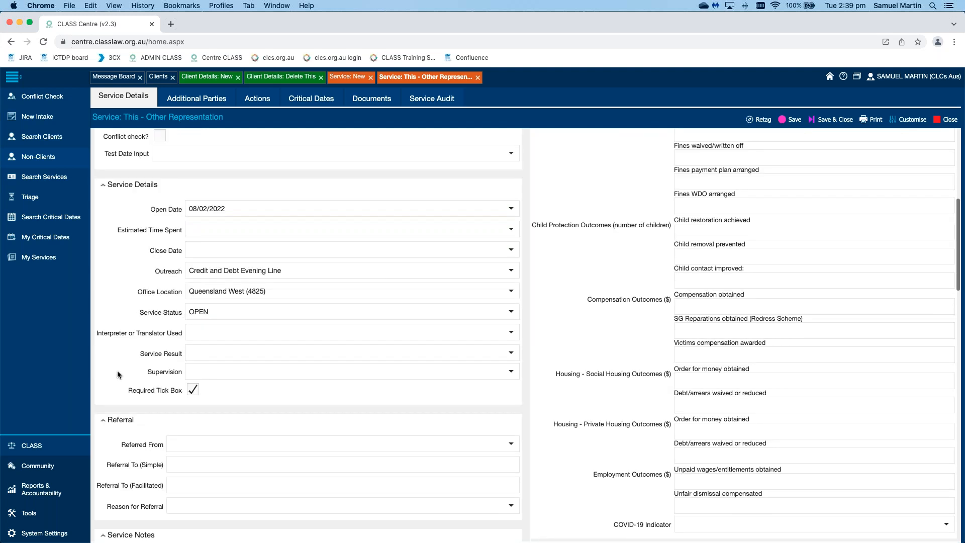
scroll(116, 370, up, 13)
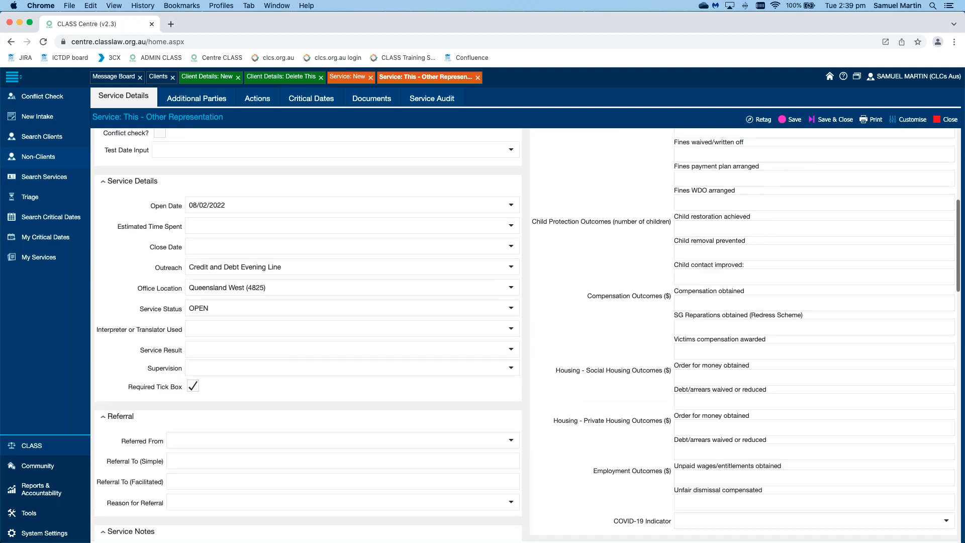
scroll(576, 201, up, 3)
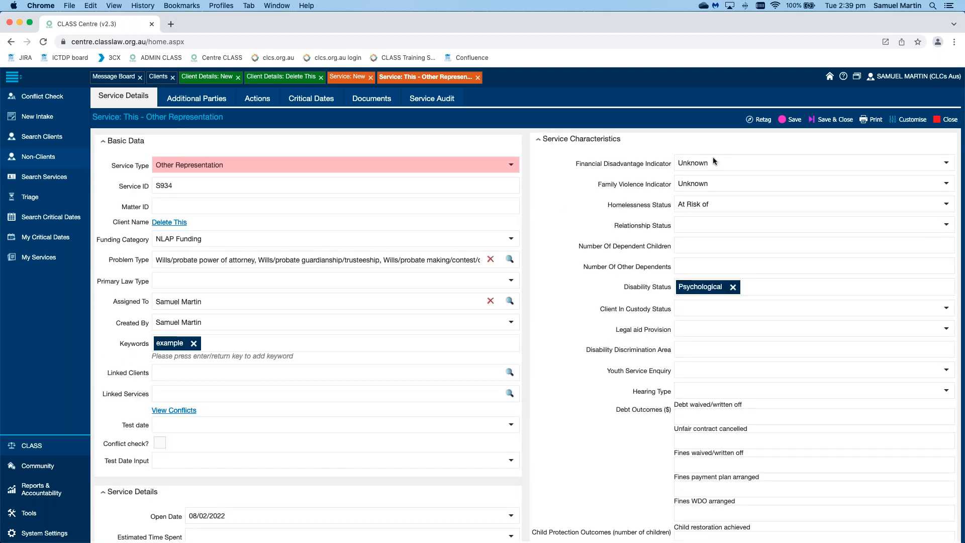
click(833, 154)
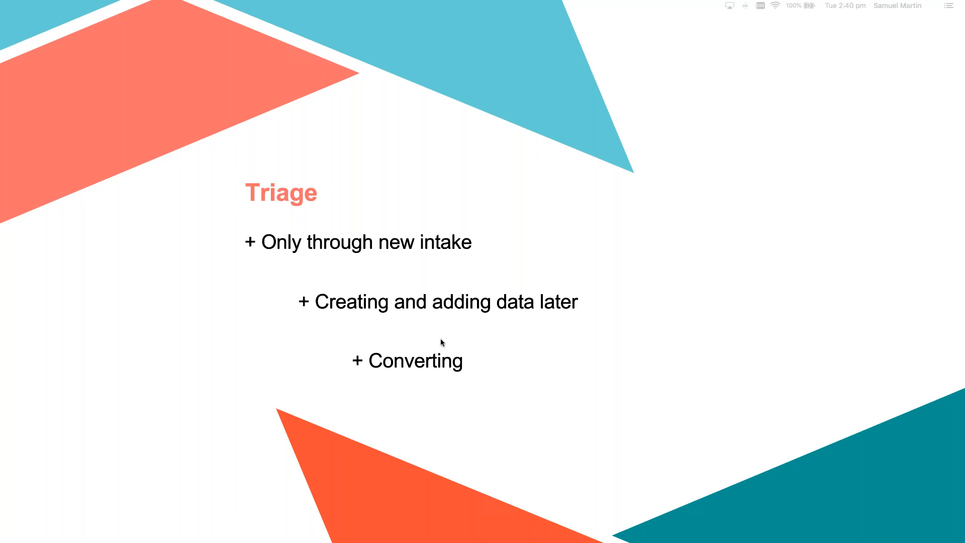
Step: Switch back to CLASS in Chrome and close the Clients list, both client records and the new service form, discarding its unsaved changes
key(super+Tab)
click(172, 76)
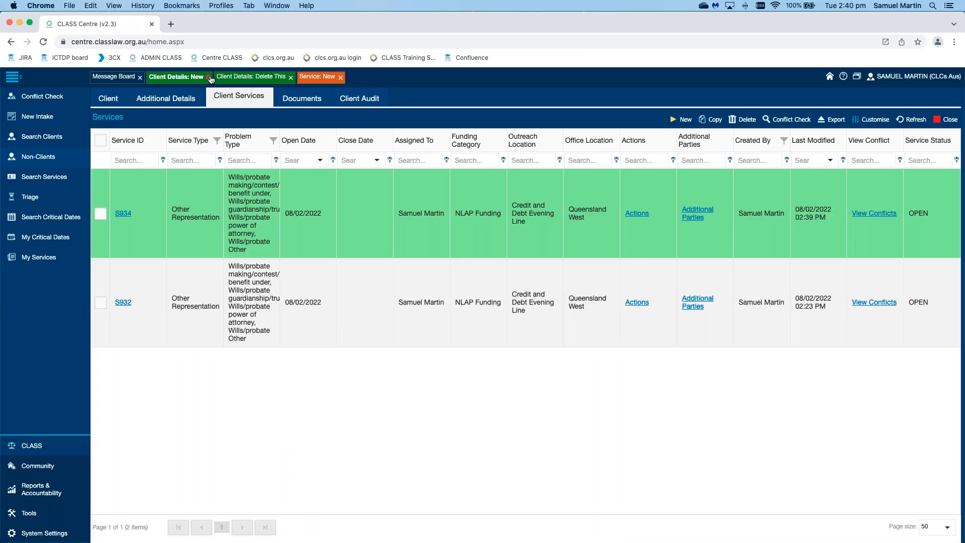
click(207, 77)
click(229, 78)
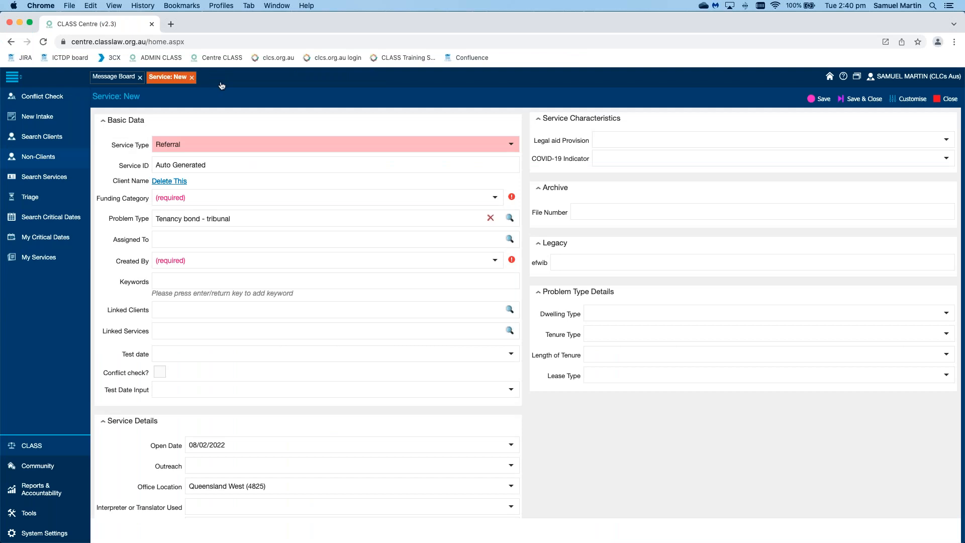
click(192, 78)
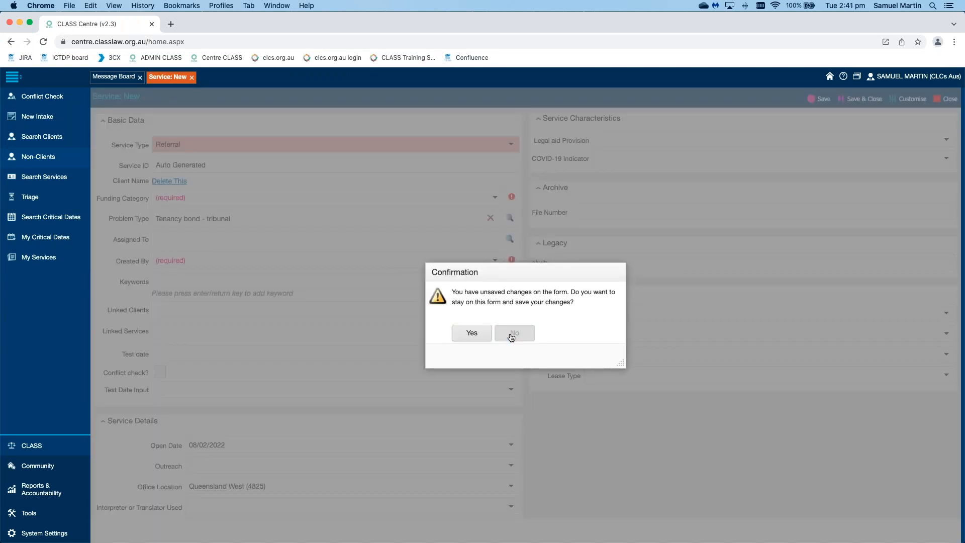
click(513, 334)
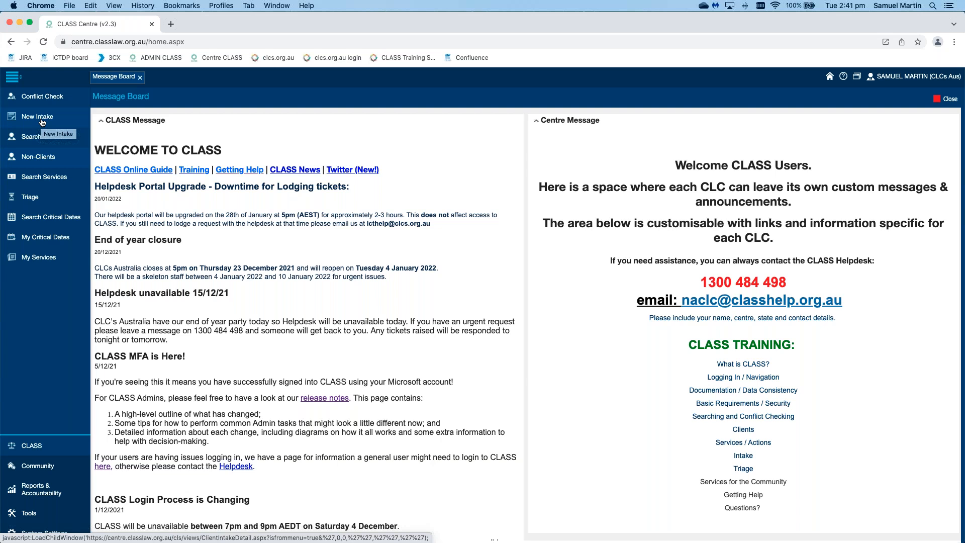
Step: Start a new intake with service type Triage and check the available Priority options without choosing one
click(42, 120)
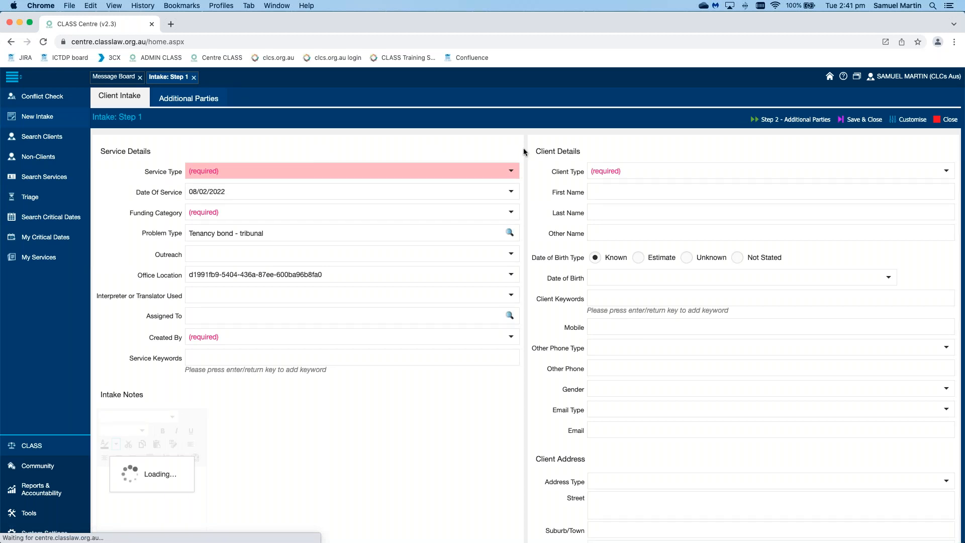
click(511, 173)
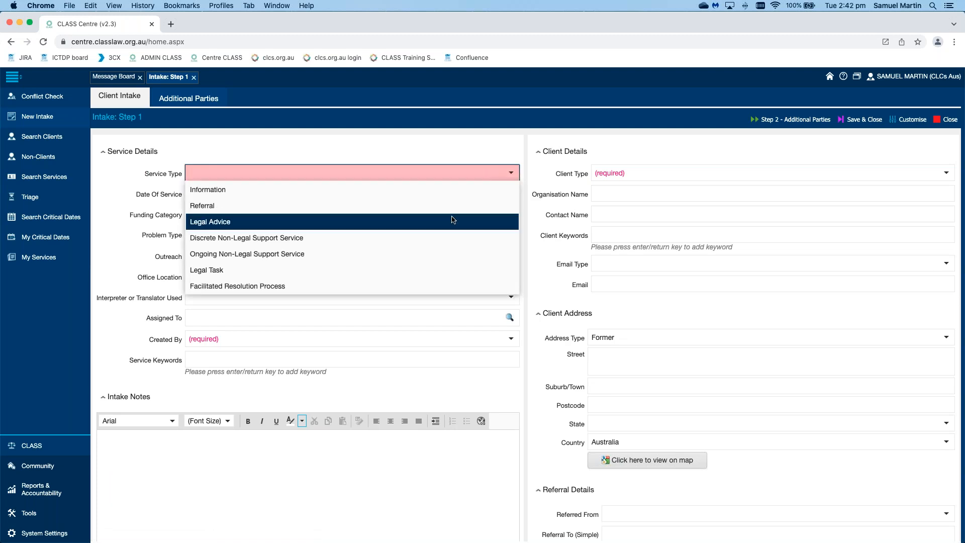
scroll(451, 218, down, 5)
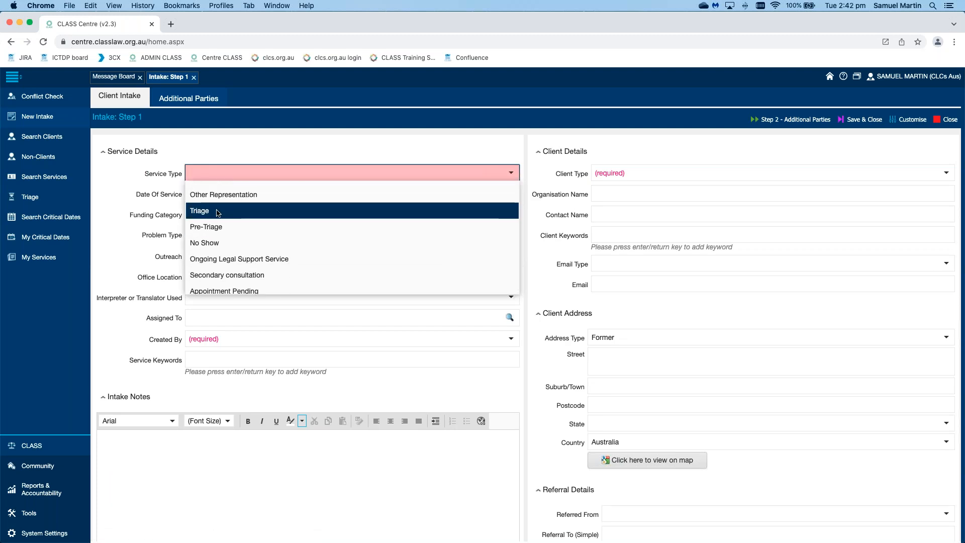
click(451, 212)
click(538, 194)
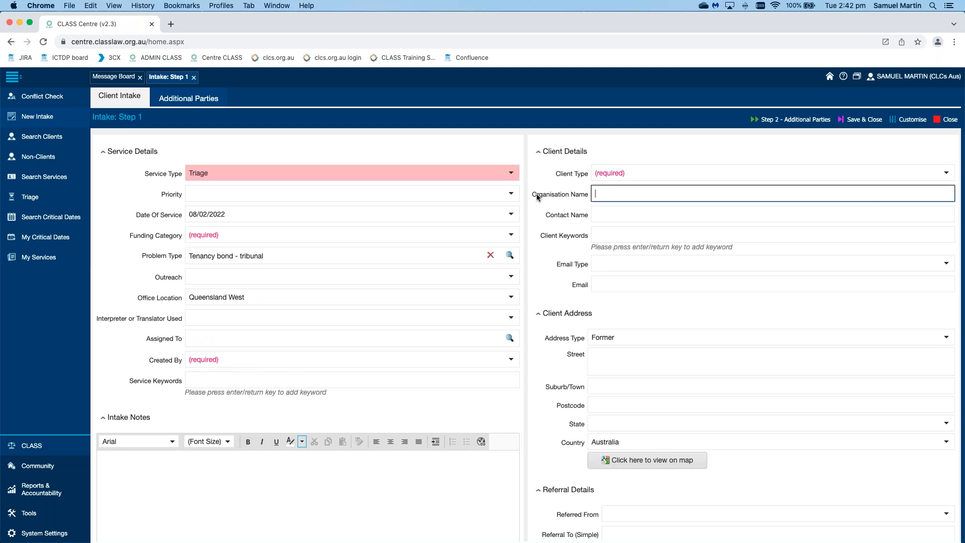
click(511, 195)
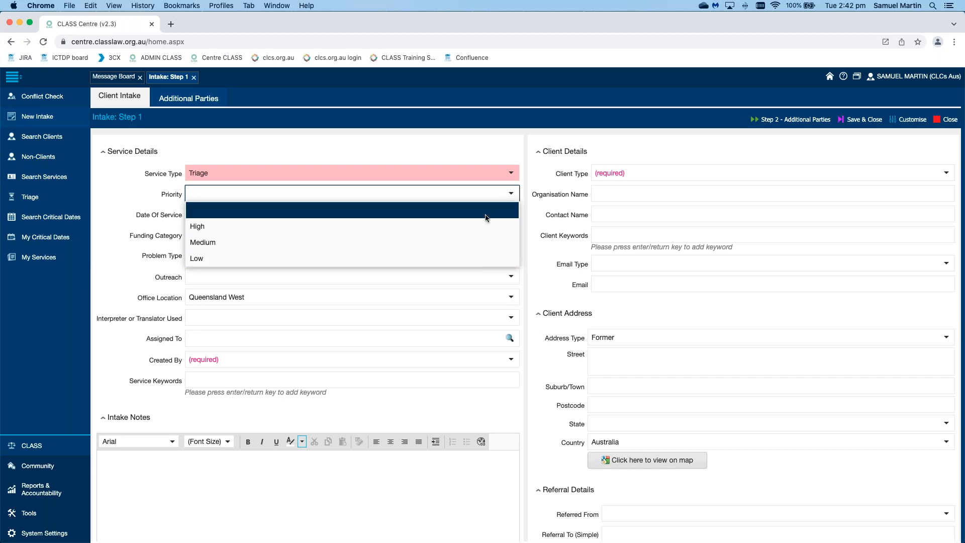
click(525, 200)
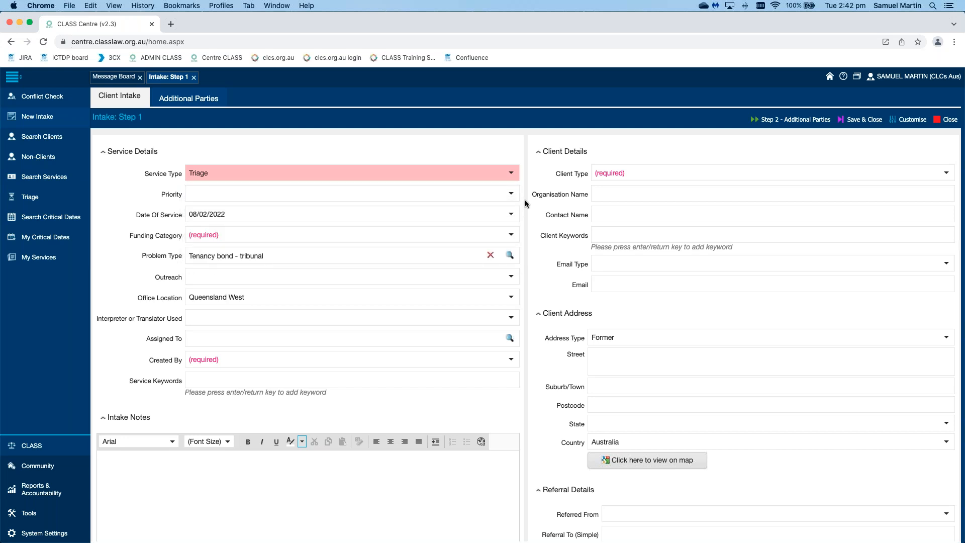
Step: Set the triage intake's Funding Category to NLAP Funding and Created By to the staff member
click(511, 235)
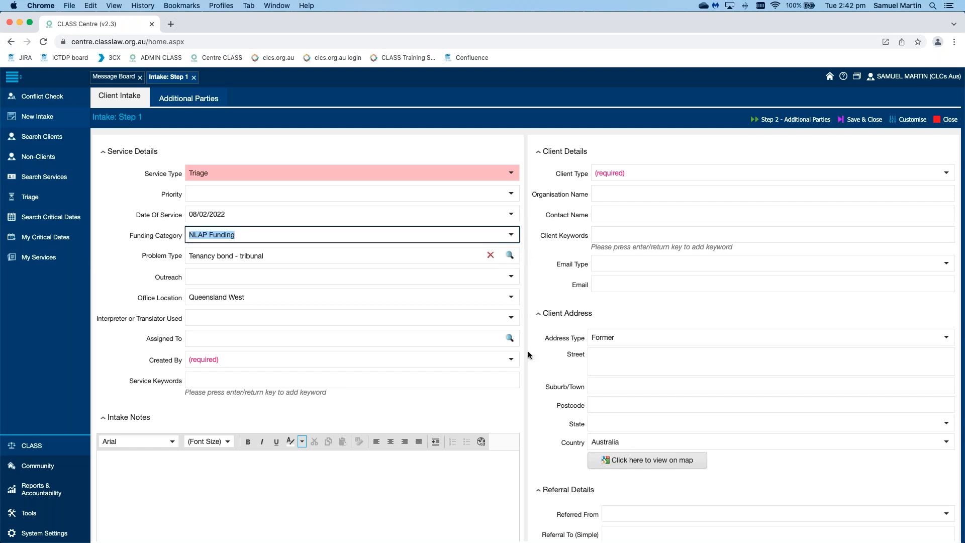
click(511, 359)
text(sauel)
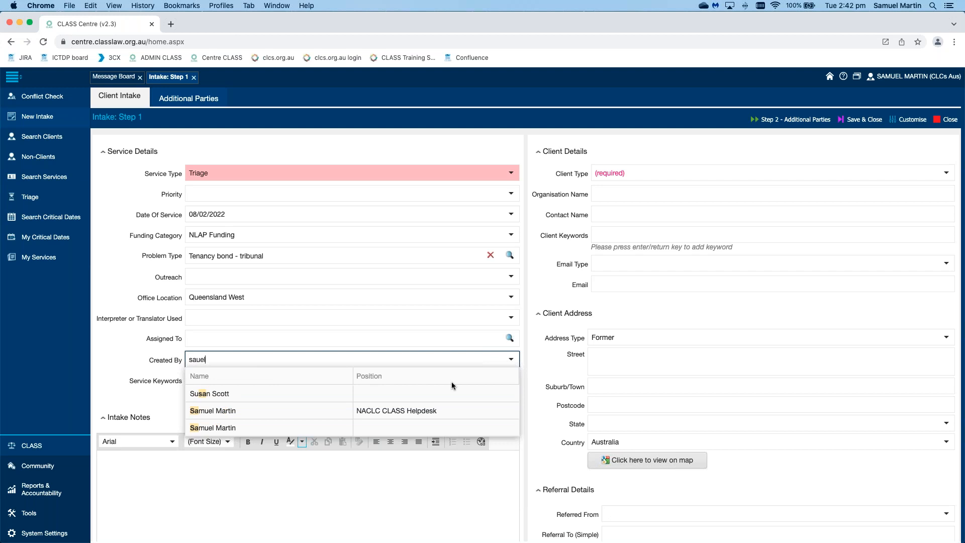
click(341, 417)
click(554, 354)
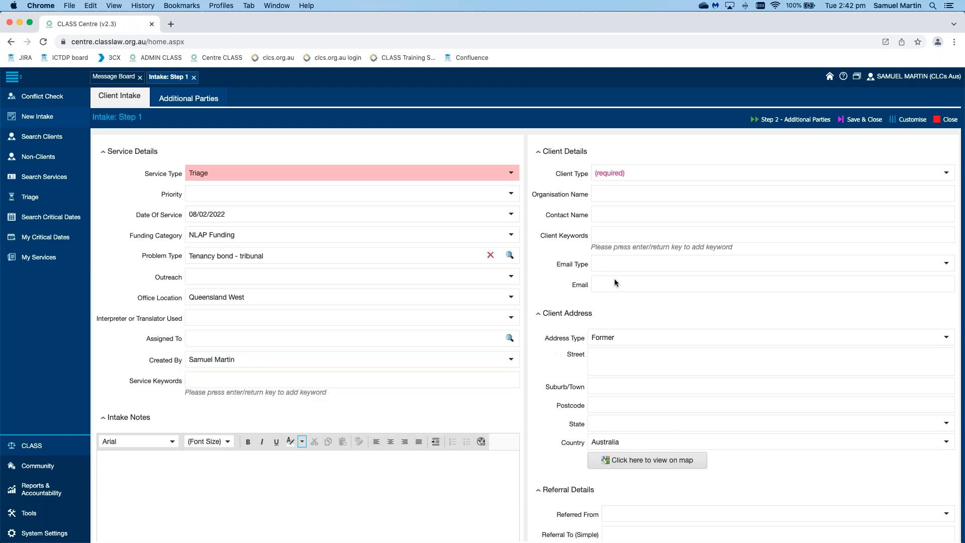
Step: Set the client type to Individual, enter the client's first and last name, and mark the date of birth as Not Stated
click(948, 172)
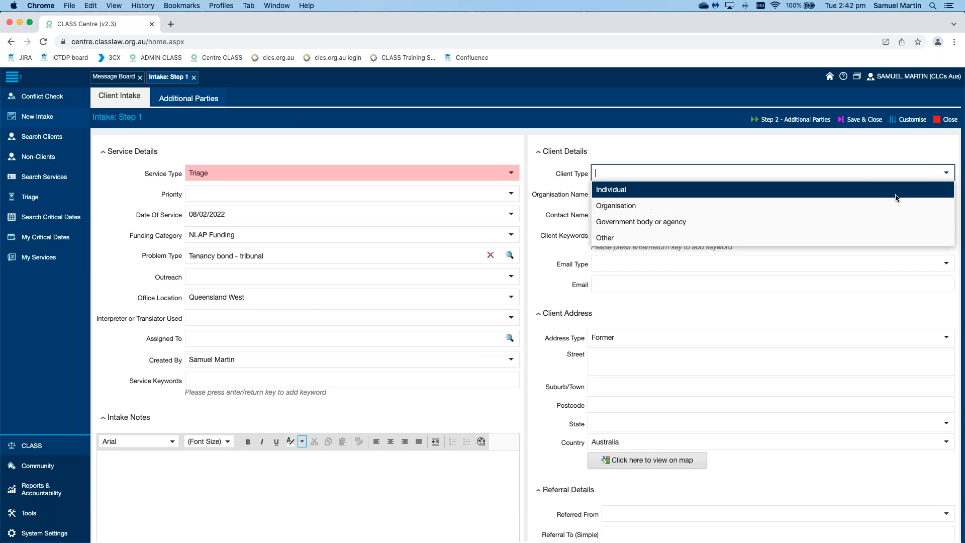
click(834, 189)
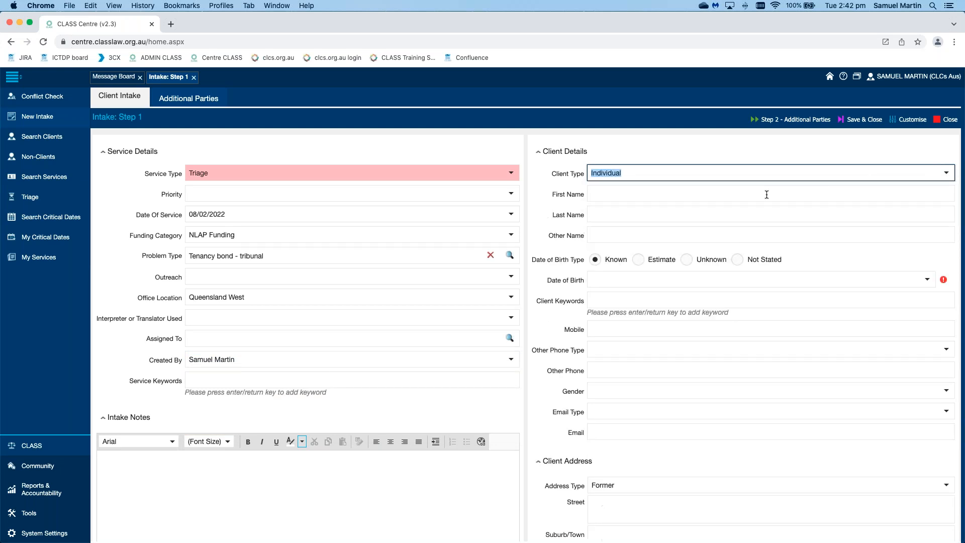
click(767, 195)
text(Demoing)
key(Tab)
text(Triage)
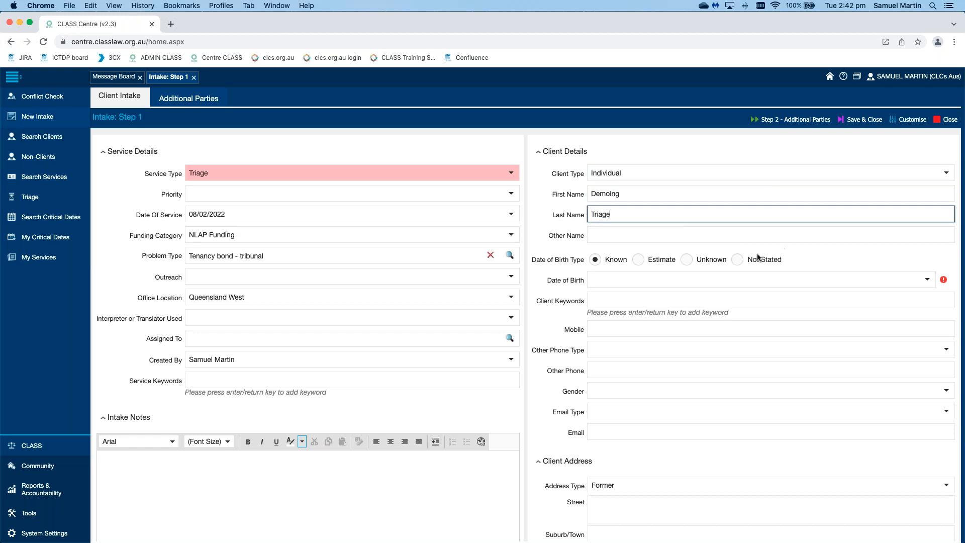
click(737, 259)
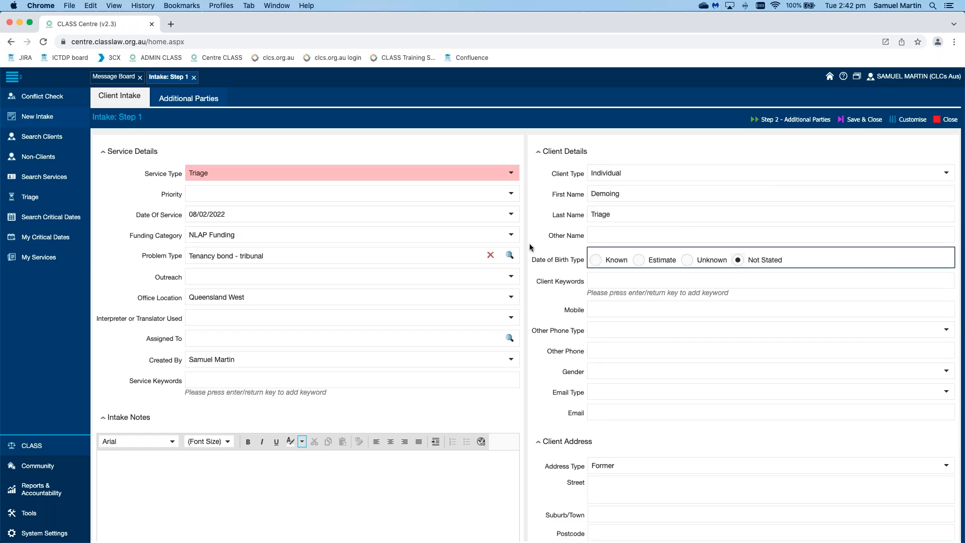
click(530, 248)
scroll(533, 248, down, 4)
scroll(533, 248, up, 4)
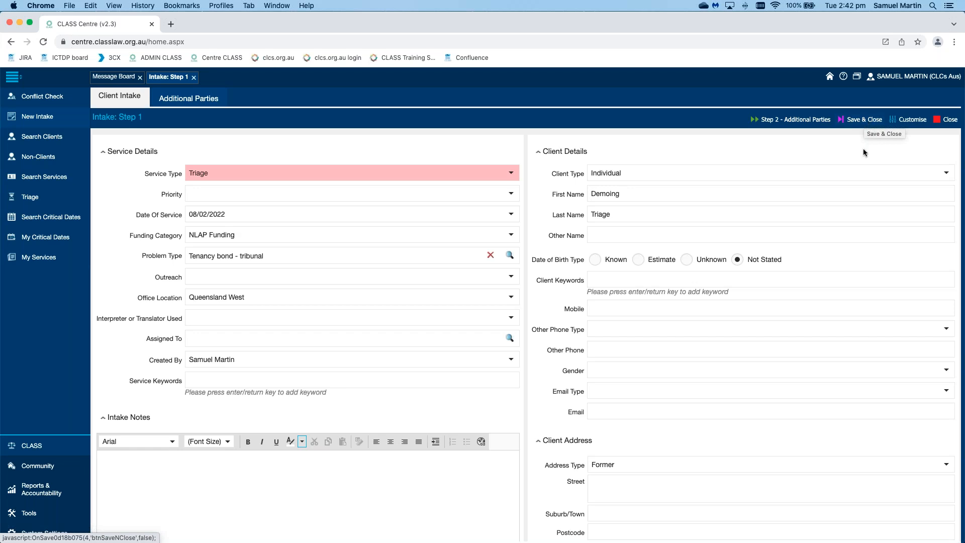
Step: Proceed past the additional parties without adding any, run the conflict search for the client, and save the triage service
click(794, 120)
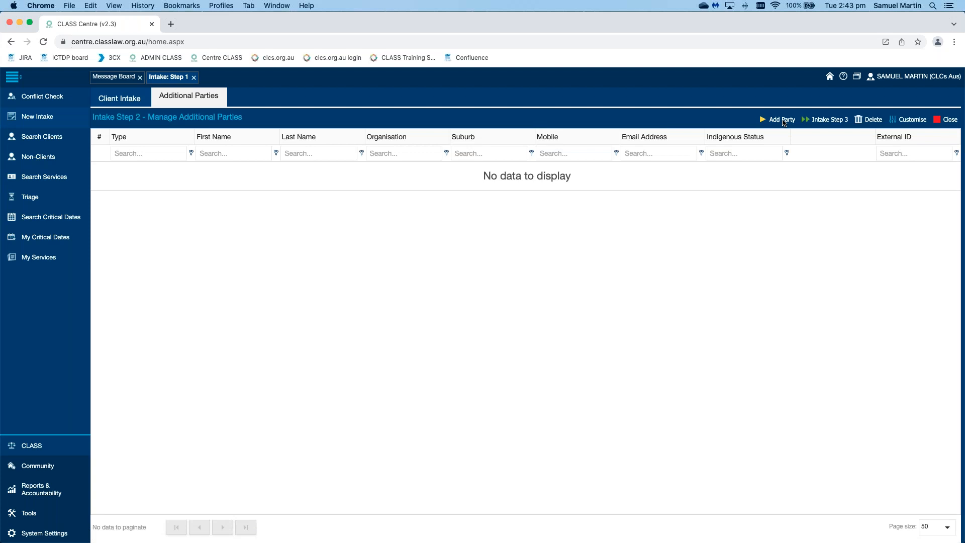
click(829, 122)
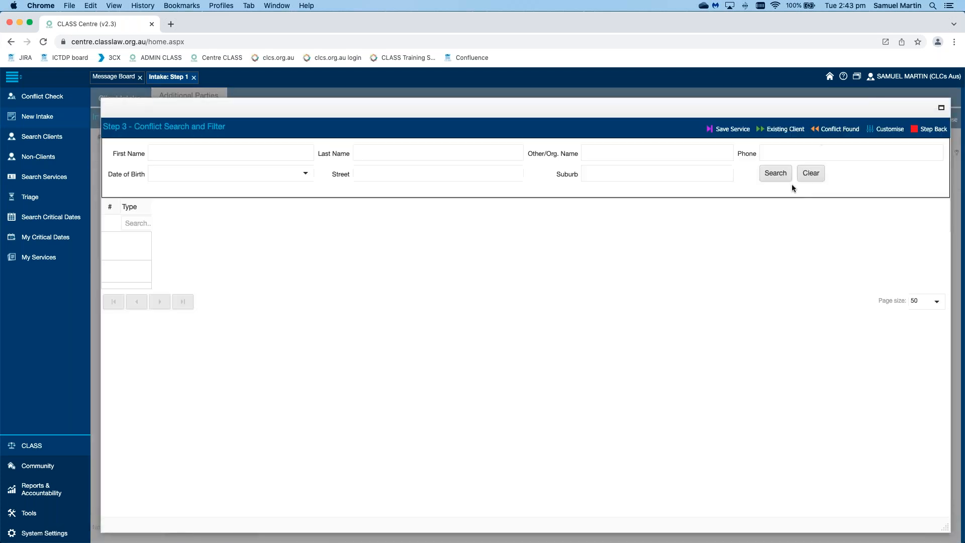
click(779, 176)
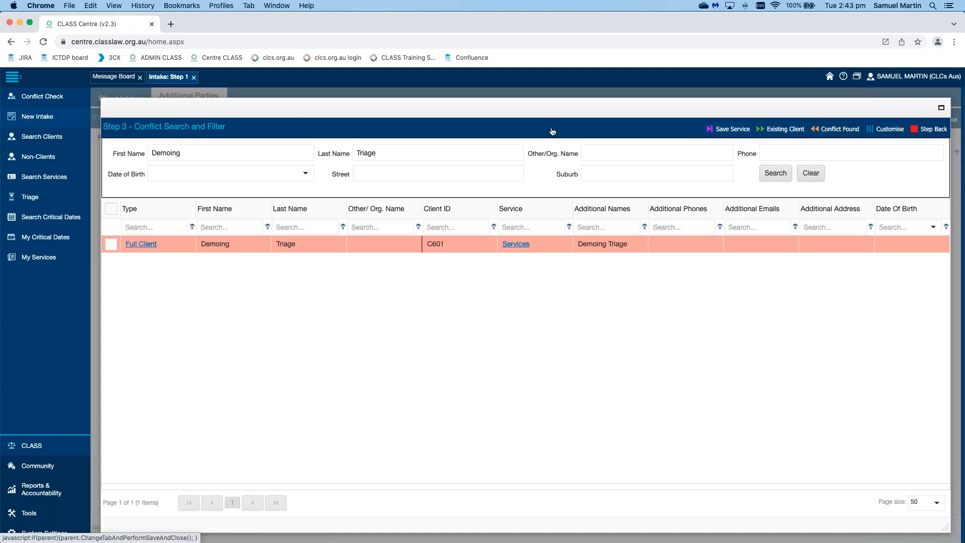
click(730, 131)
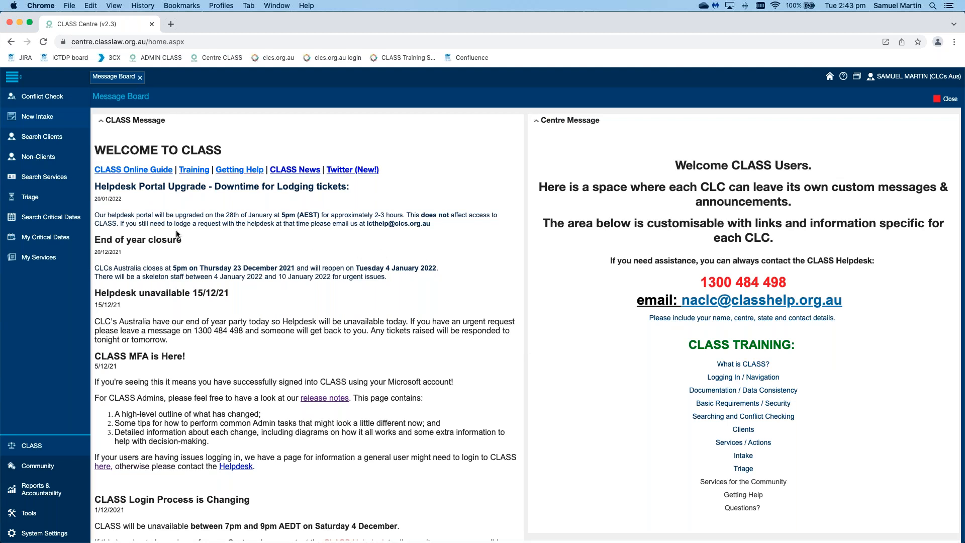
Step: Open the newly saved service from the Triage list and review its fields, including the required ones
click(44, 200)
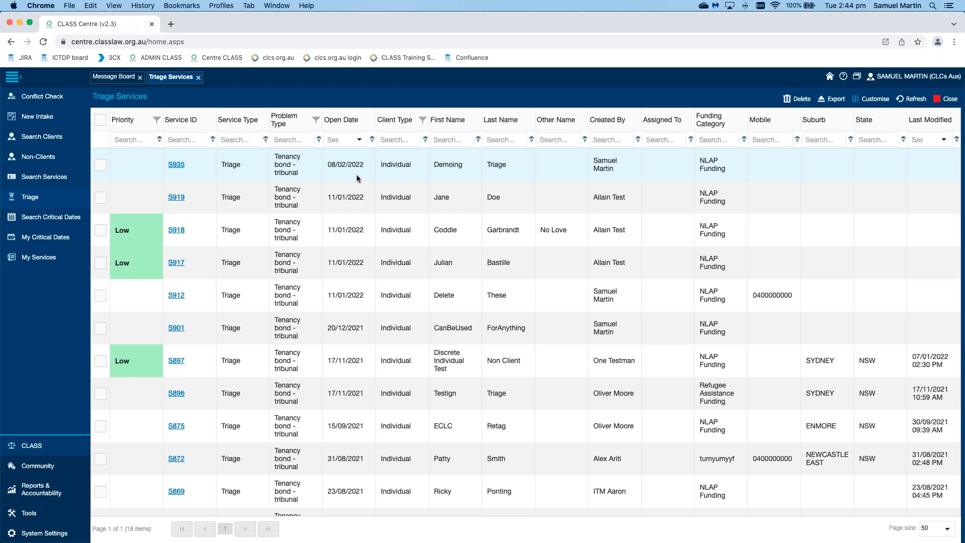
click(177, 165)
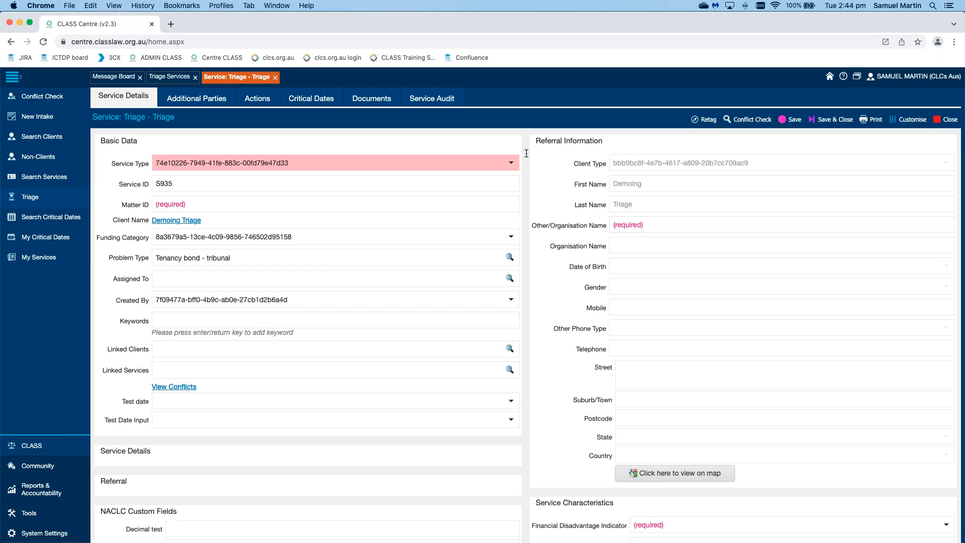
scroll(527, 153, down, 4)
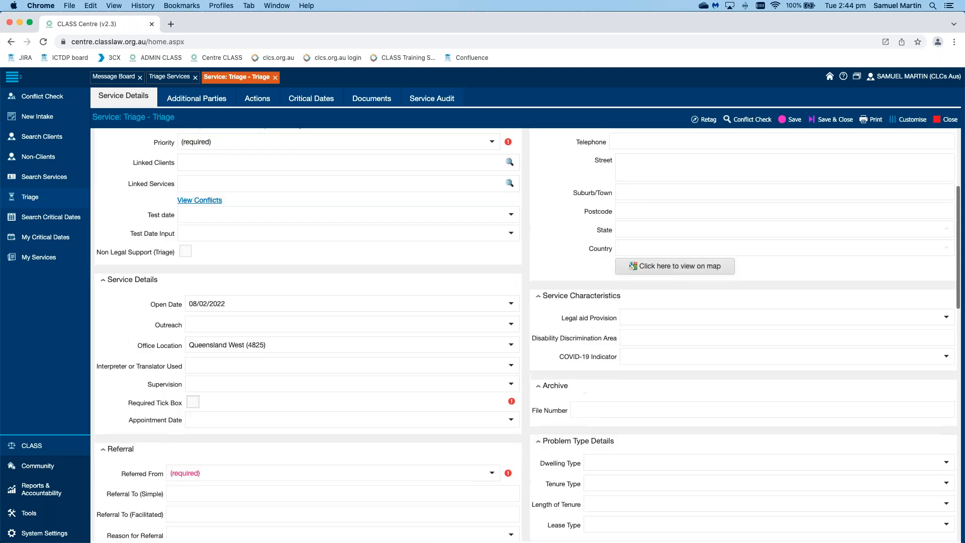
scroll(529, 198, up, 4)
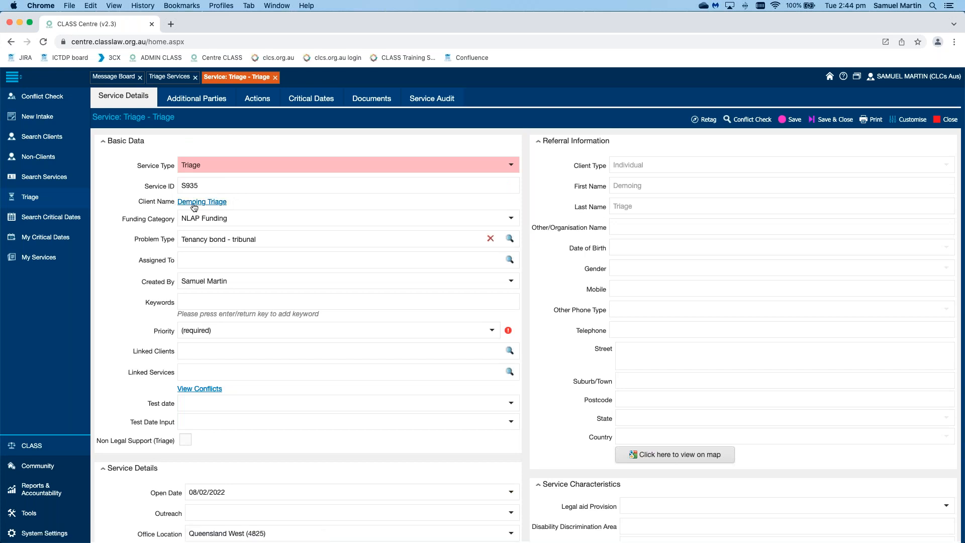
Step: Open the client record linked to the triage service and review its basic, personal and contact details
click(215, 202)
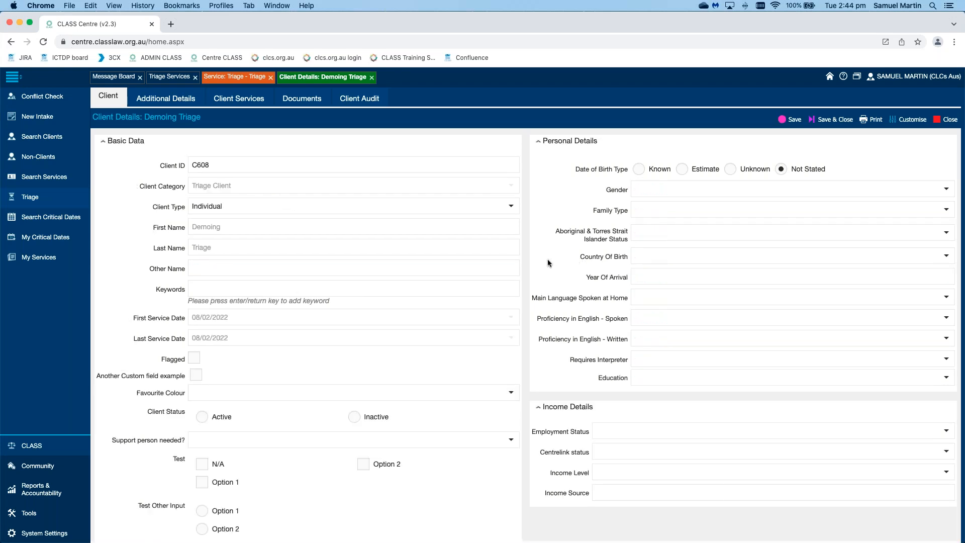
scroll(547, 260, down, 5)
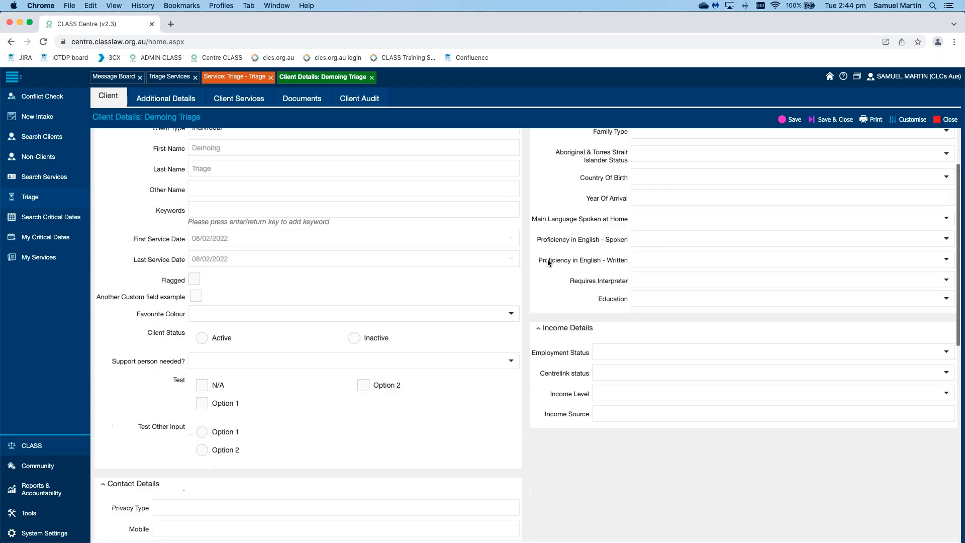
scroll(548, 262, up, 5)
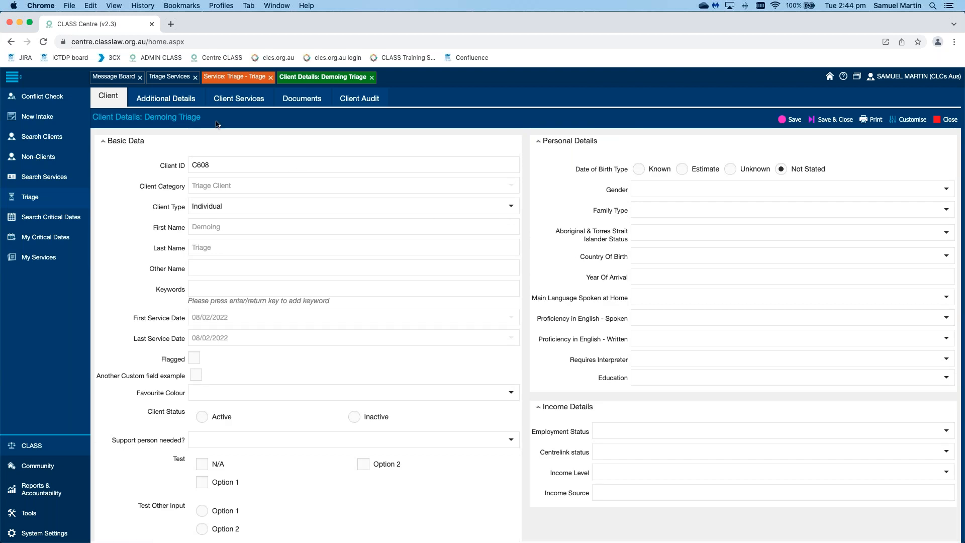
Step: Return to the Triage Services list and review the listed services, including their priorities and creators
click(172, 79)
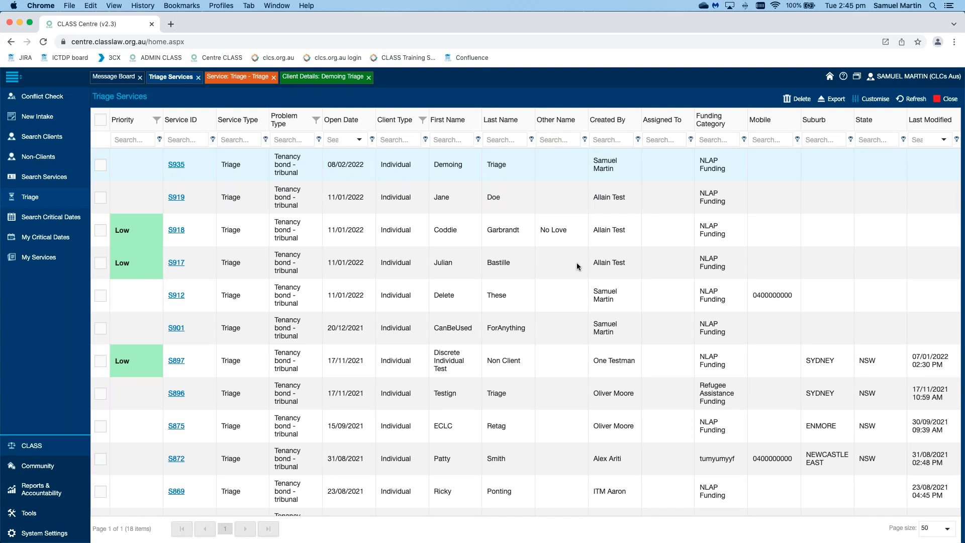
scroll(577, 262, down, 5)
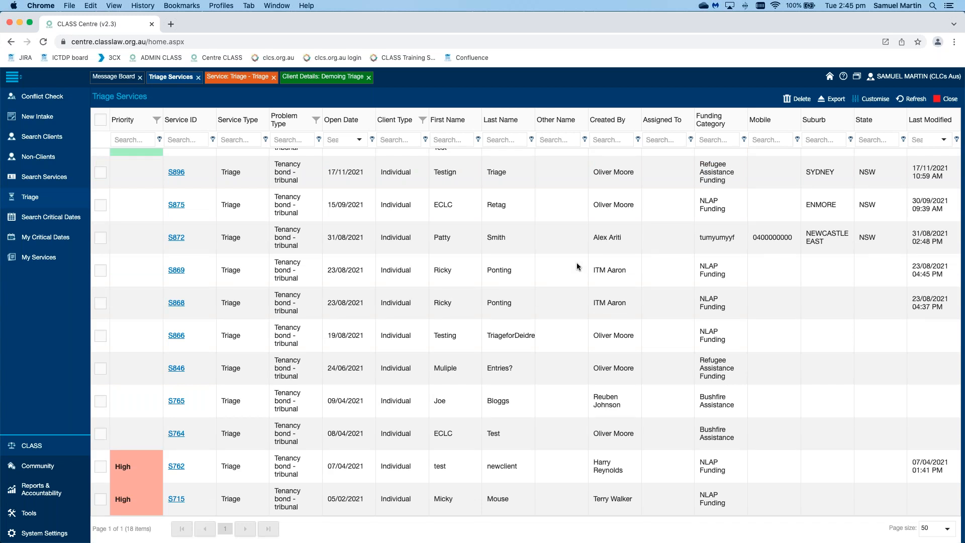
scroll(569, 270, up, 3)
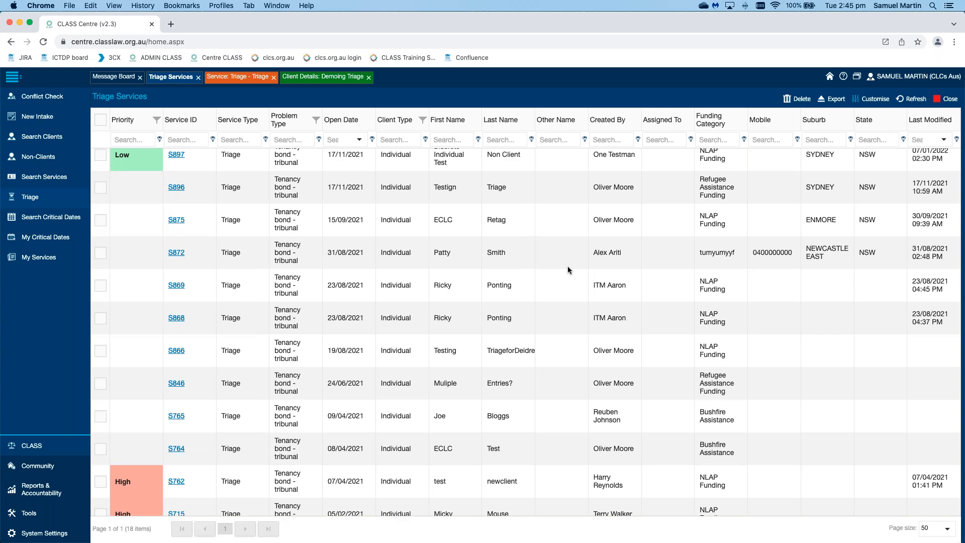
scroll(557, 267, up, 5)
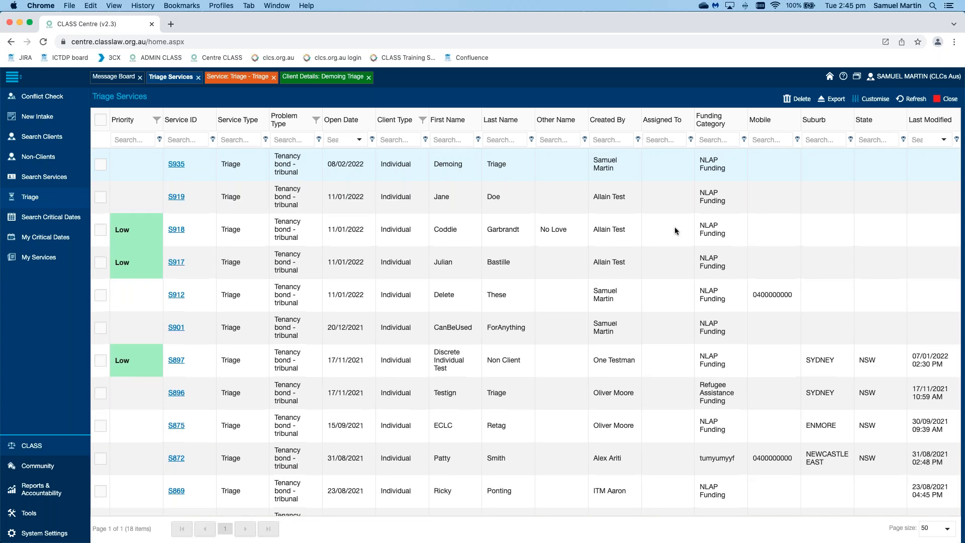
scroll(675, 227, down, 8)
scroll(675, 227, up, 4)
scroll(674, 231, up, 4)
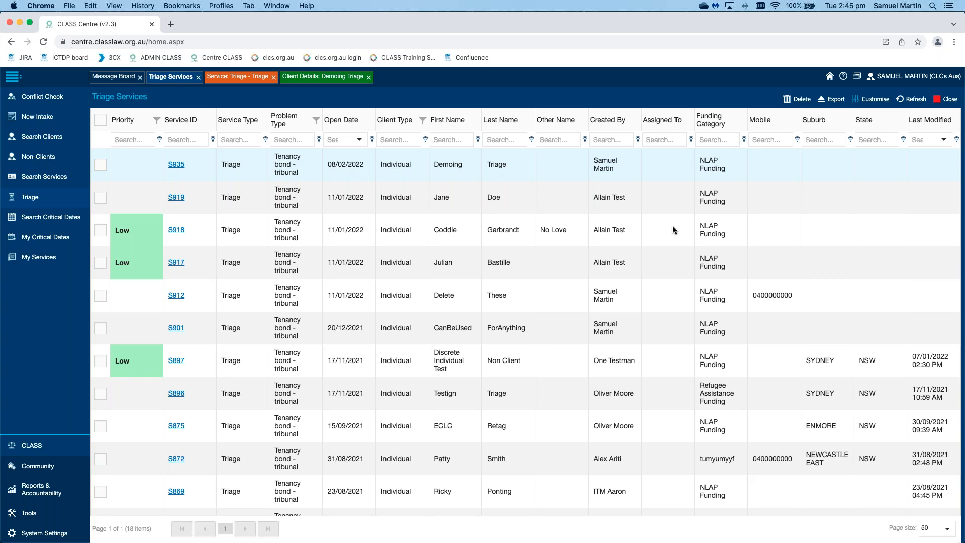
Step: Filter the triage services by Created By, using the staff member's first name
click(672, 139)
click(616, 139)
text(samuel)
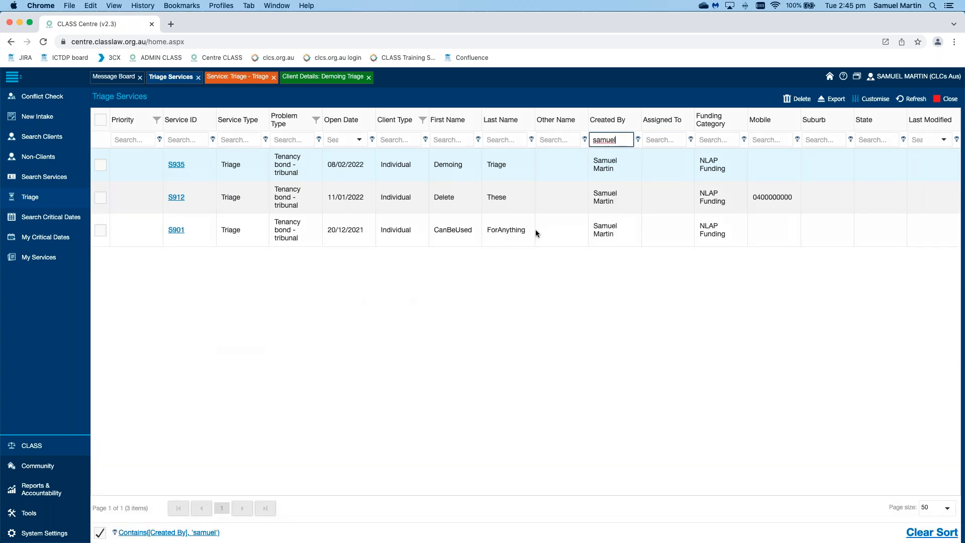
click(510, 335)
Step: Open triage service S935, change its Service Type to Legal Advice, and try to save it
click(176, 165)
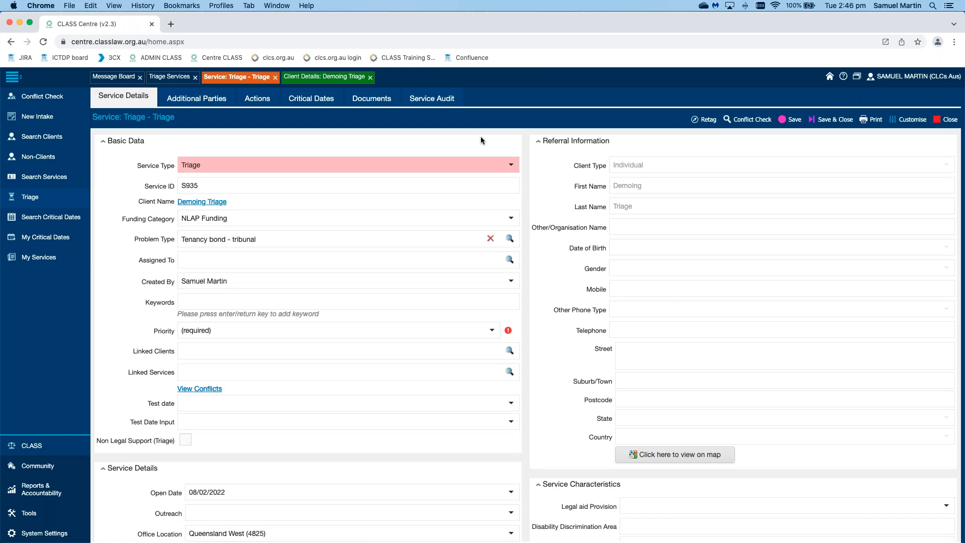
click(511, 165)
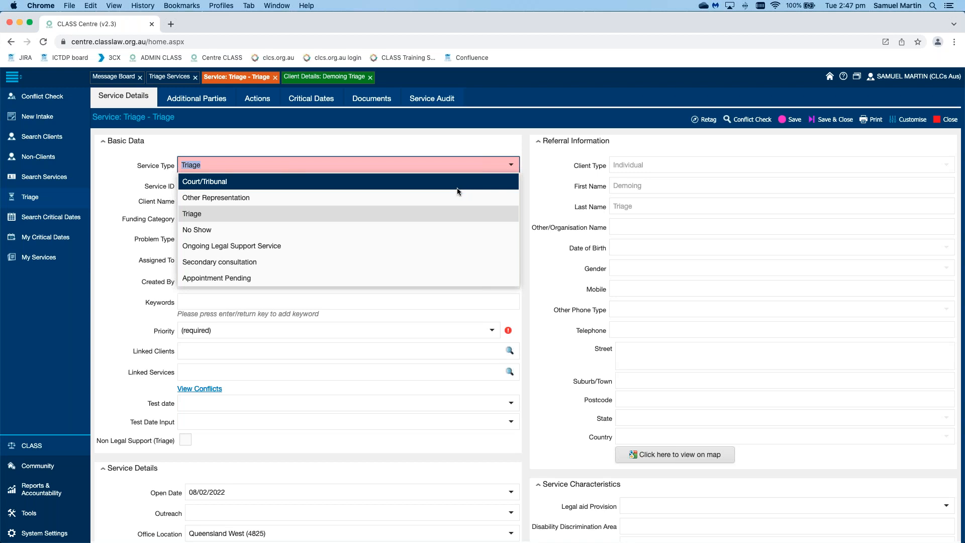
scroll(457, 189, up, 5)
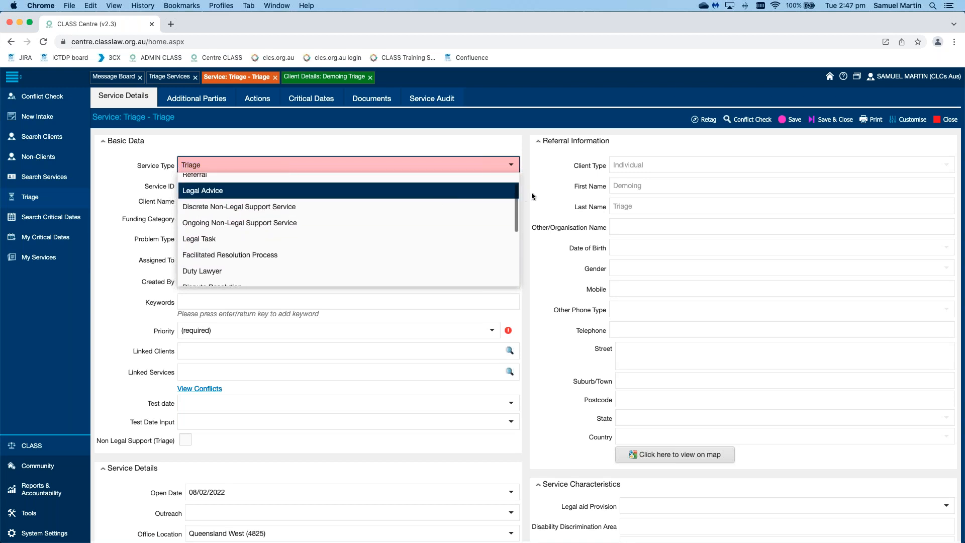
click(292, 191)
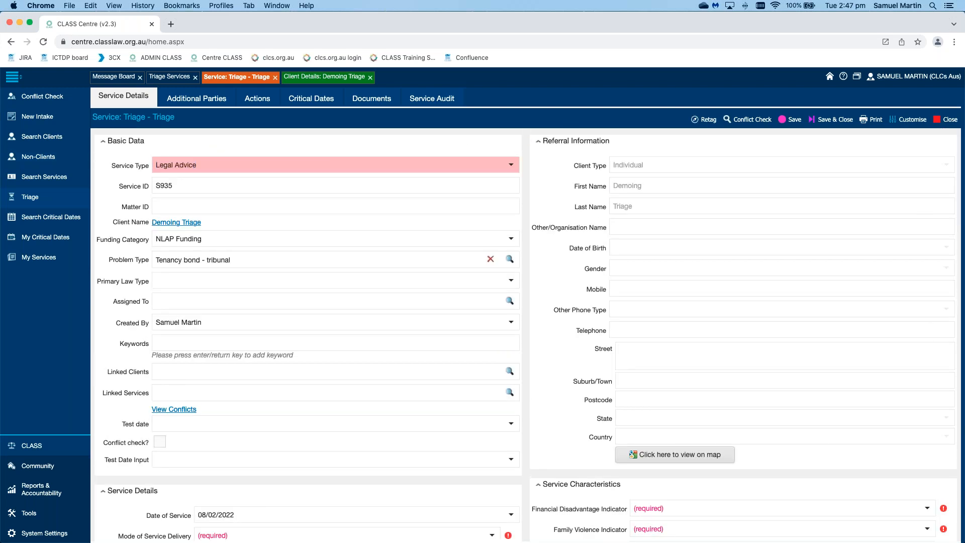
click(791, 122)
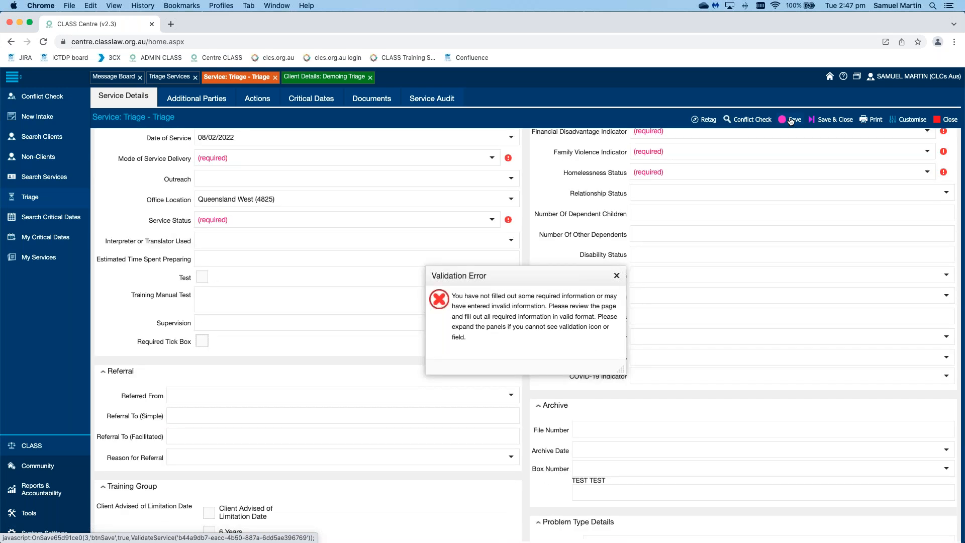
click(617, 276)
Step: Set Financial Disadvantage Indicator to "Yes, other - See Notes", Family Violence Indicator to Unknown, and Homelessness Status to At Risk of
scroll(948, 151, up, 3)
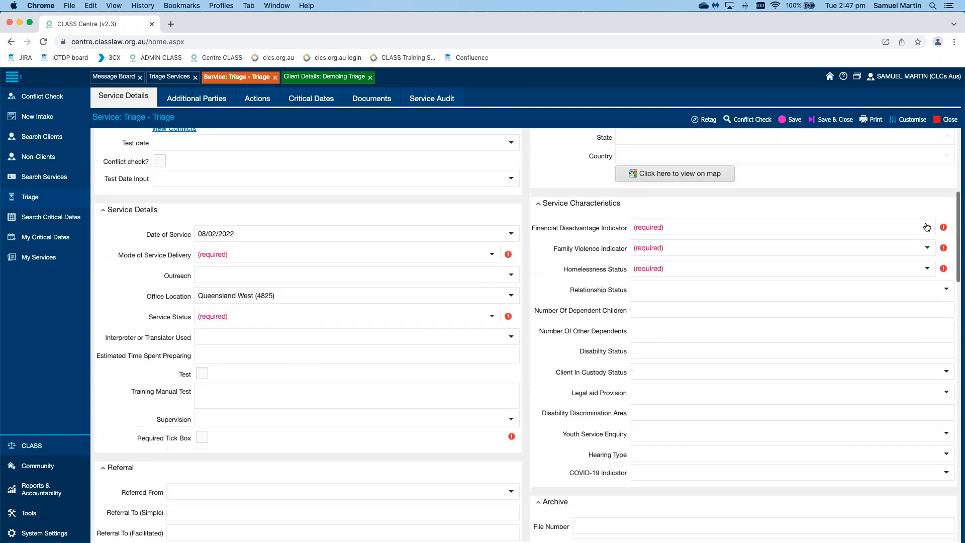
click(927, 228)
click(836, 302)
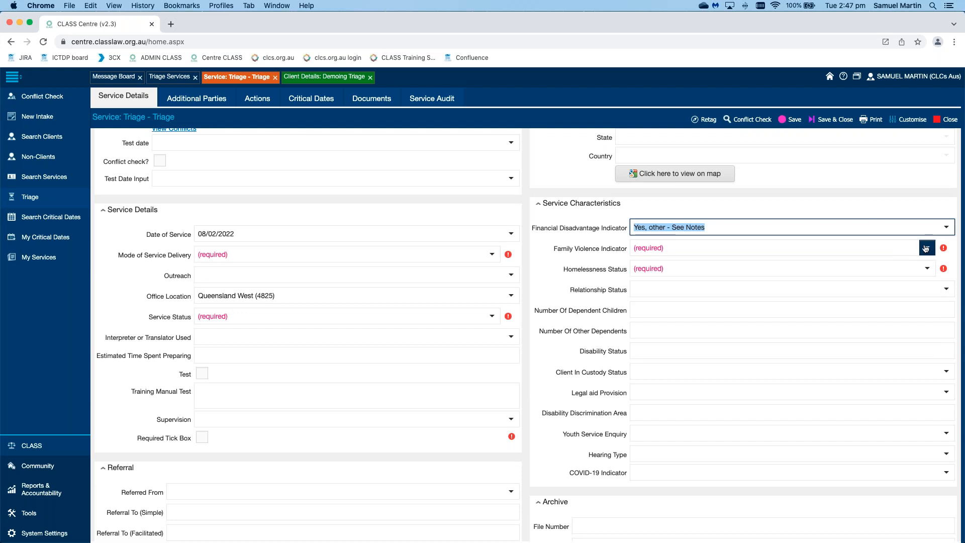
click(927, 248)
click(852, 330)
click(928, 268)
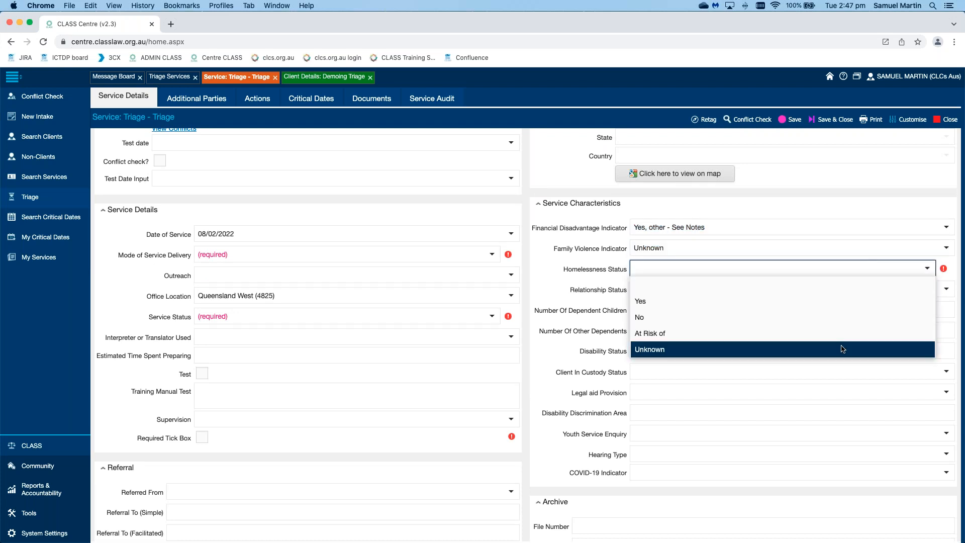
click(834, 336)
Step: Set Mode of Service Delivery to Telephone and Service Status to OPEN, and check the Required Tick Box
click(491, 254)
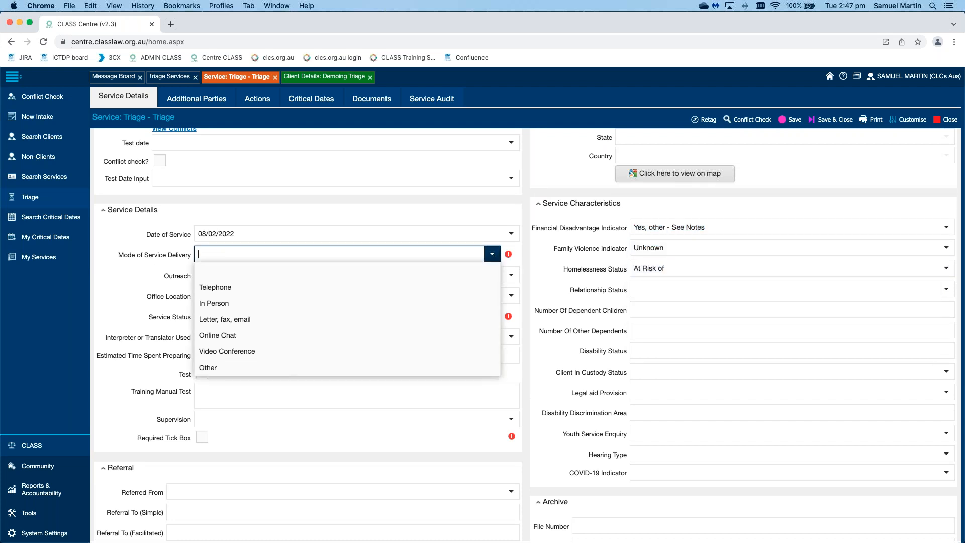
click(491, 286)
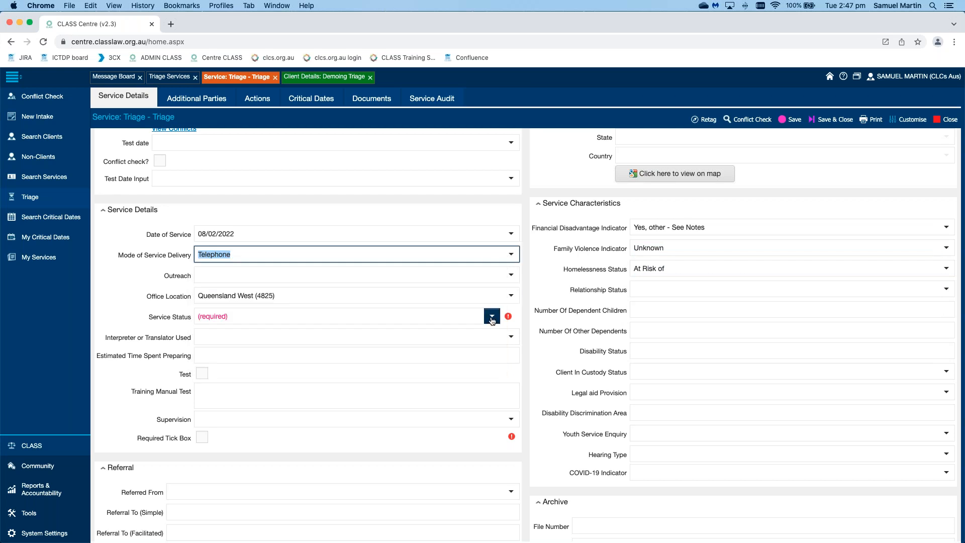
click(492, 316)
click(501, 347)
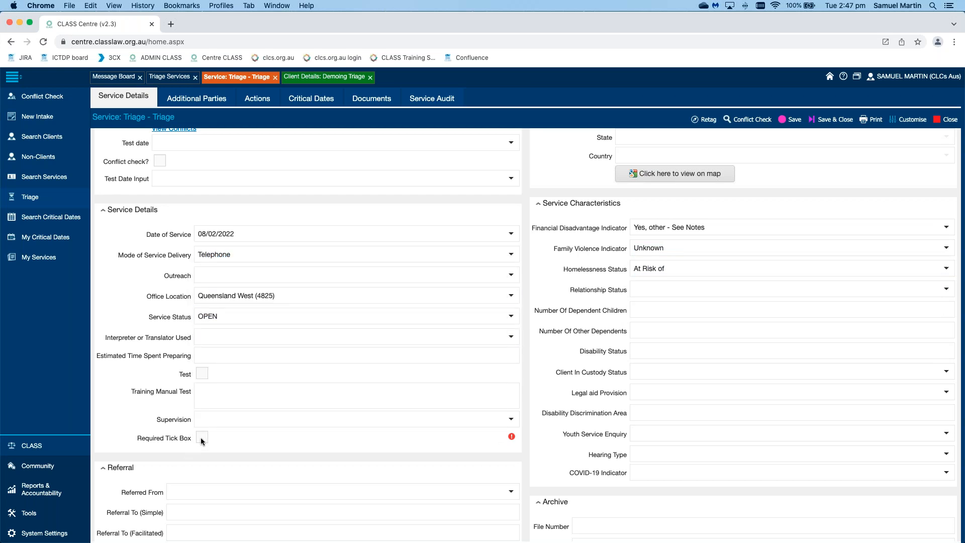
click(245, 429)
Step: Try to save the Legal Advice service before running a conflict check on its client
scroll(530, 367, down, 10)
scroll(532, 372, up, 15)
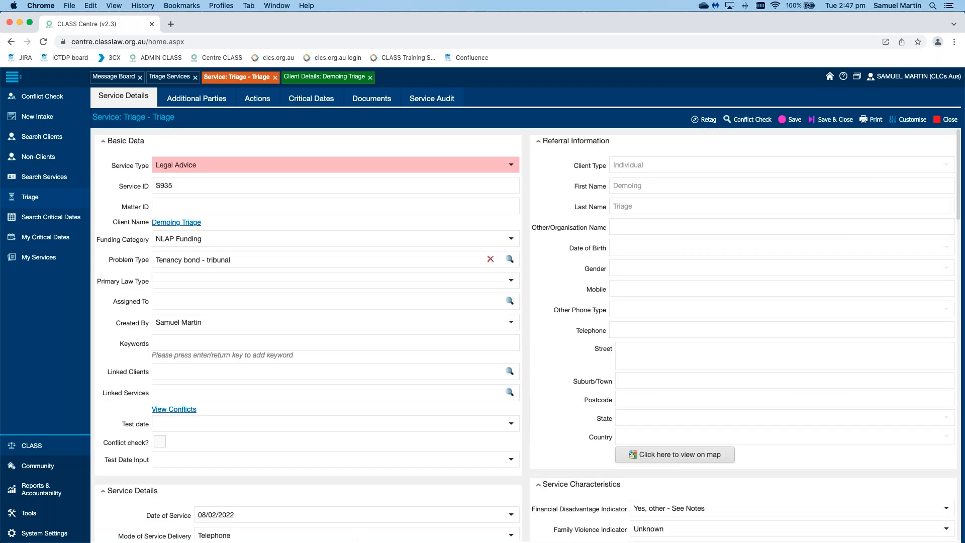
click(789, 120)
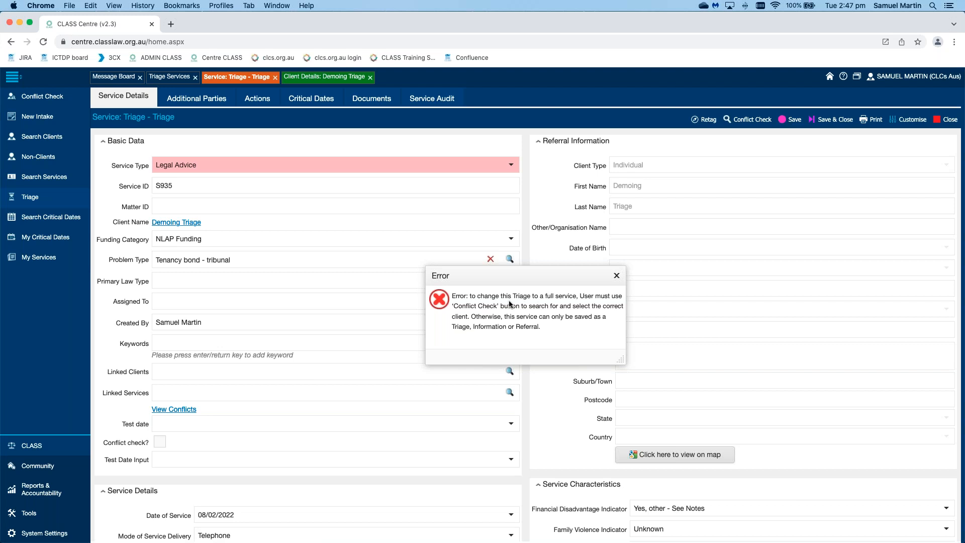
click(617, 276)
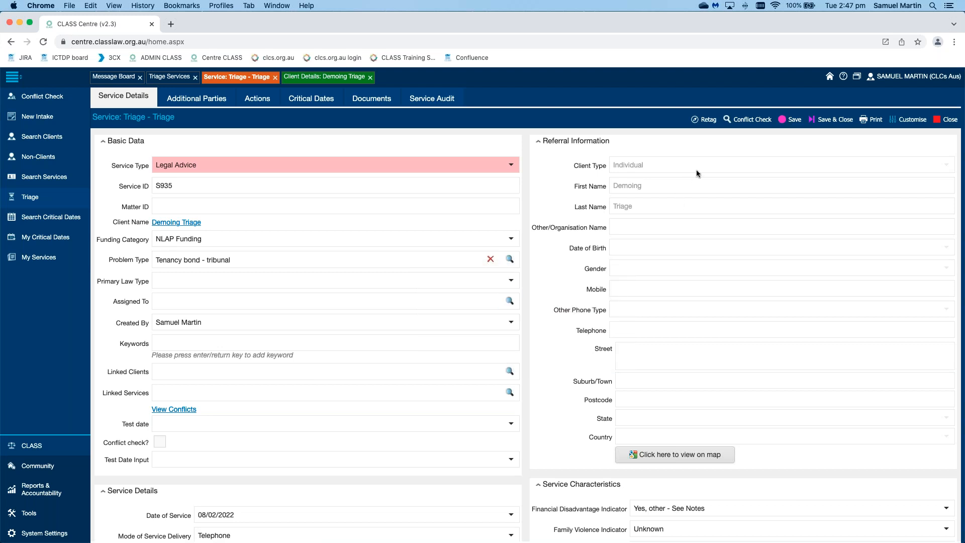
Step: Run the conflict search for the triage client and proceed as a new client, saving the service as Legal Advice
click(753, 119)
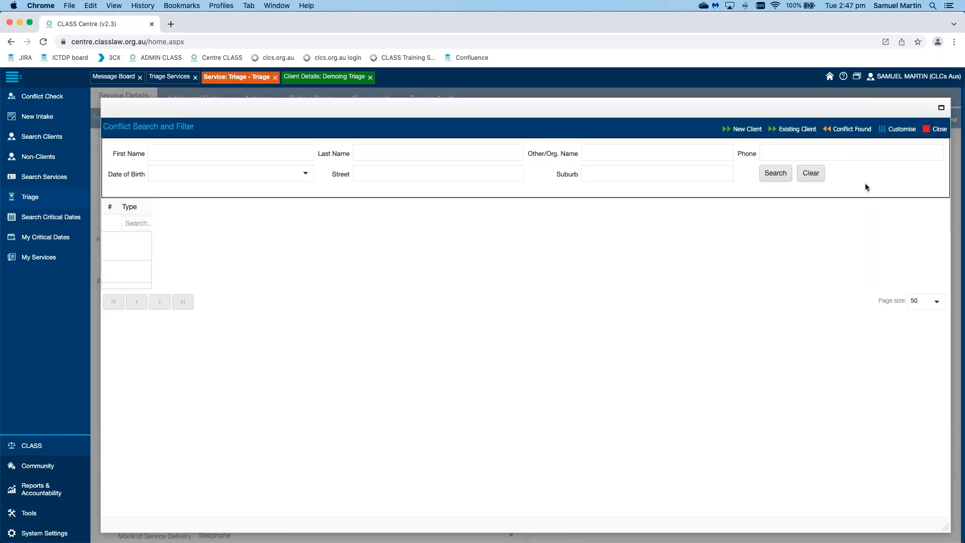
click(768, 177)
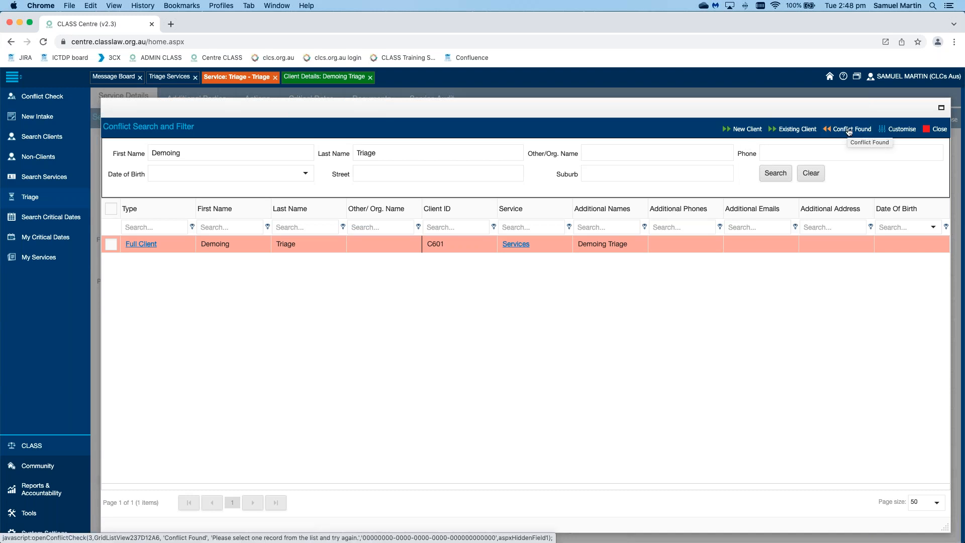
click(730, 131)
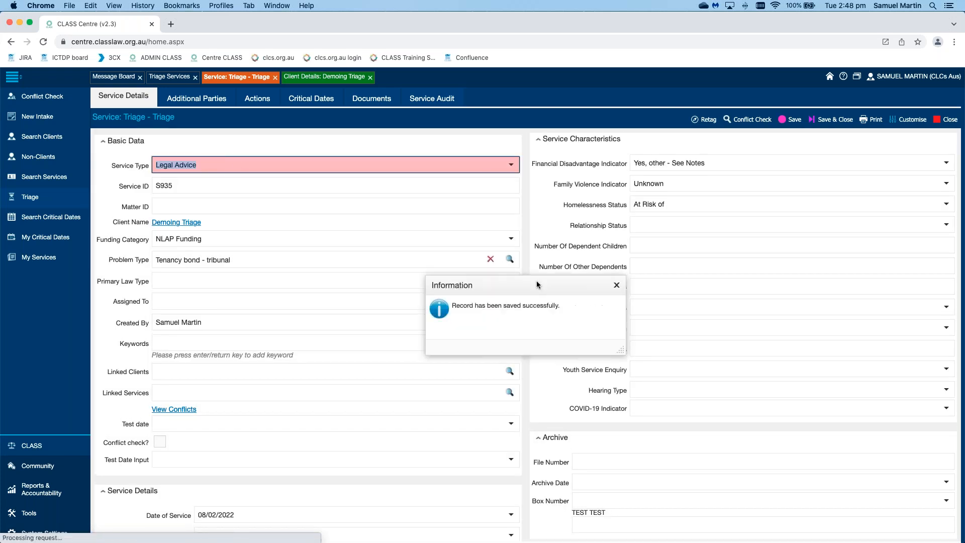
click(617, 285)
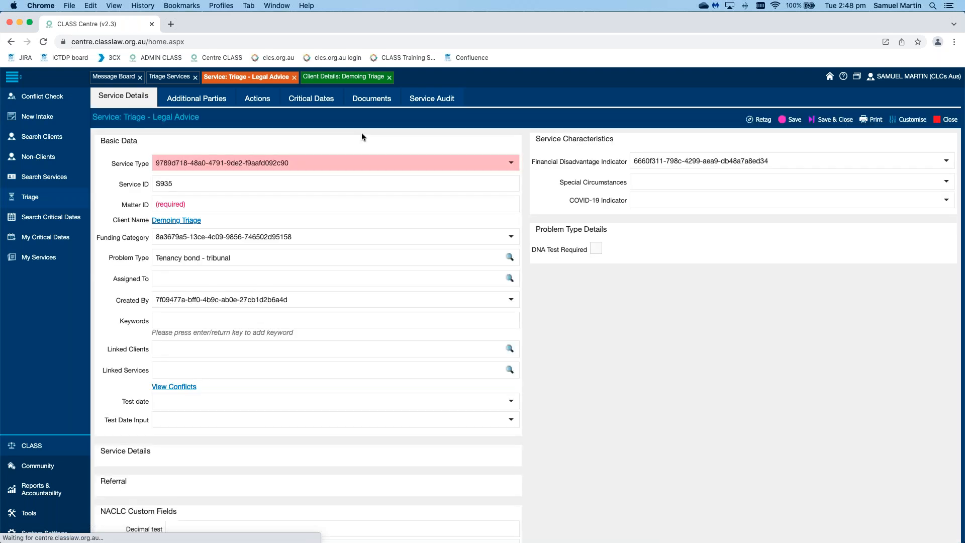
Step: Close the converted service and its client record, returning to the filtered Triage Services list
click(294, 78)
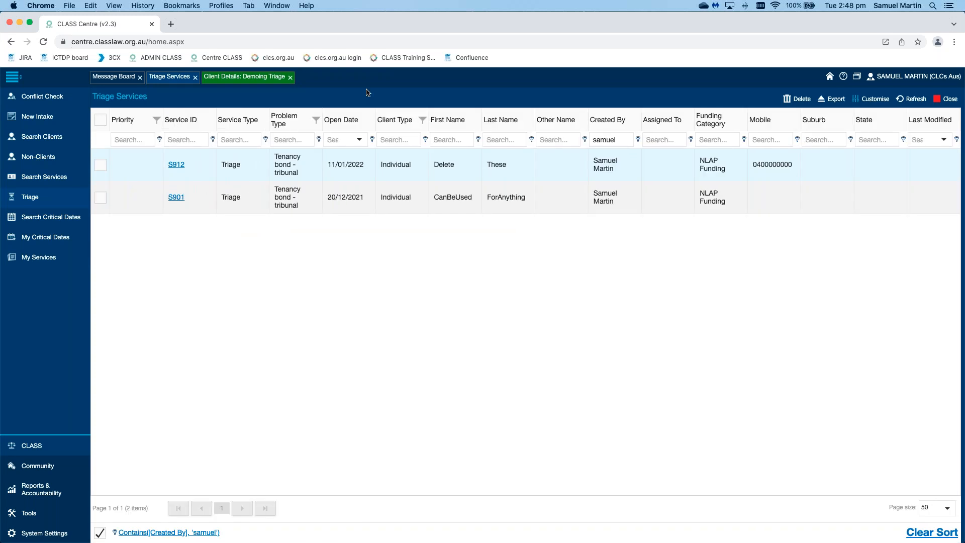
click(291, 77)
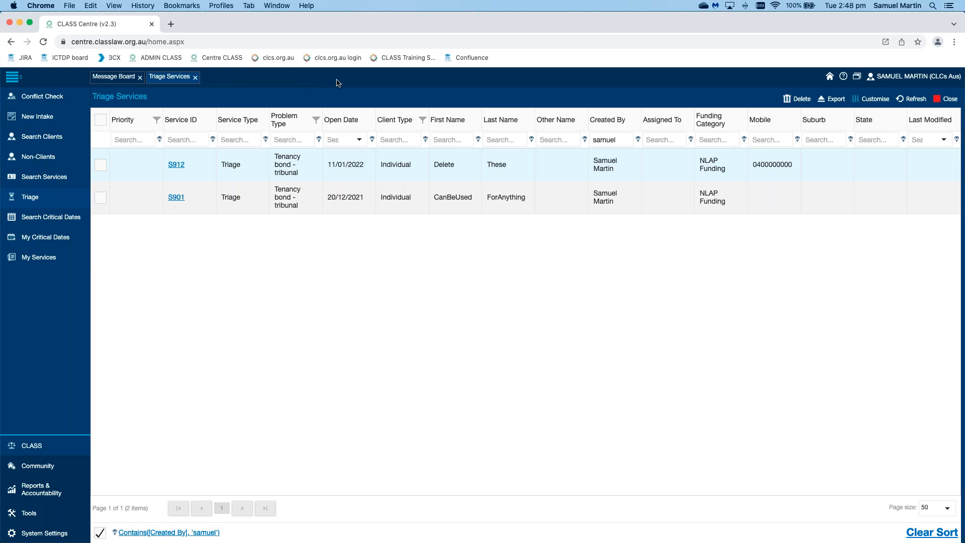
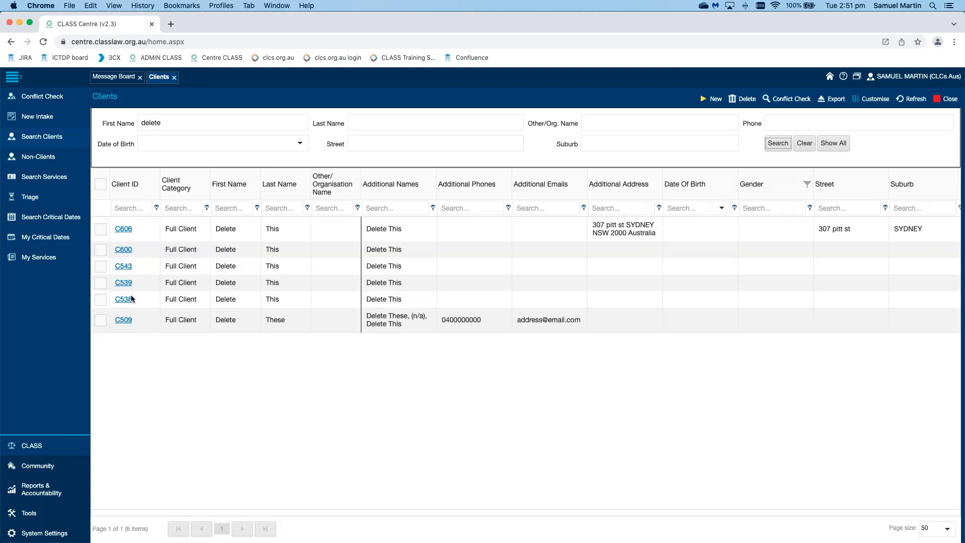
Step: Open the last client in the search results and set Aboriginal & Torres Strait Islander Status to Unknown (Not stated / inadequately described)
click(124, 300)
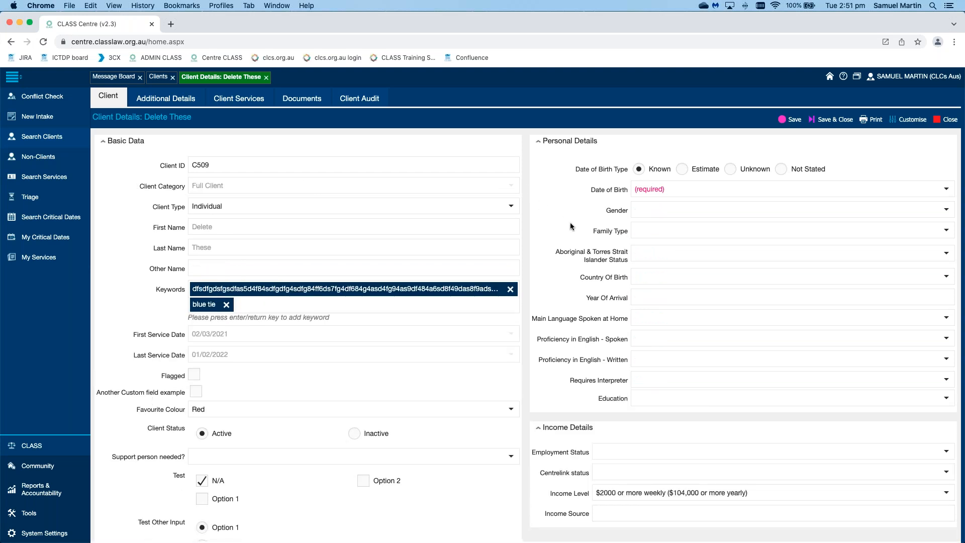
drag(555, 251, 625, 262)
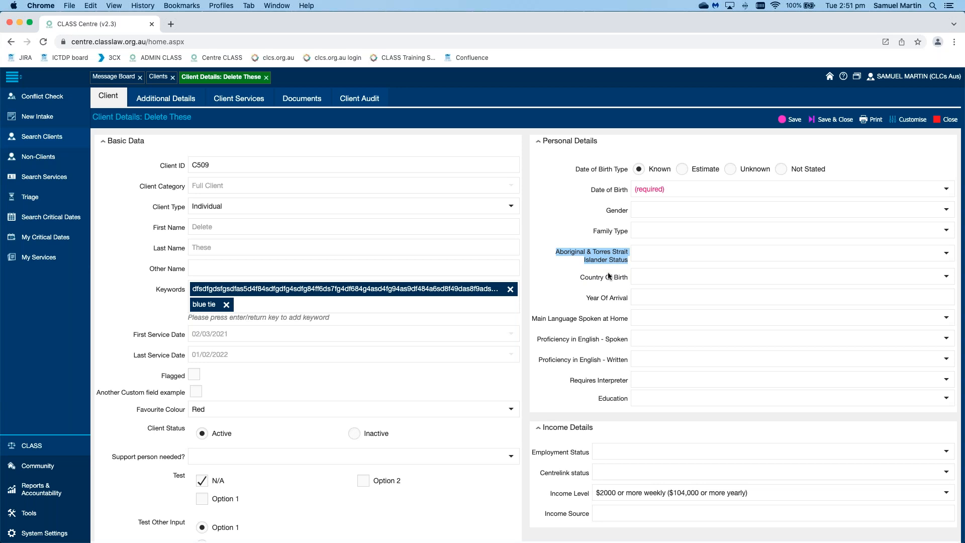
click(608, 272)
click(559, 266)
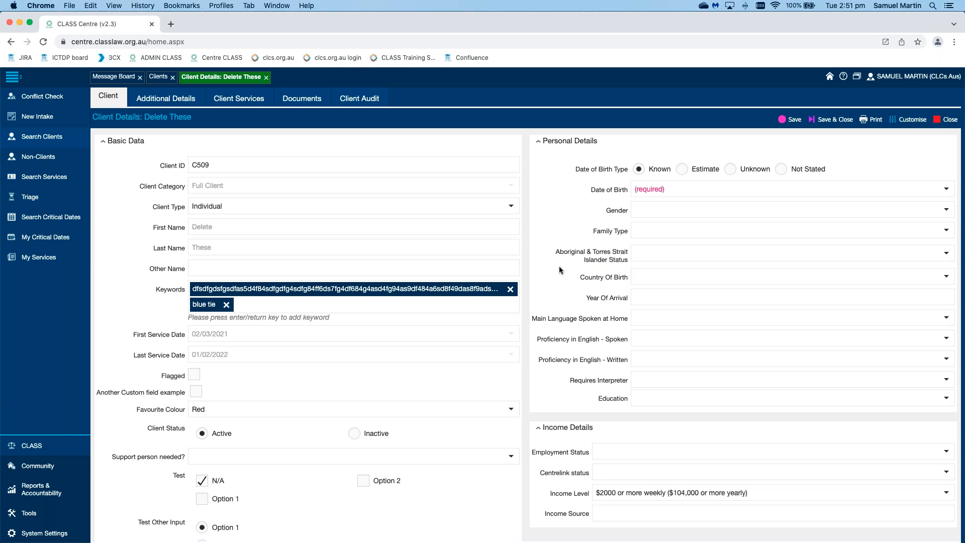
click(948, 255)
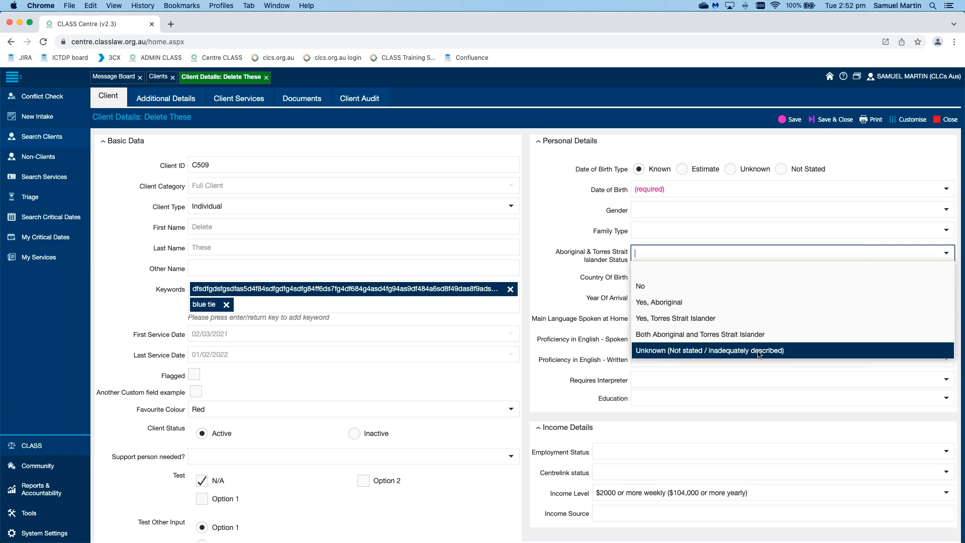
click(828, 350)
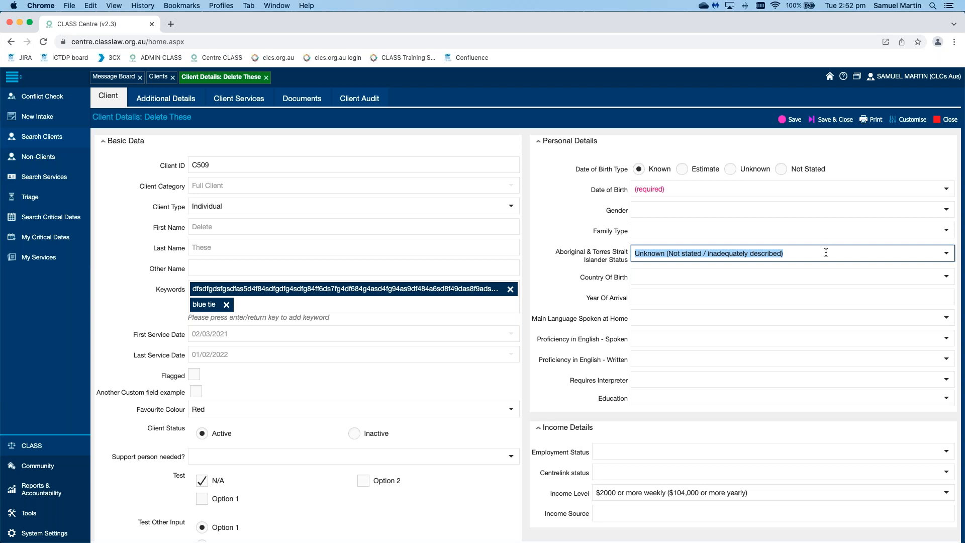
click(548, 260)
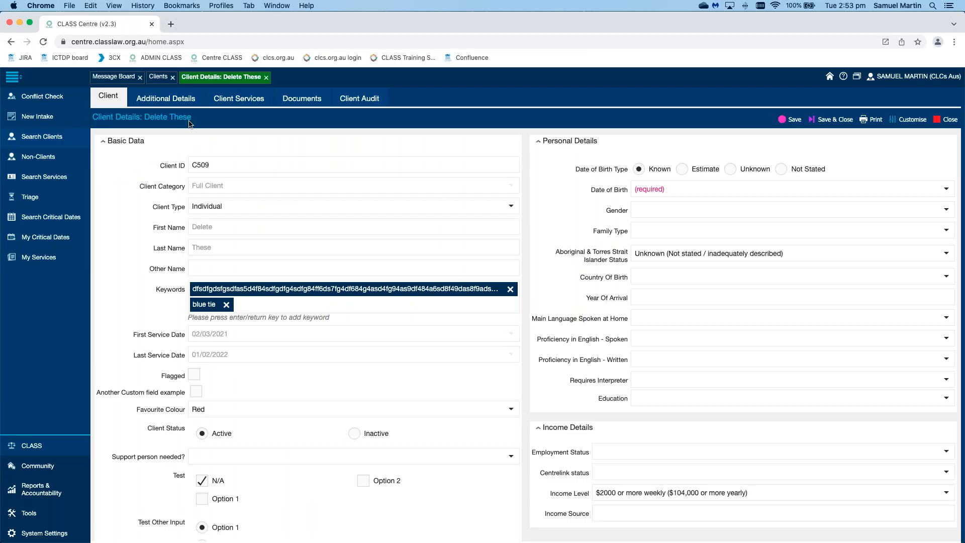
Step: Filter the services by Service ID "s", then open the "Tenancy bond - tribunal" Information service and examine its fields
click(61, 178)
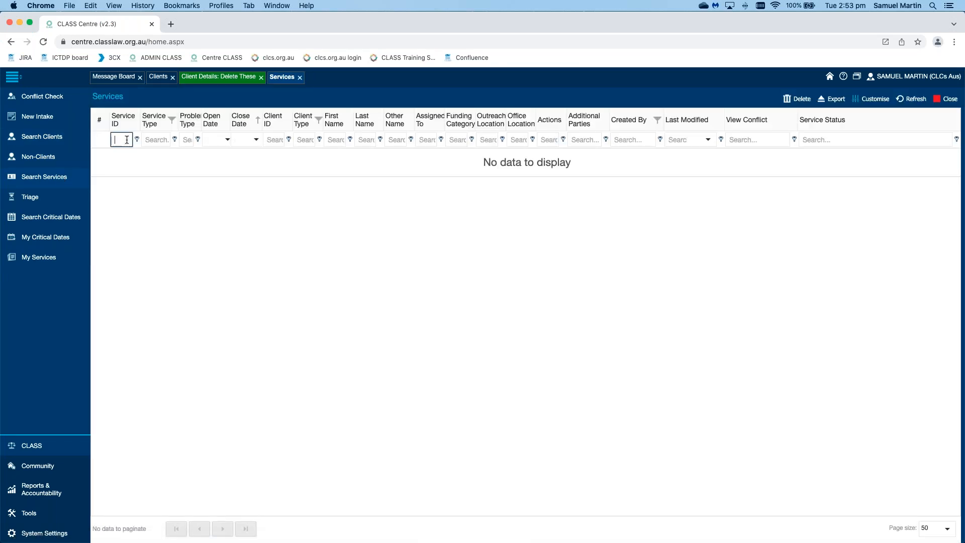
text(s)
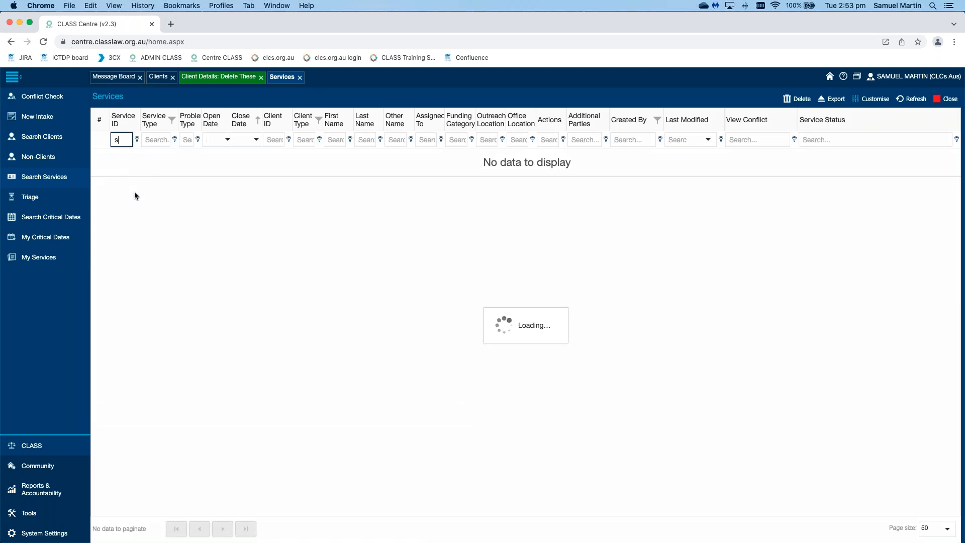
double_click(395, 180)
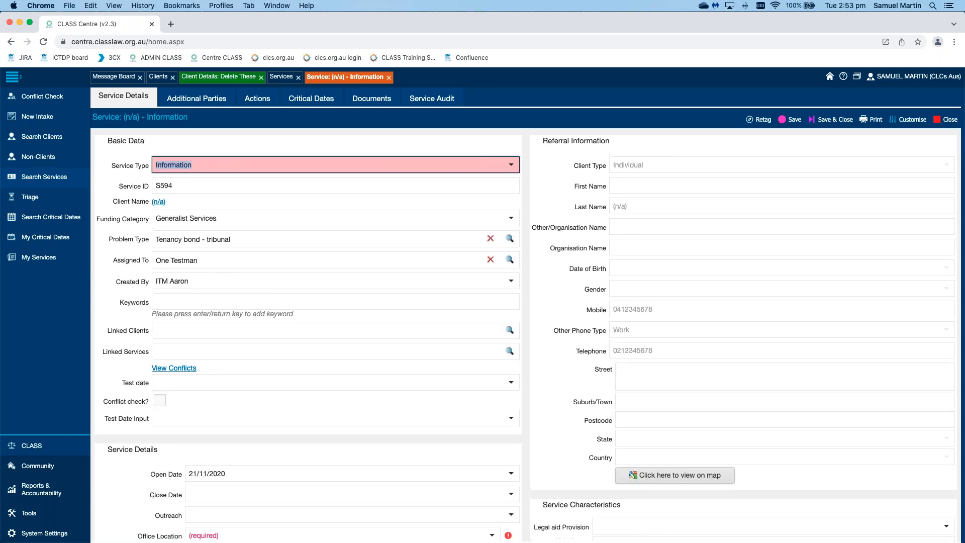
scroll(523, 332, down, 5)
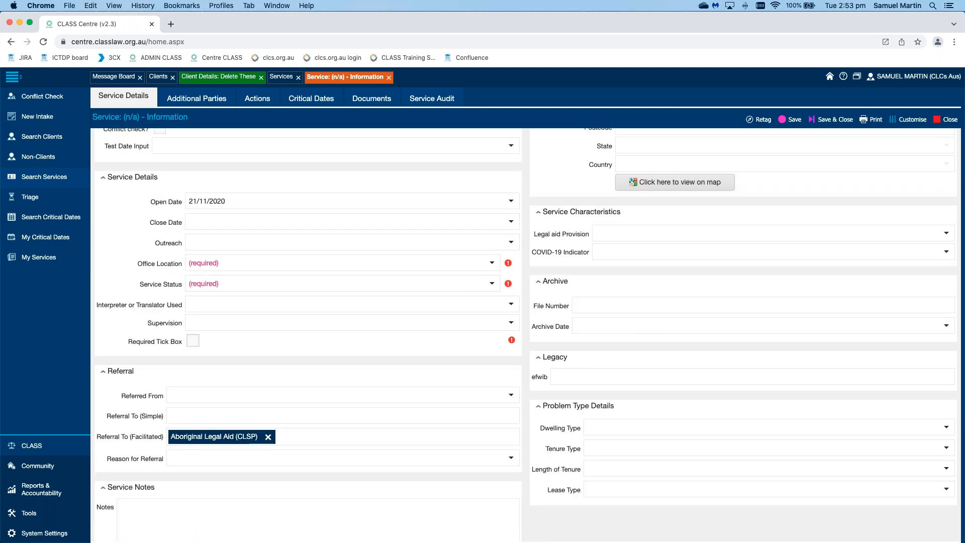
scroll(522, 332, up, 3)
scroll(523, 332, up, 3)
scroll(522, 332, down, 5)
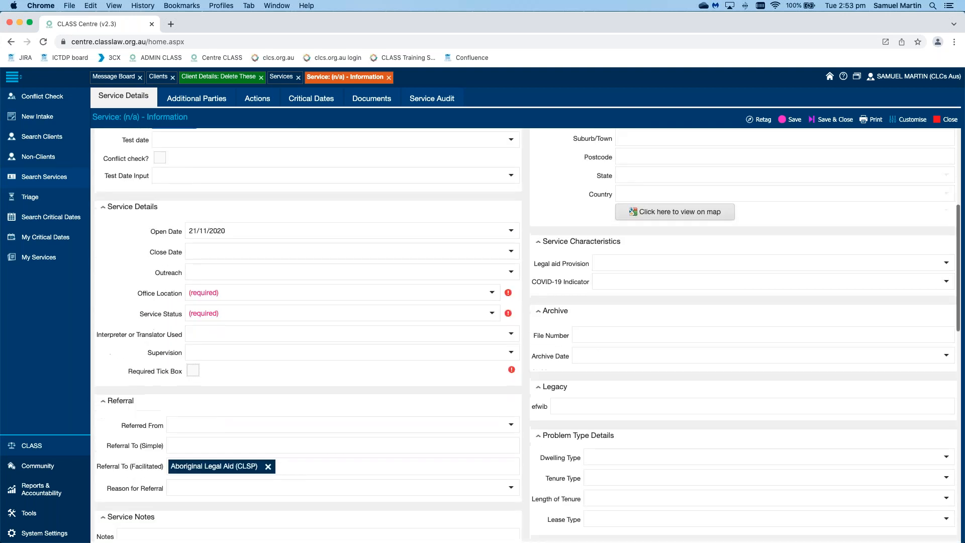
scroll(523, 332, down, 1)
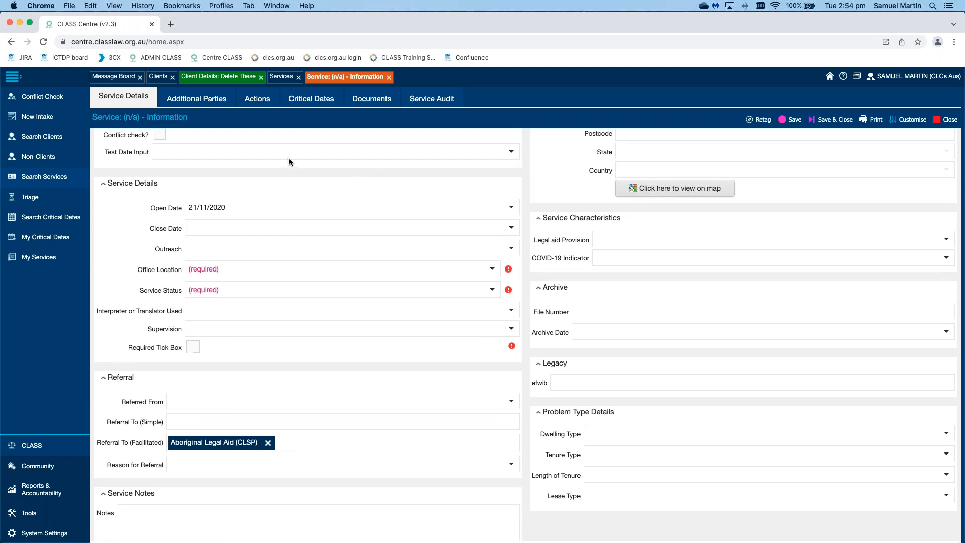
Step: Open the Legal Advice service for child support review of assessment and look through the open client record's fields
click(282, 78)
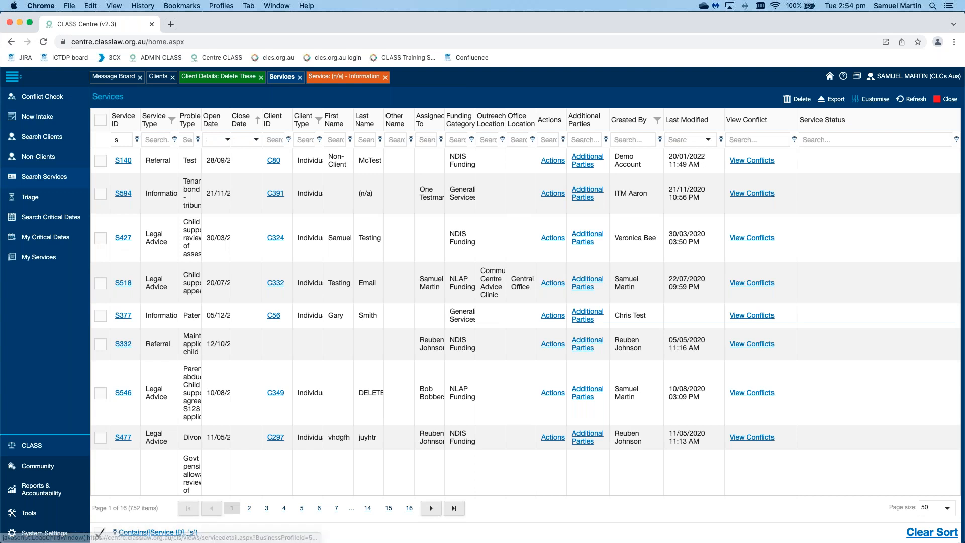
click(124, 238)
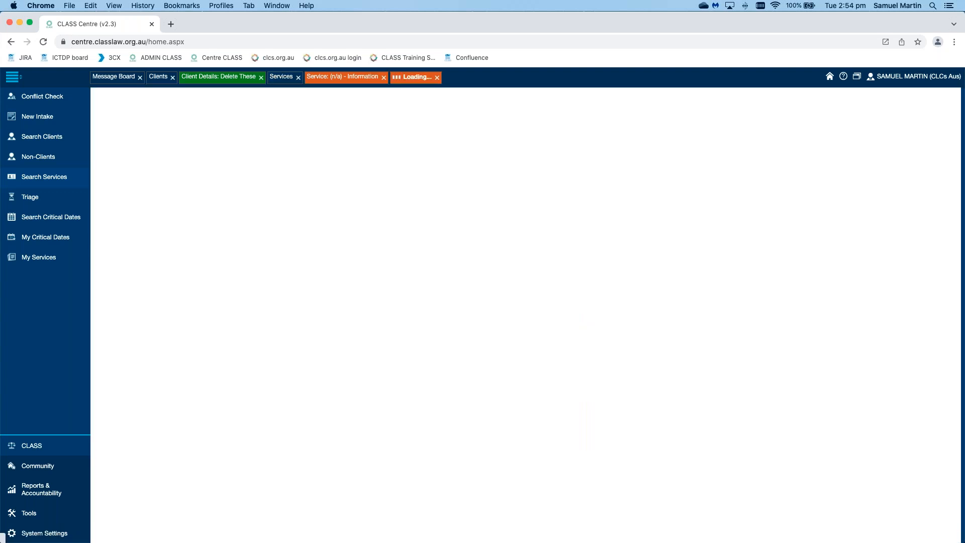
click(220, 77)
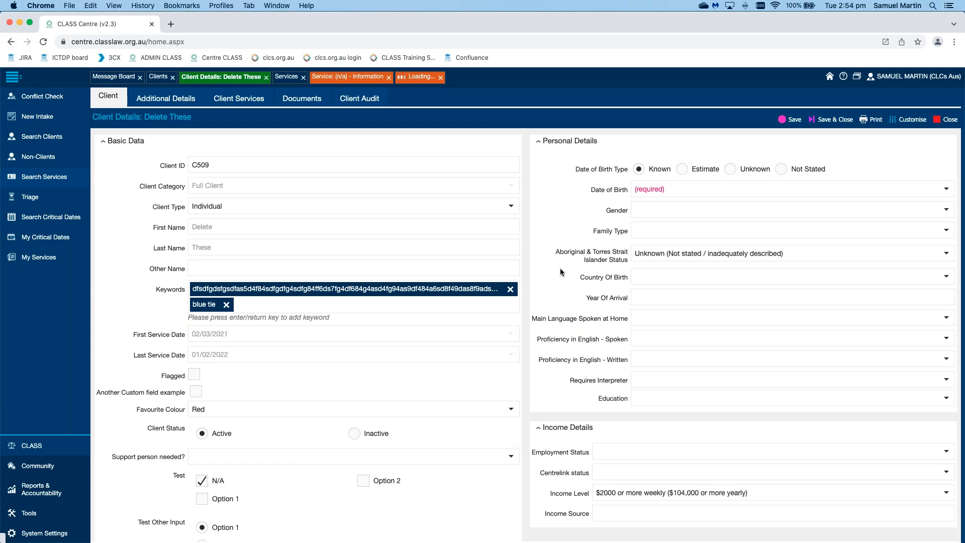
scroll(549, 284, down, 3)
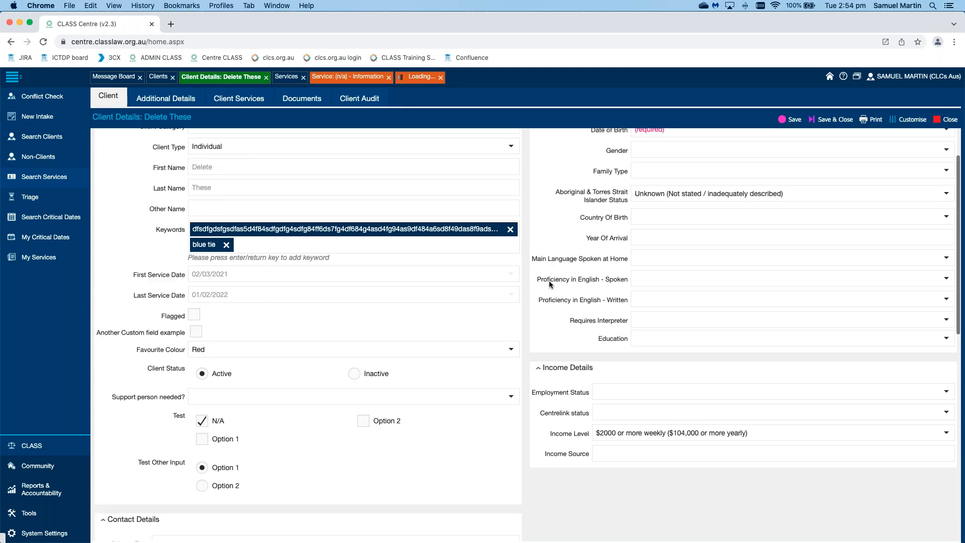
scroll(549, 281, down, 10)
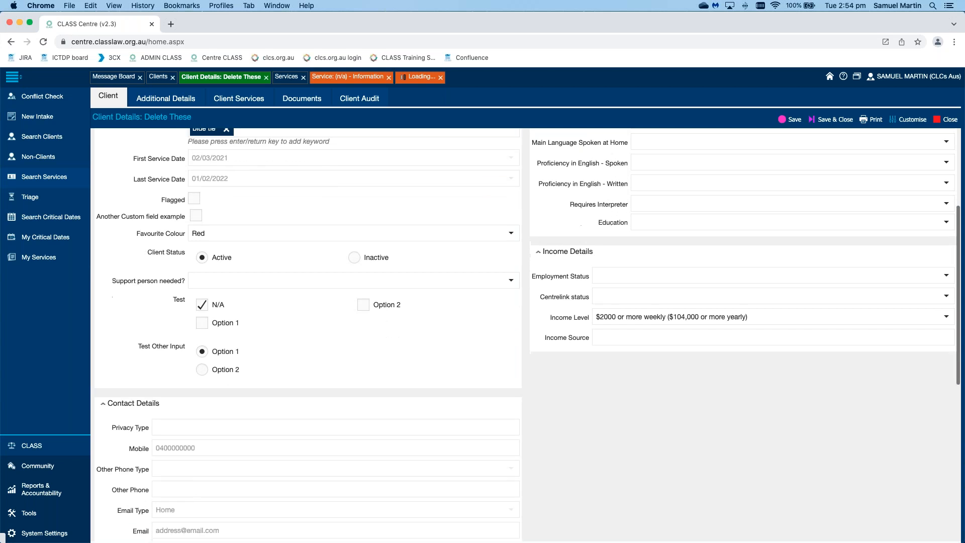
scroll(550, 280, down, 5)
scroll(549, 281, up, 8)
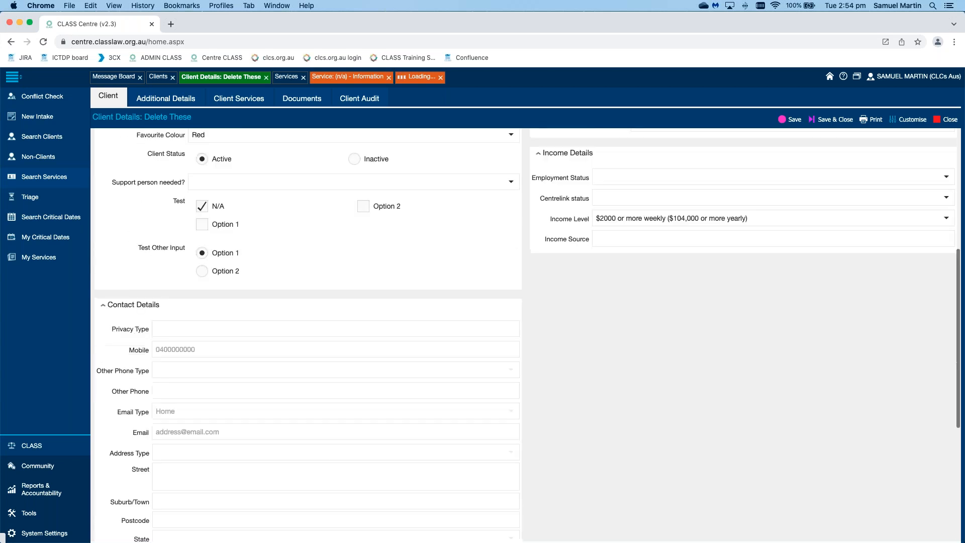
scroll(520, 143, up, 4)
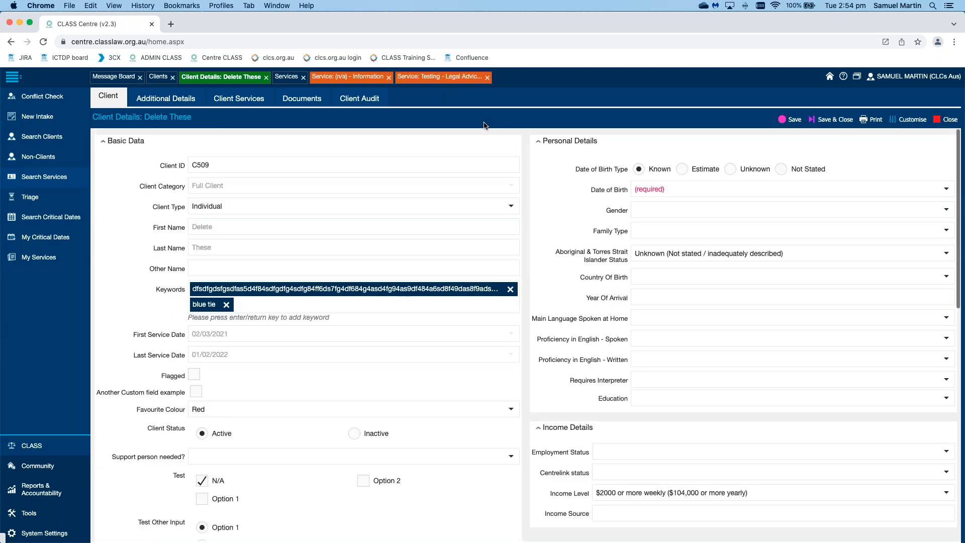
Step: Return to the Legal Advice service and examine the available options for its Financial Disadvantage Indicator
click(444, 80)
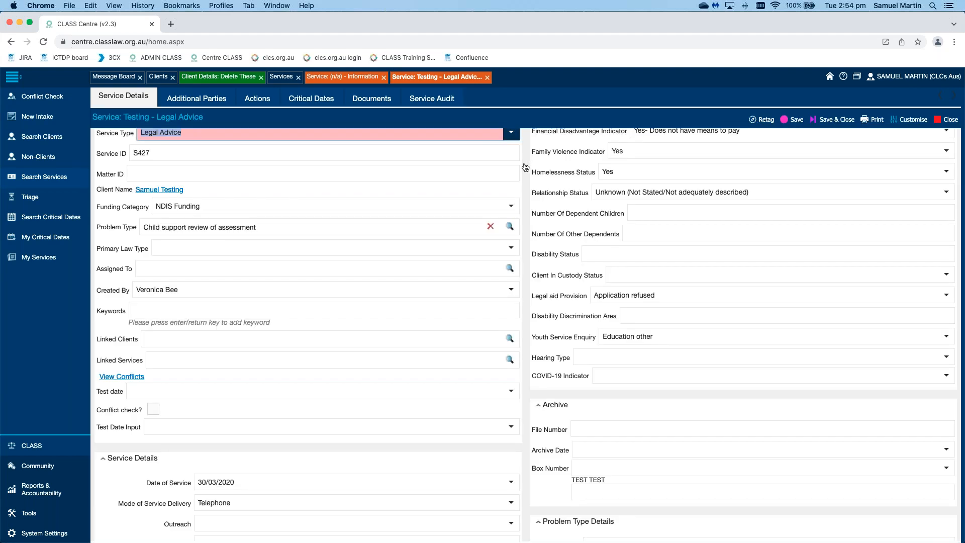
scroll(526, 167, down, 7)
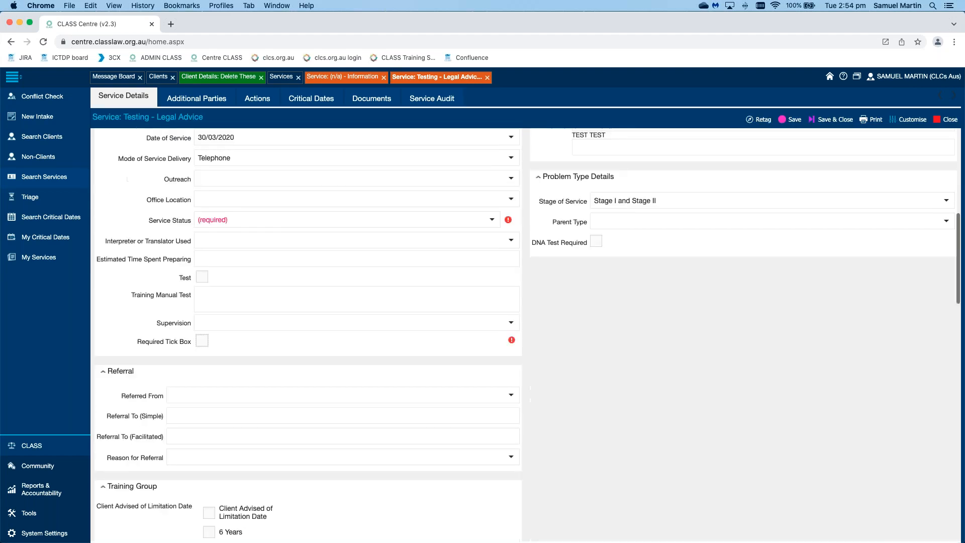
scroll(525, 301, up, 2)
scroll(555, 182, up, 5)
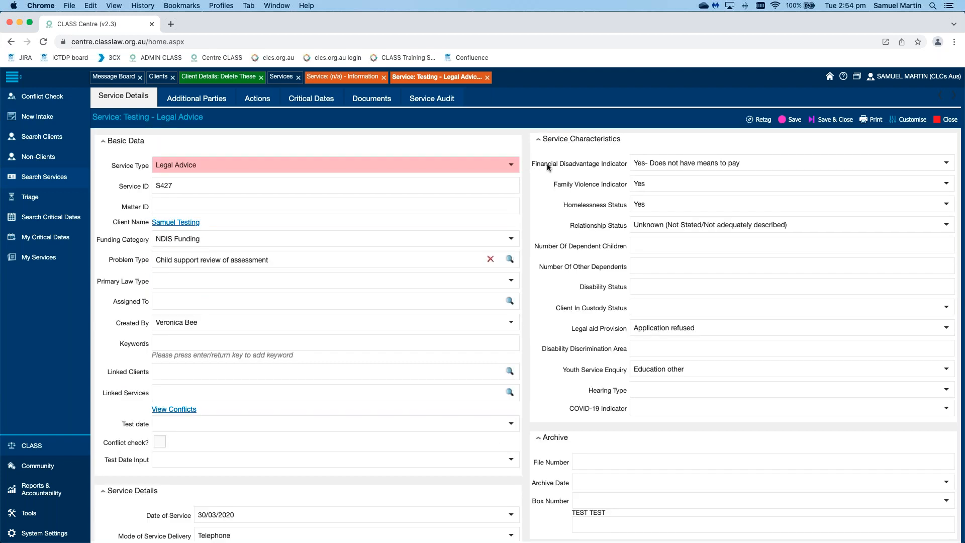
drag(547, 163, 619, 168)
click(943, 162)
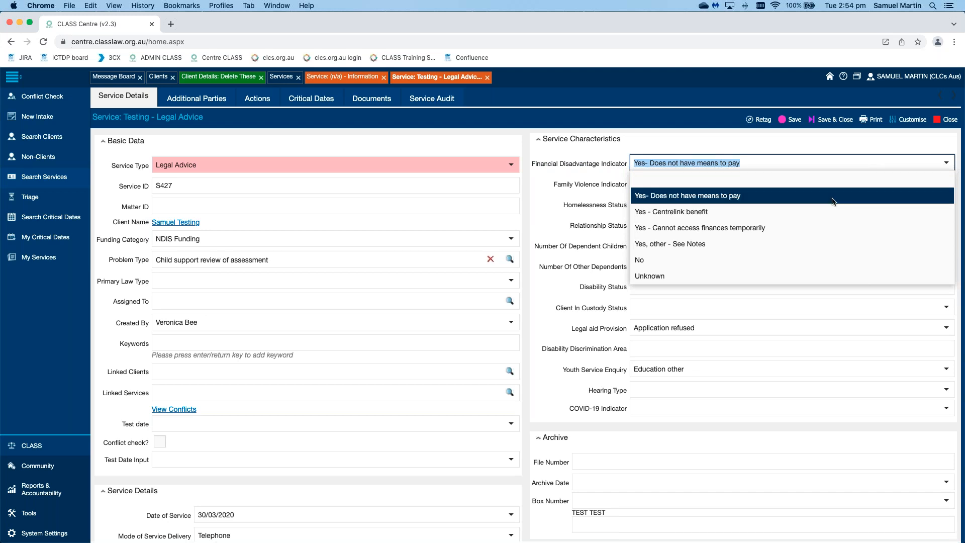
click(657, 138)
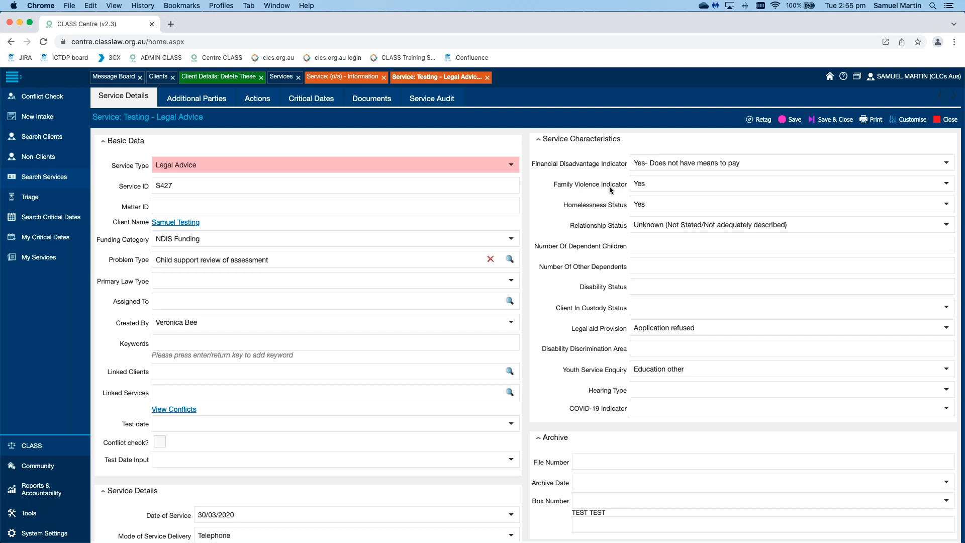
Step: Set the Legal Advice service's Family Violence Indicator to Not applicable
click(948, 188)
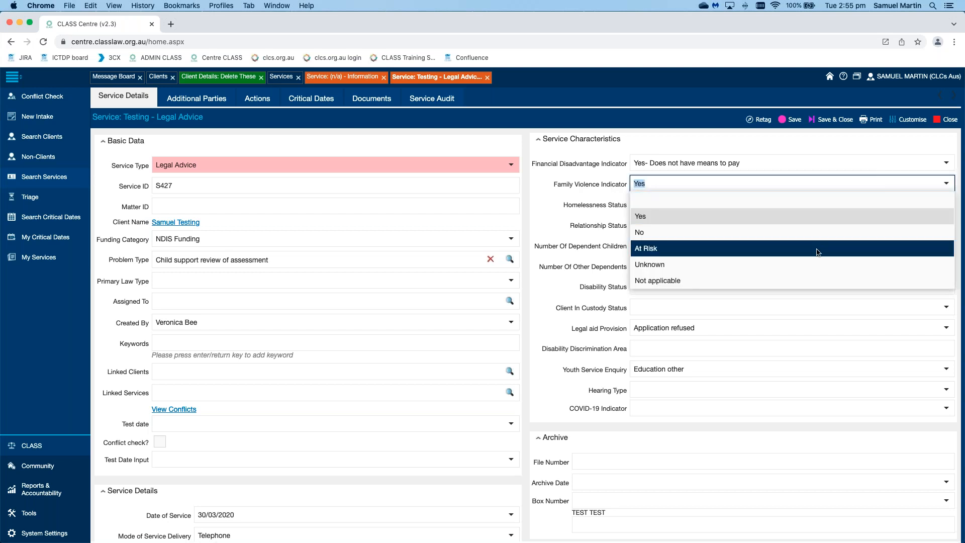
click(704, 281)
click(548, 200)
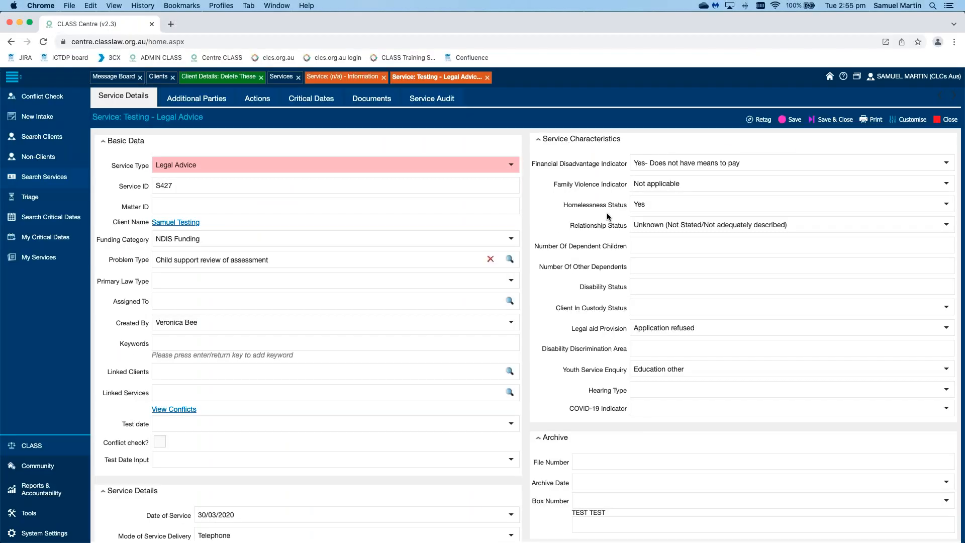
Step: Review the Homelessness Status options in the service characteristics and select Yes
click(947, 205)
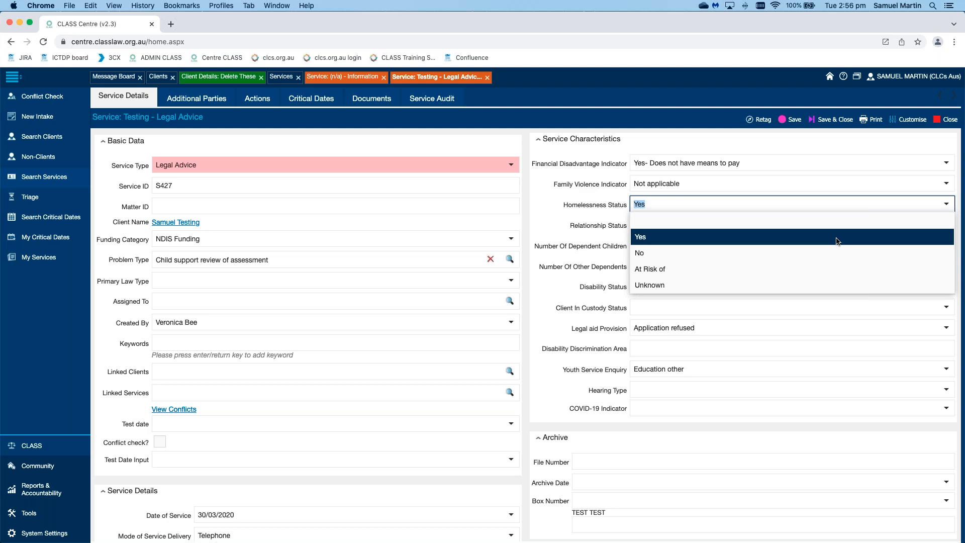
click(837, 241)
click(587, 208)
drag(594, 205, 626, 205)
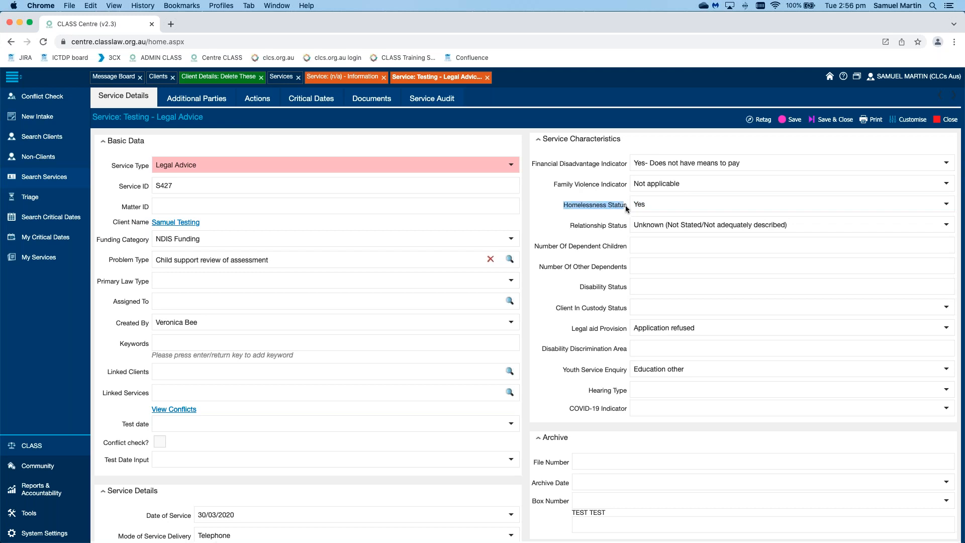
click(548, 217)
Step: Return to the open client record and examine the available Gender options
click(236, 81)
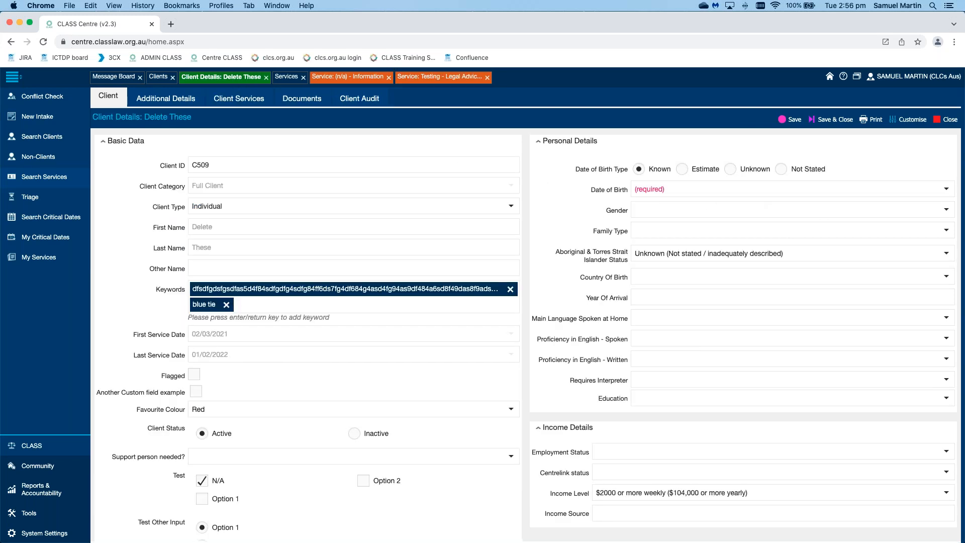
click(946, 209)
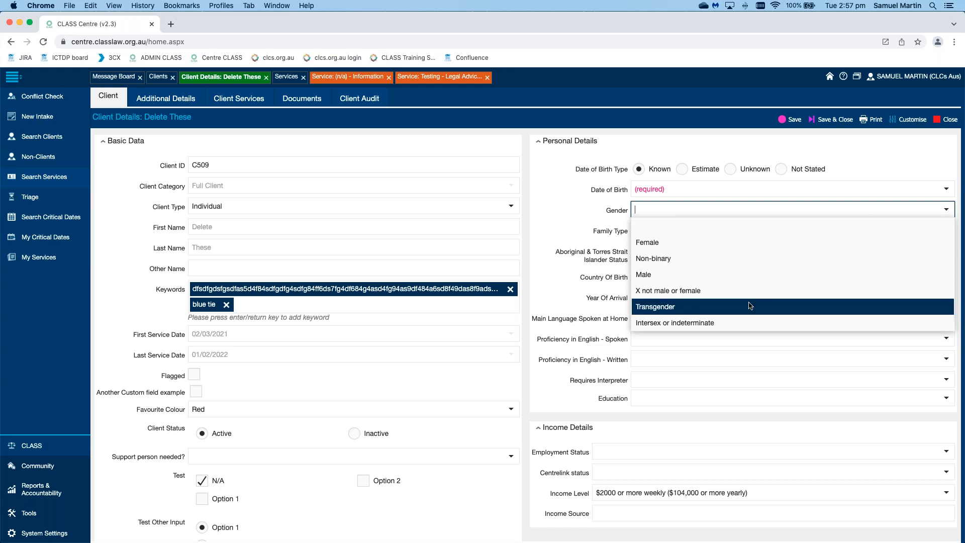
click(569, 218)
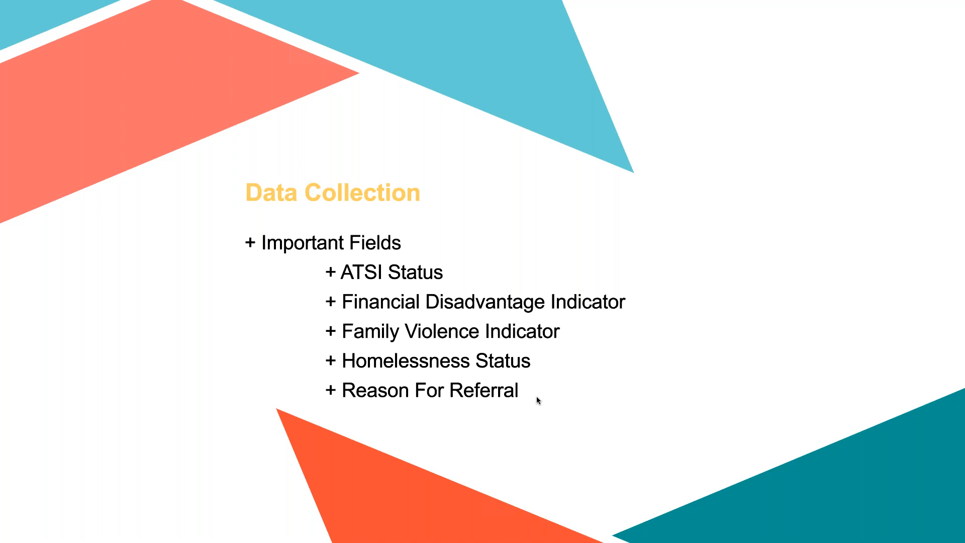
Step: Switch to CLASS and, in the Legal Advice service's Referral section, set Referral To (Simple) to Community Legal service Other
key(super+Tab)
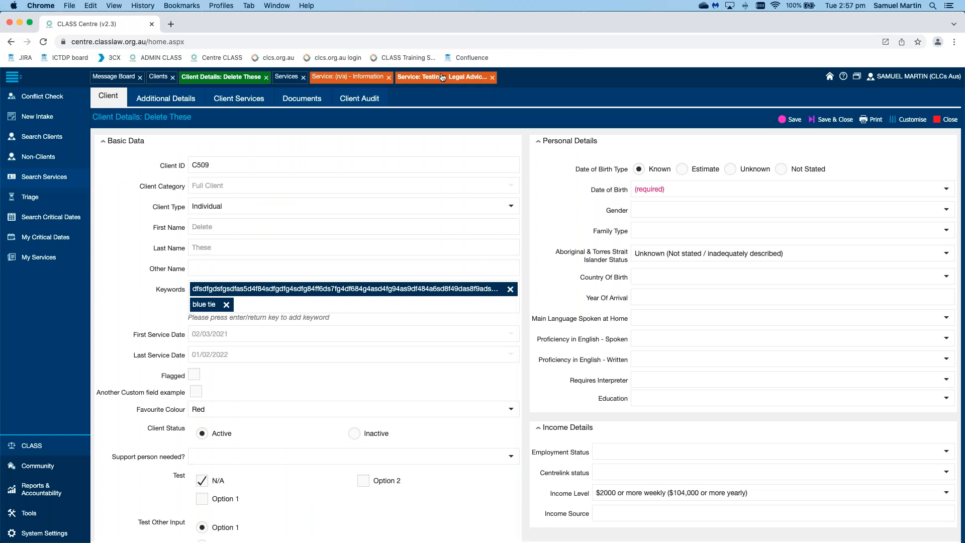
click(443, 77)
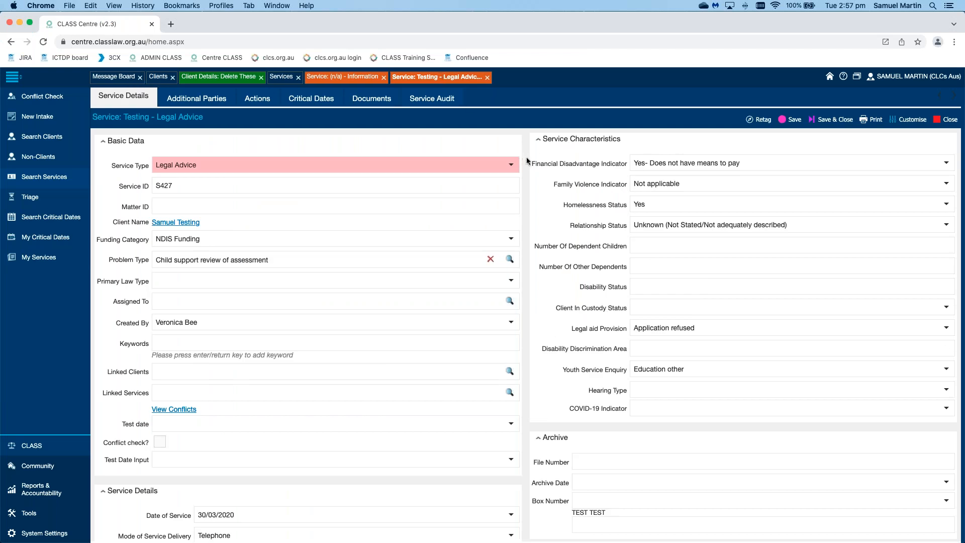
scroll(525, 159, down, 5)
scroll(527, 160, down, 5)
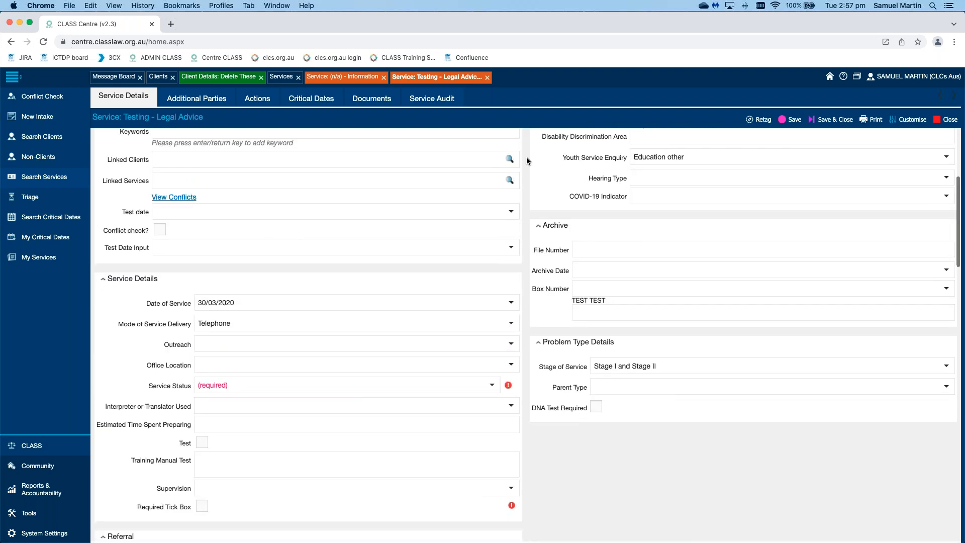
scroll(527, 160, up, 4)
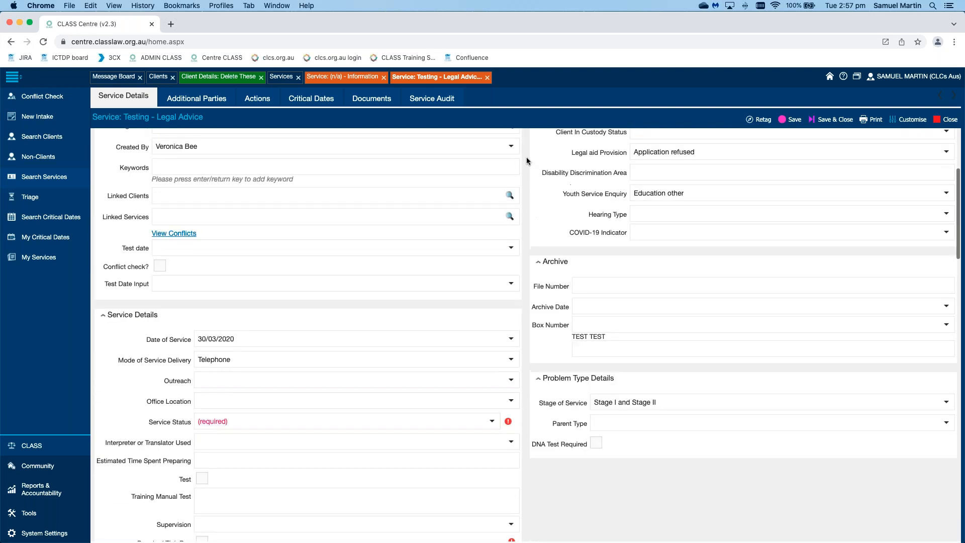
scroll(527, 161, down, 15)
scroll(527, 161, up, 8)
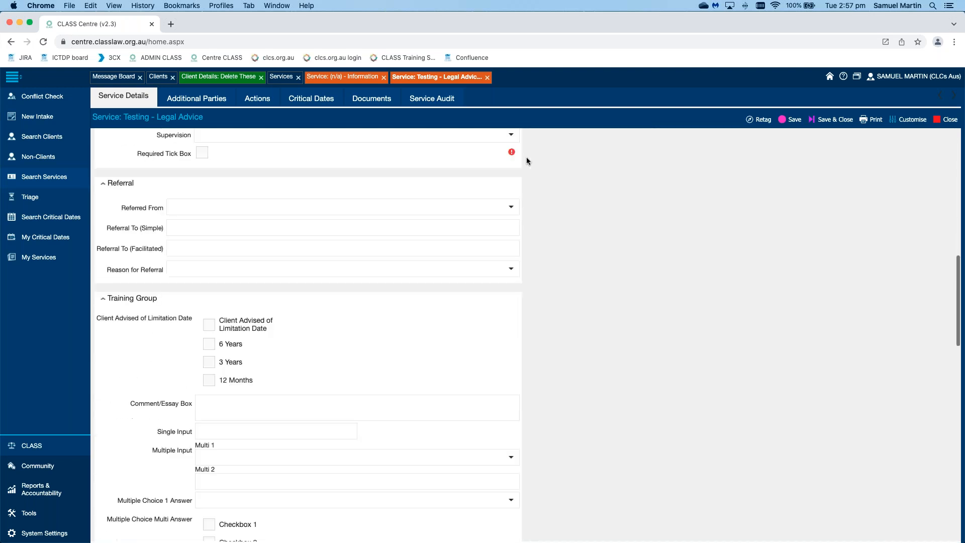
scroll(572, 210, down, 2)
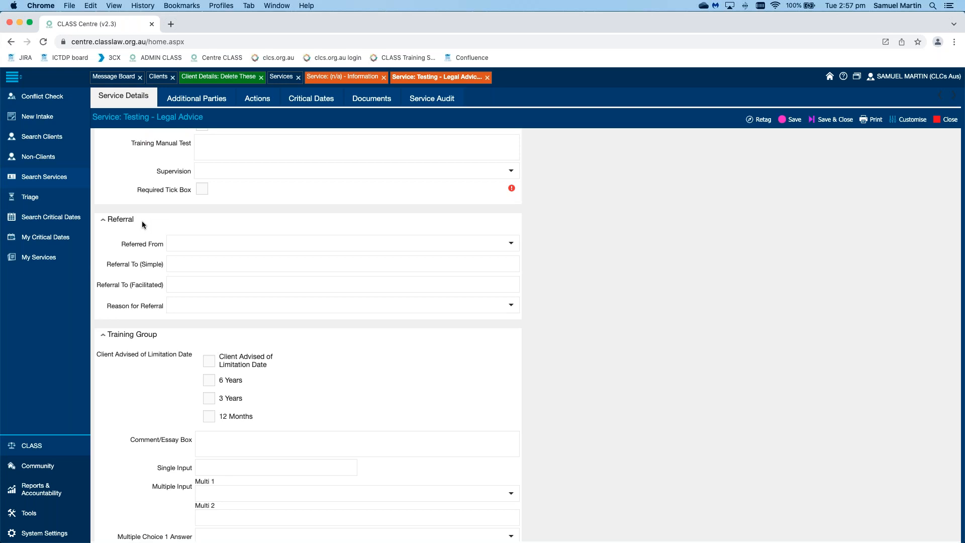
drag(130, 224, 108, 221)
click(148, 225)
click(388, 268)
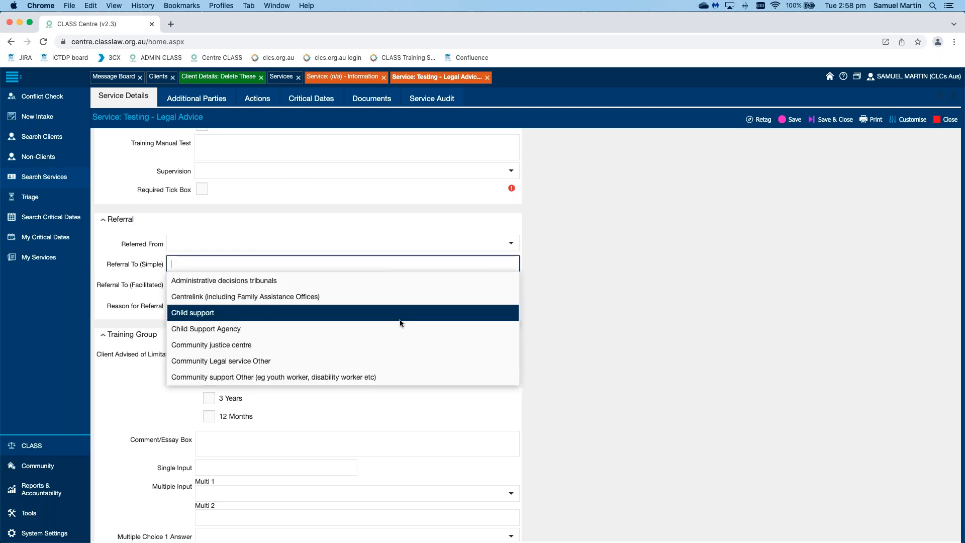
click(408, 367)
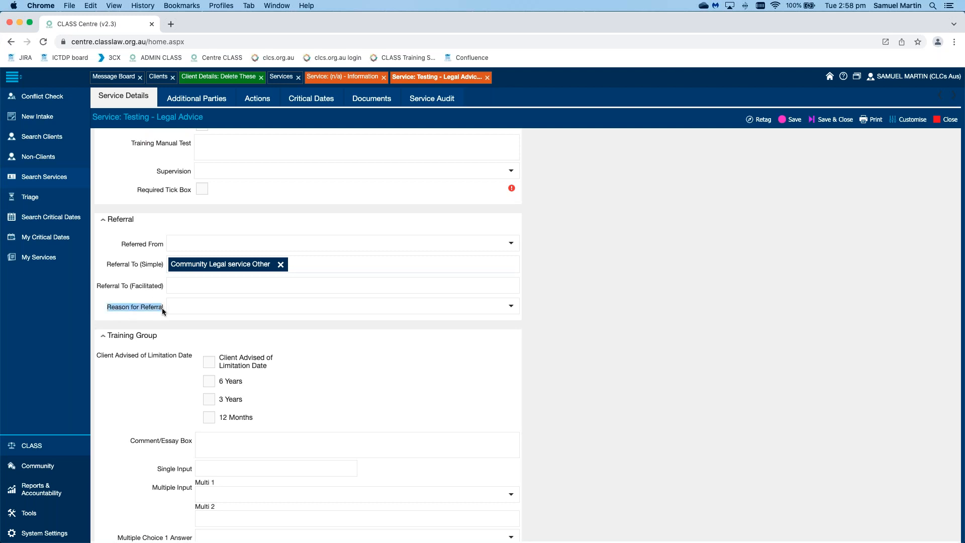
Step: Examine all the available Reason for Referral options in the Legal Advice service without choosing one
click(173, 316)
click(510, 307)
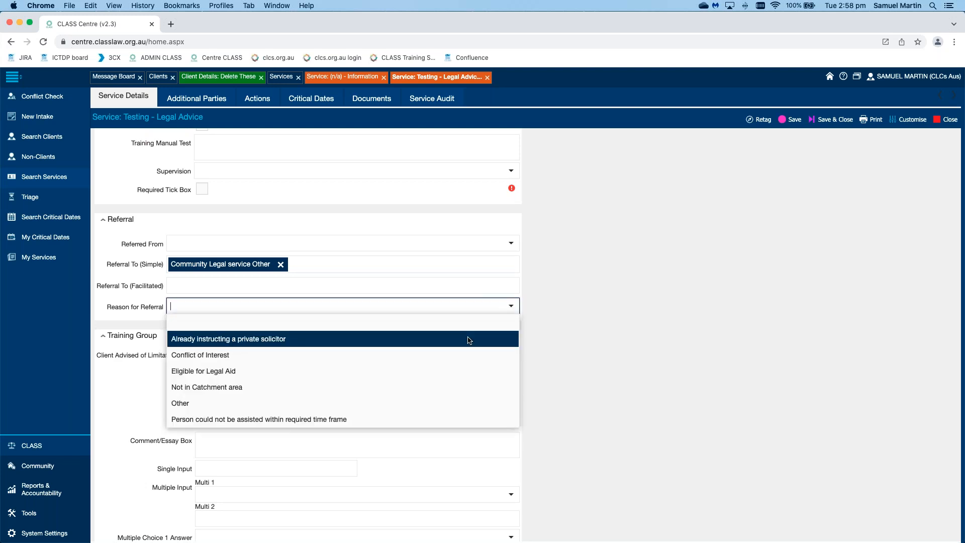
scroll(468, 340, down, 3)
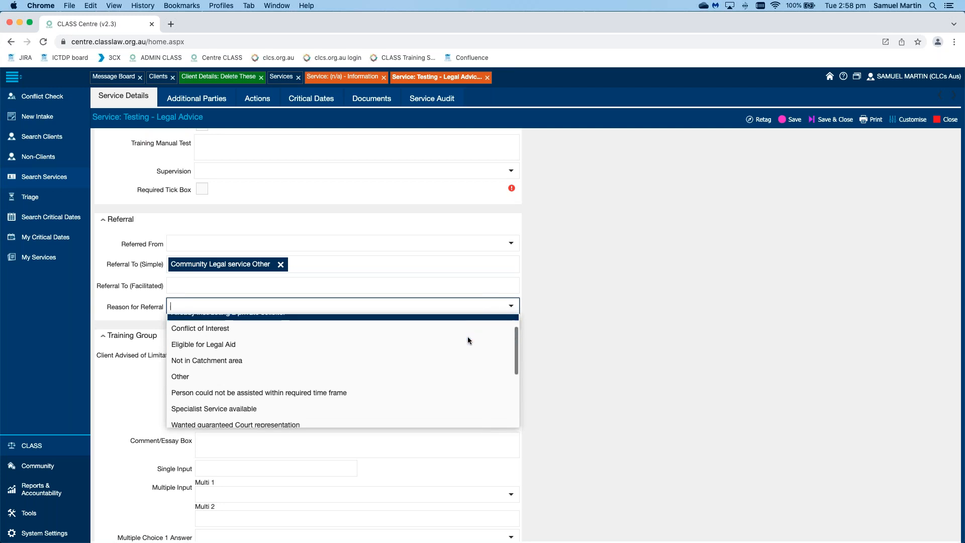
scroll(473, 329, down, 3)
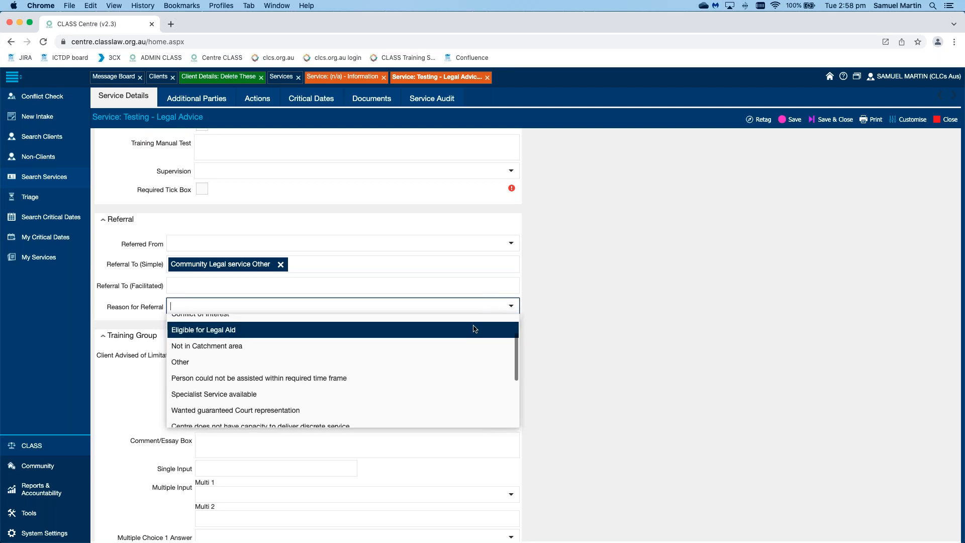
scroll(474, 329, down, 2)
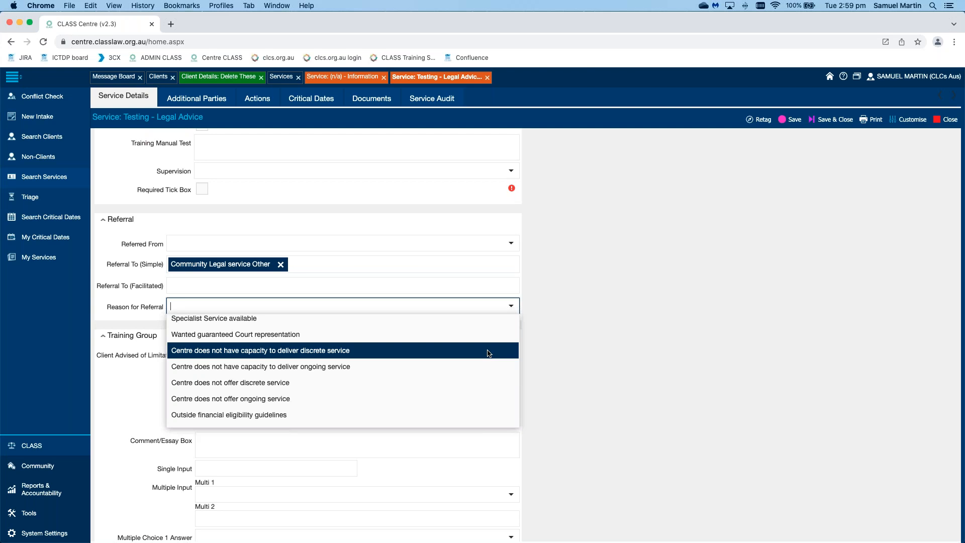
click(666, 322)
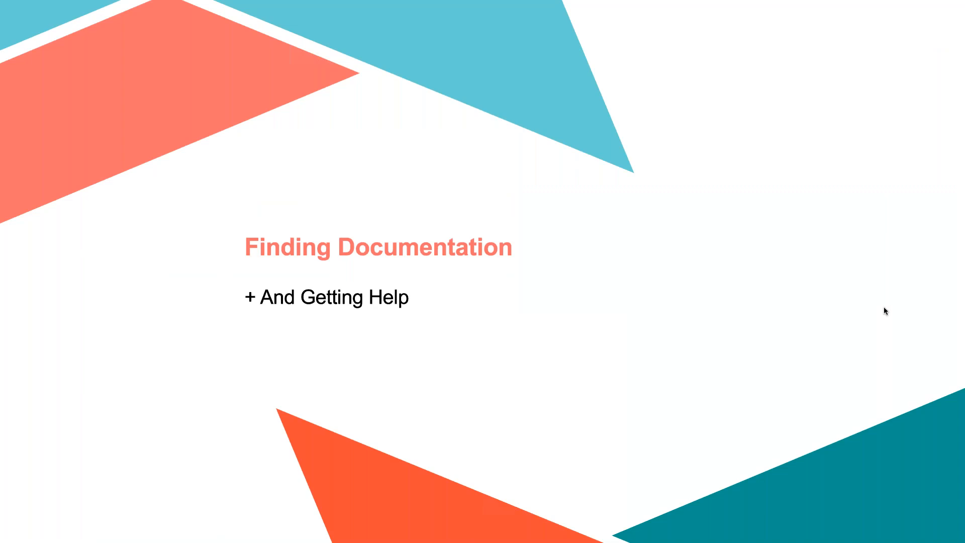
Step: Return to CLASS, open its online help, and look through the documentation home page and its list of contents
key(ctrl+Left)
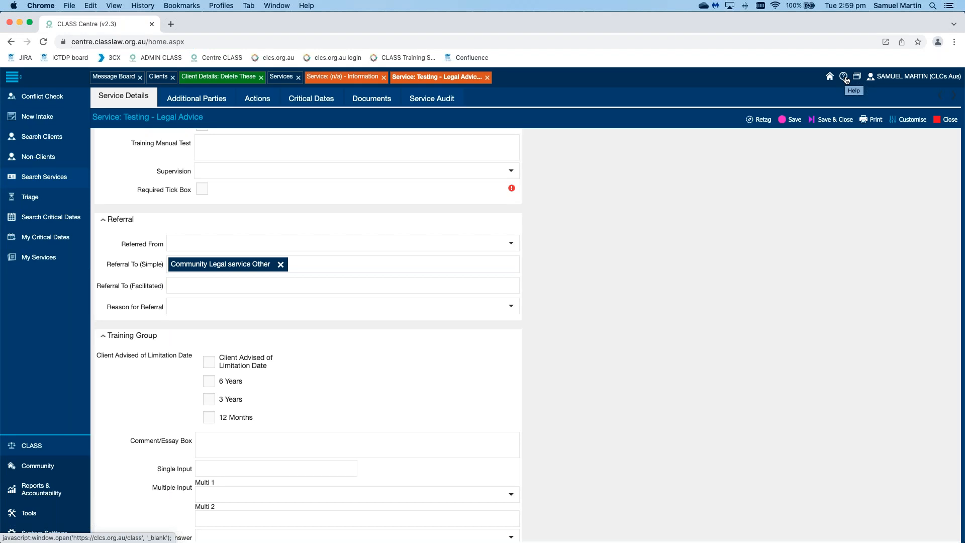
click(846, 78)
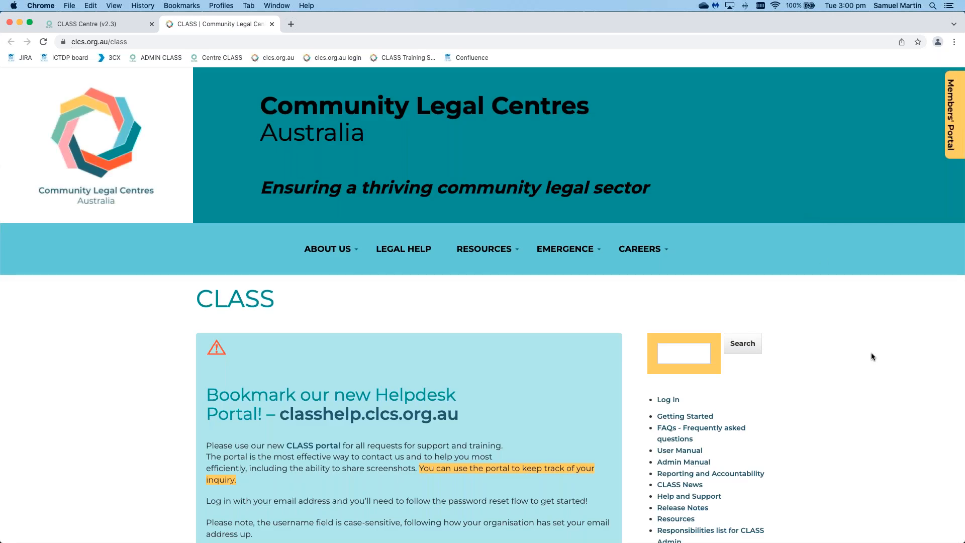
scroll(876, 372, down, 5)
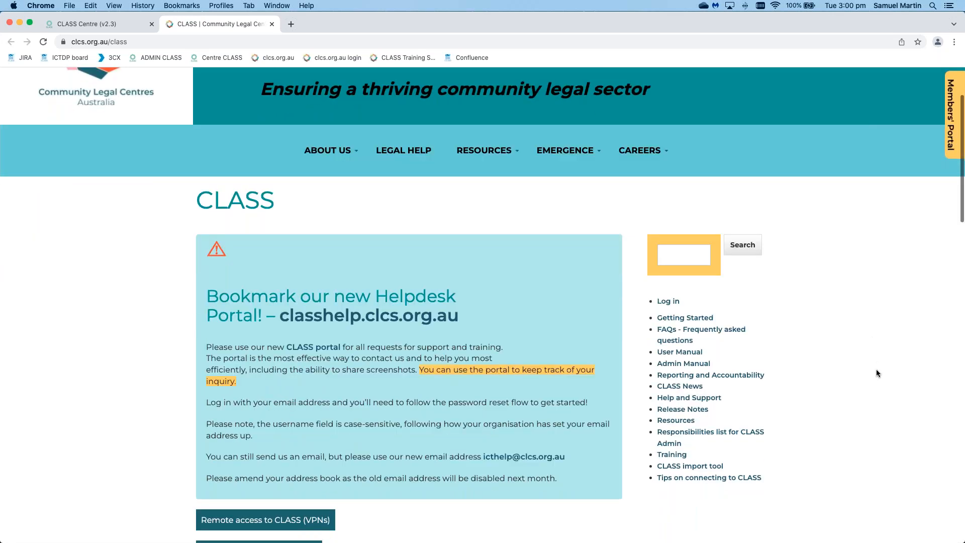
scroll(877, 370, down, 7)
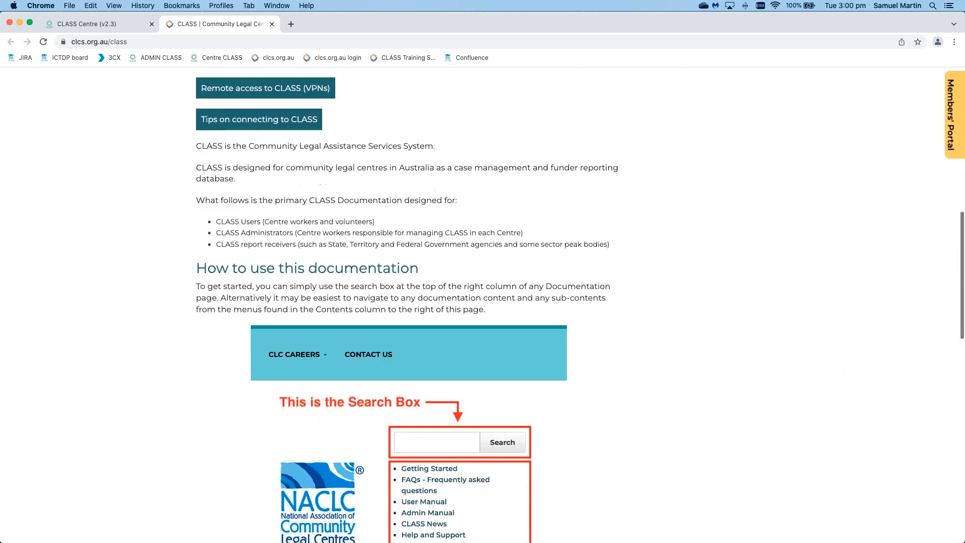
scroll(869, 307, down, 3)
scroll(868, 307, up, 15)
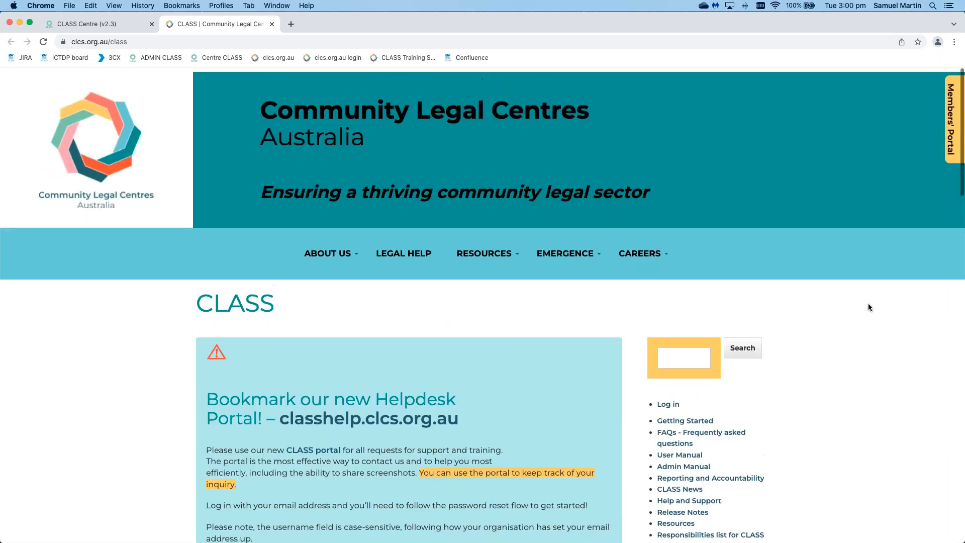
scroll(868, 307, down, 3)
scroll(869, 307, down, 1)
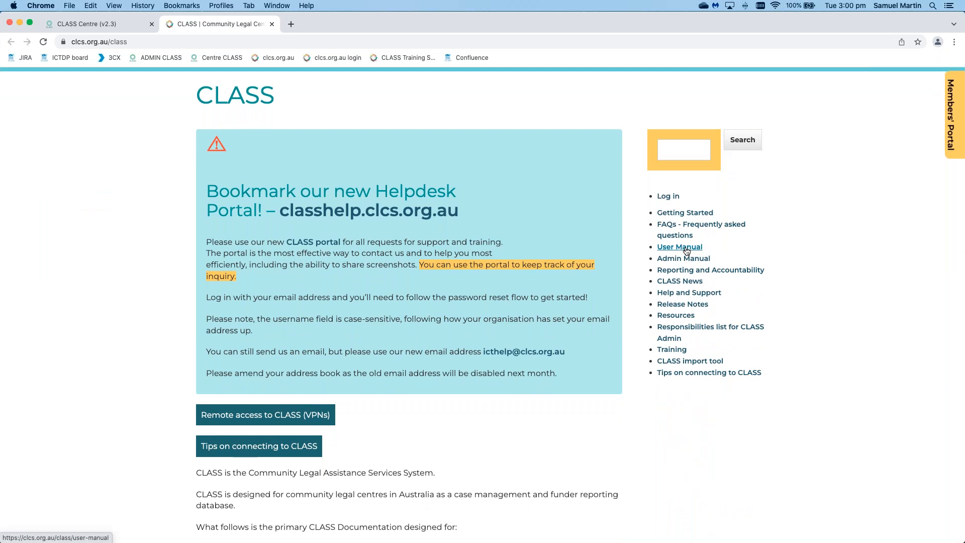
Step: Open the Clients section of the User Manual and review its explanations, video and subtopics
click(686, 248)
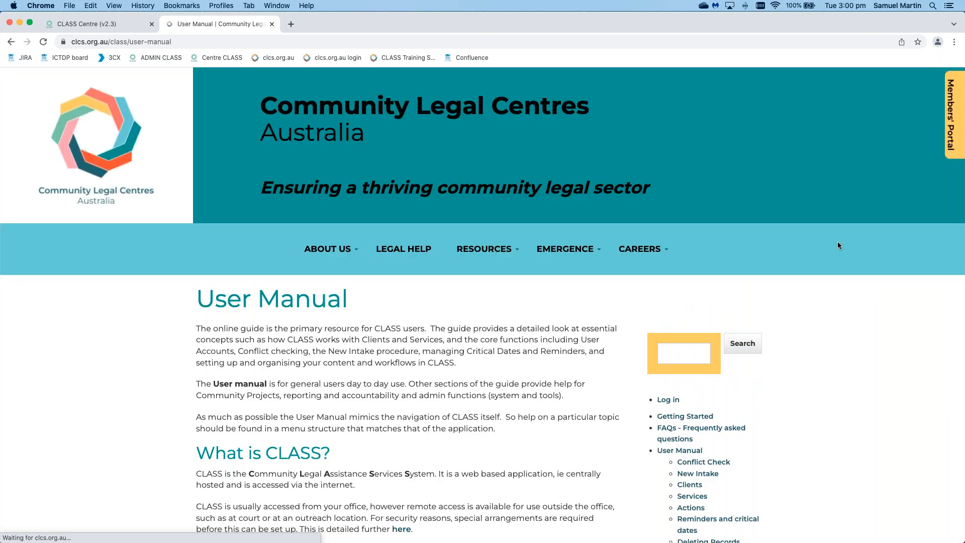
scroll(893, 316, down, 5)
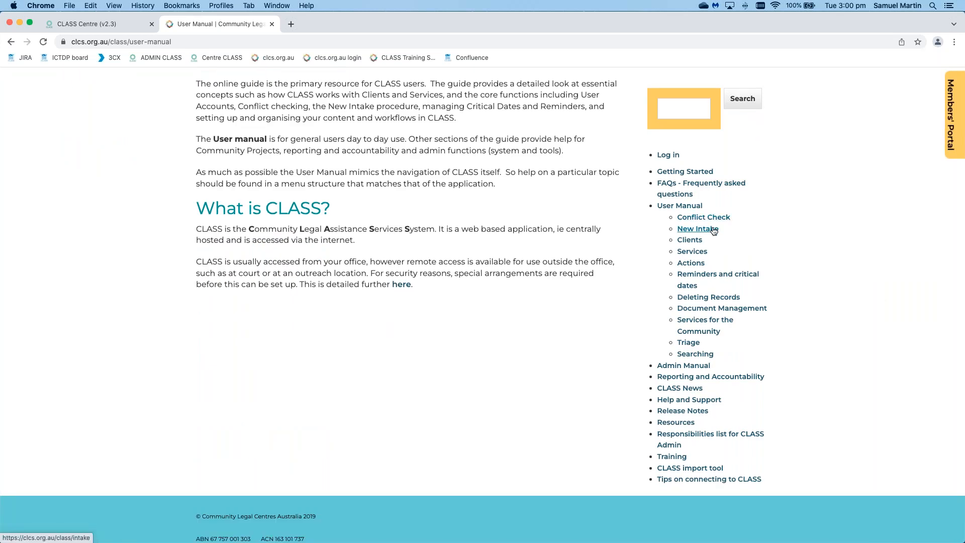
click(691, 242)
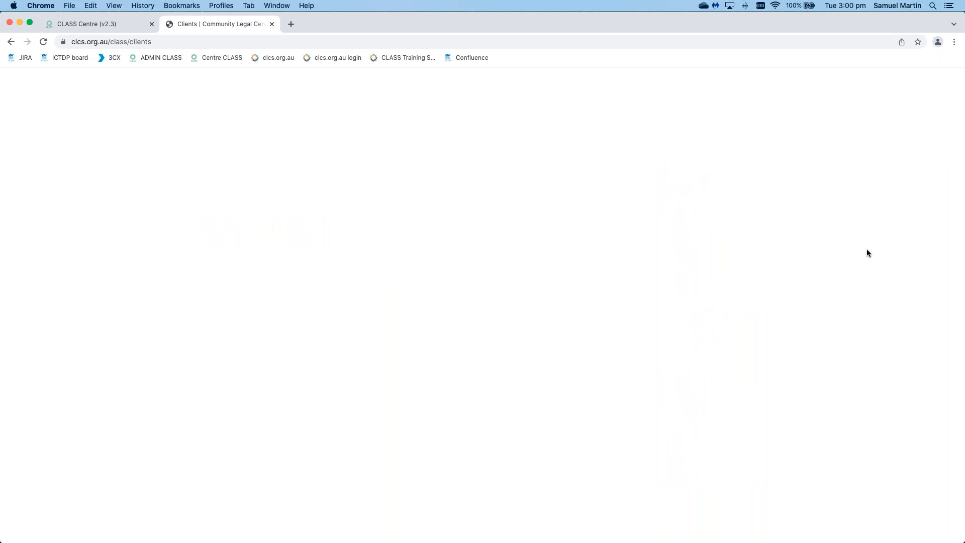
scroll(867, 249, down, 5)
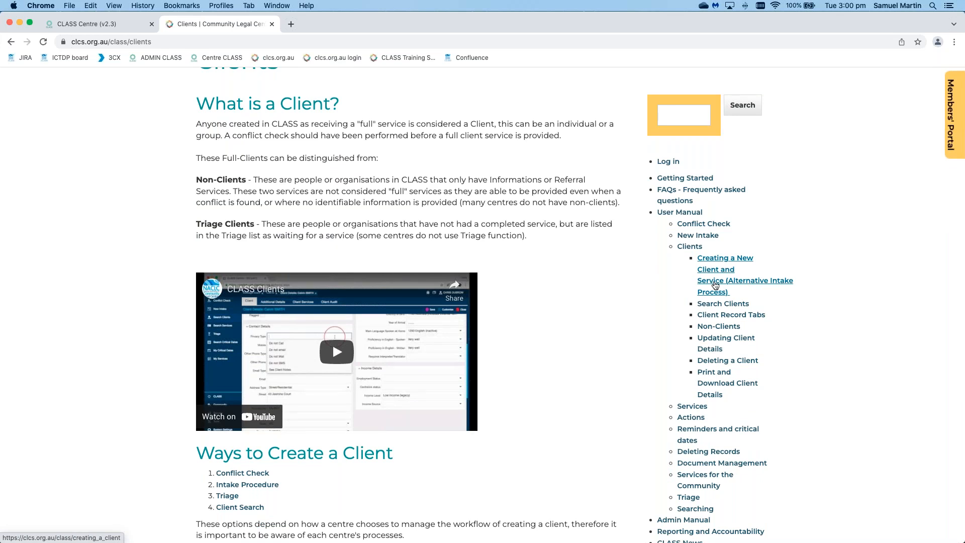
scroll(715, 285, down, 1)
scroll(716, 285, down, 7)
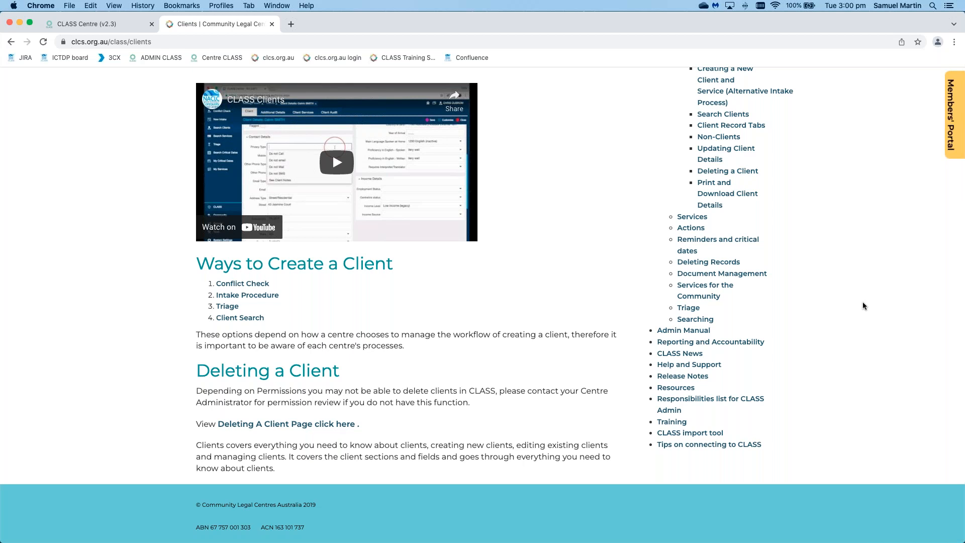
scroll(863, 306, up, 5)
mouse_move(484, 89)
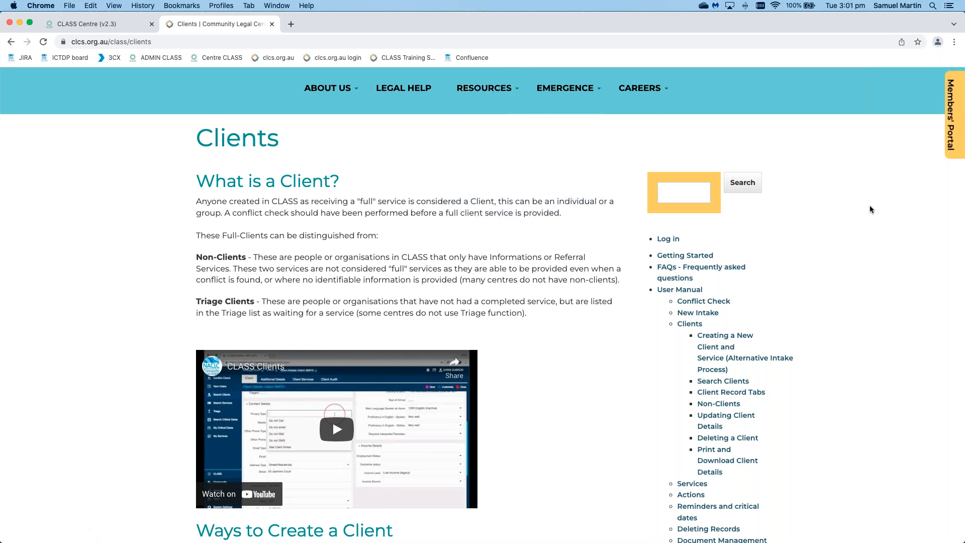
Step: Open the Help and Support page of the documentation and locate the helpdesk's contact email
scroll(871, 206, down, 3)
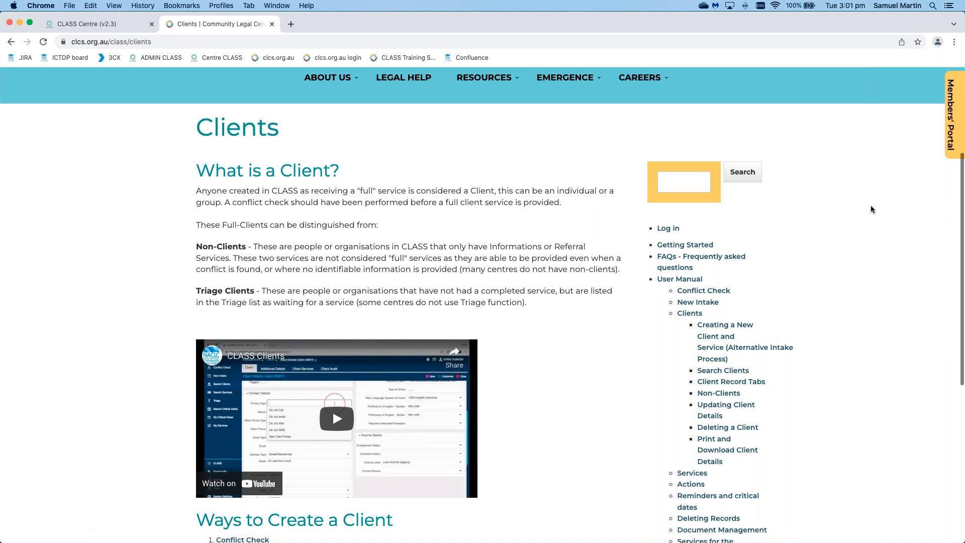
scroll(871, 209, down, 4)
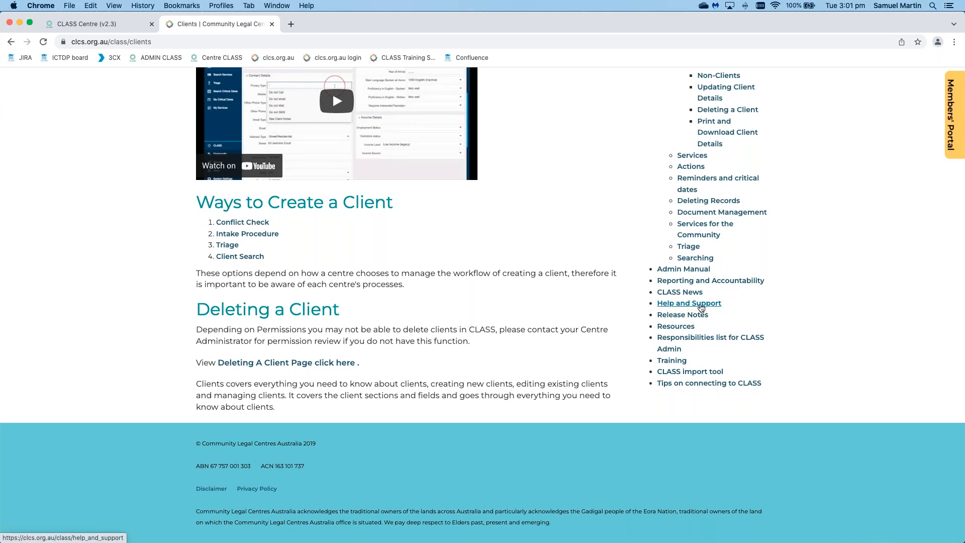
click(701, 305)
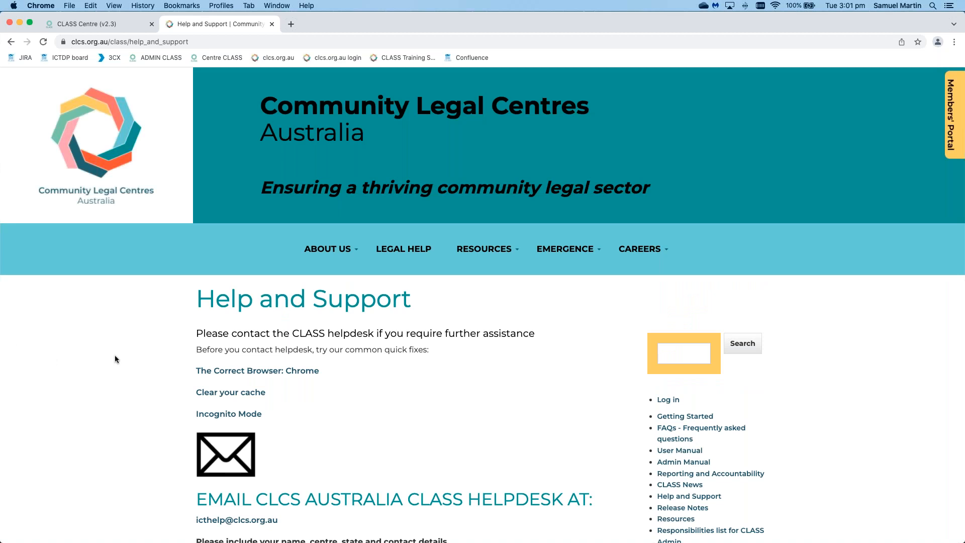
scroll(115, 359, down, 2)
scroll(116, 355, down, 9)
drag(279, 301, 189, 303)
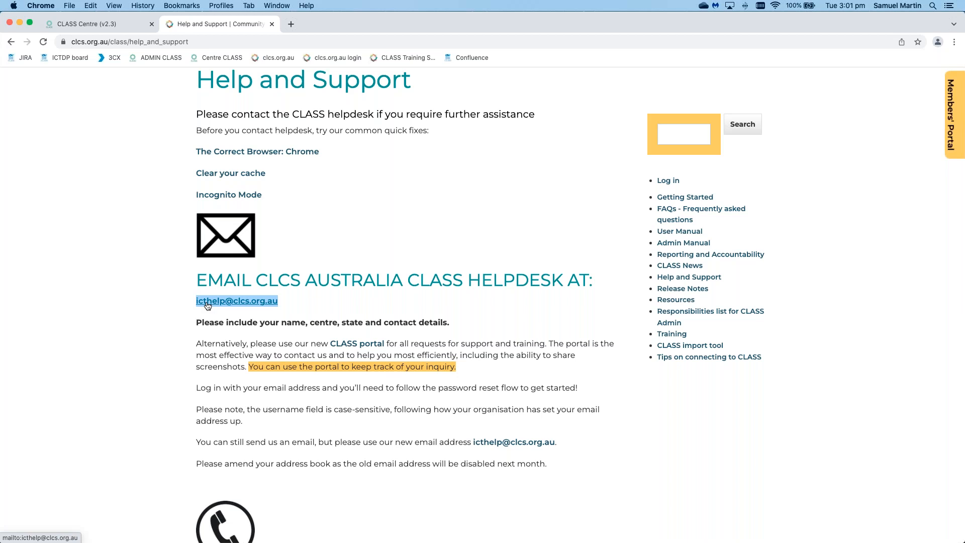
Step: Open the CLASS portal link from Help and Support in a new browser tab and examine the systems and request types offered
right_click(361, 344)
click(408, 349)
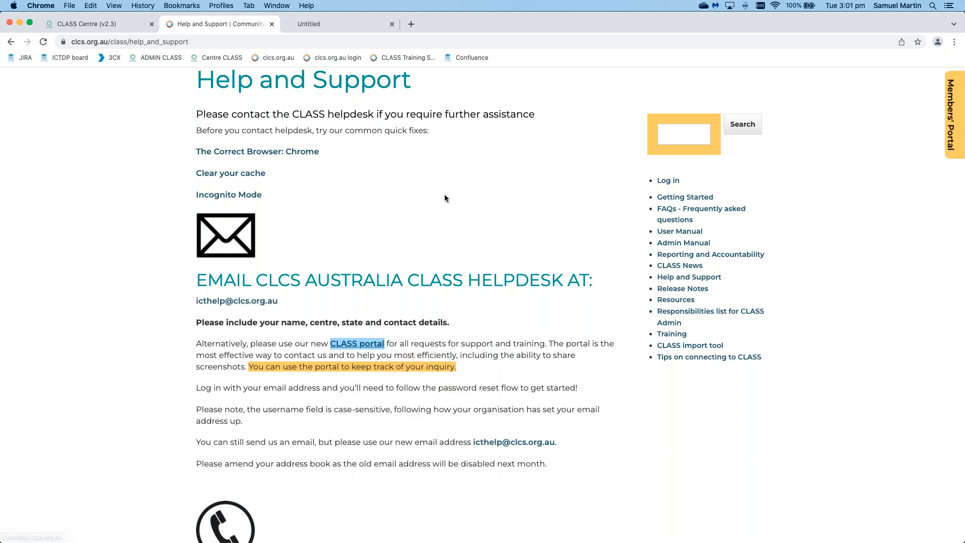
click(321, 23)
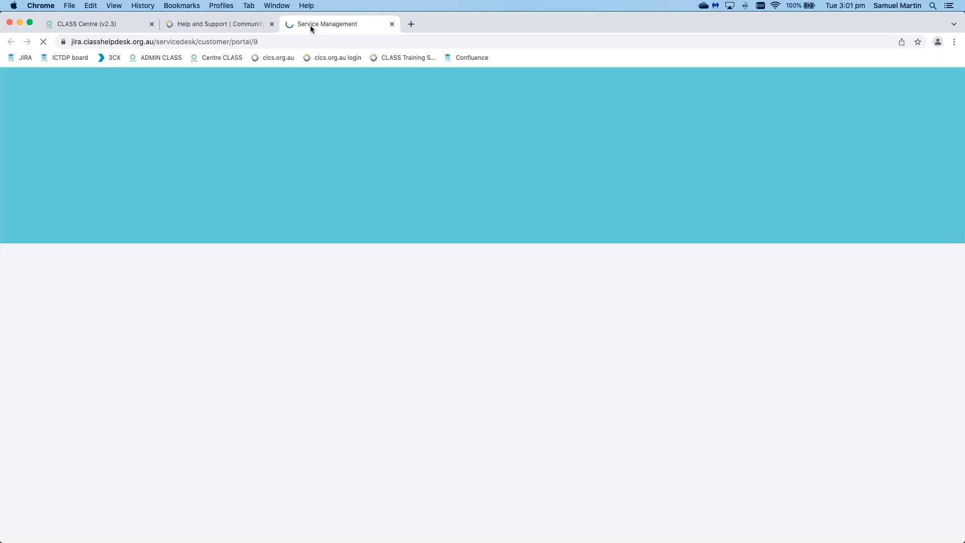
click(207, 24)
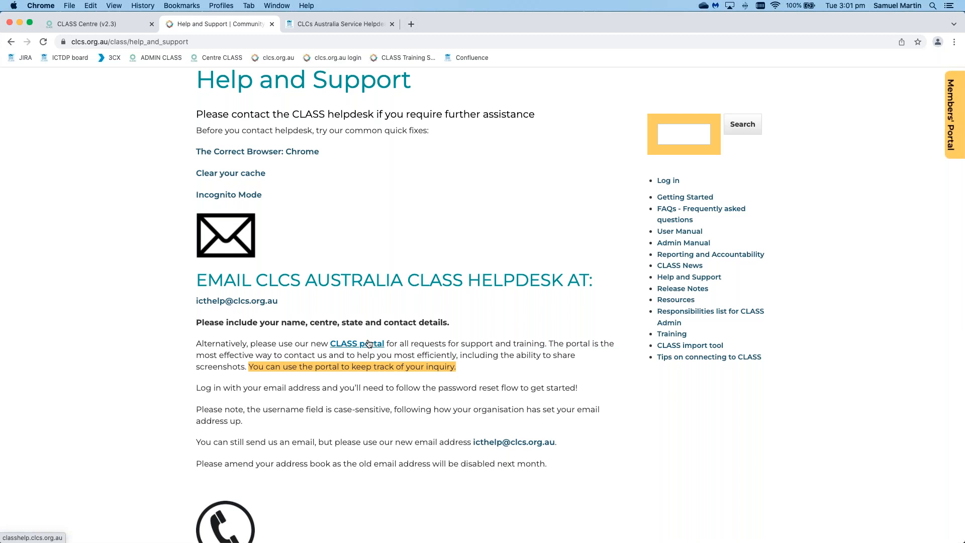
click(336, 25)
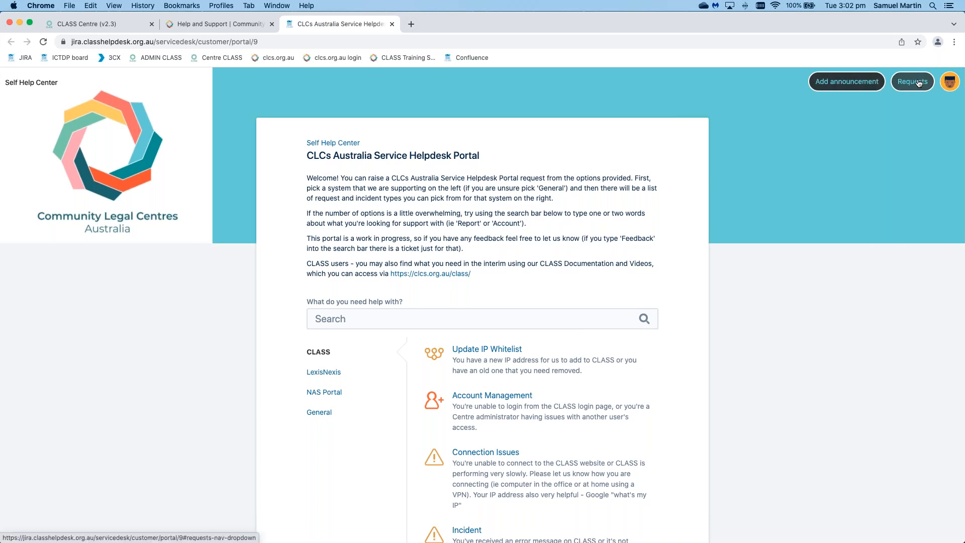
scroll(919, 84, down, 1)
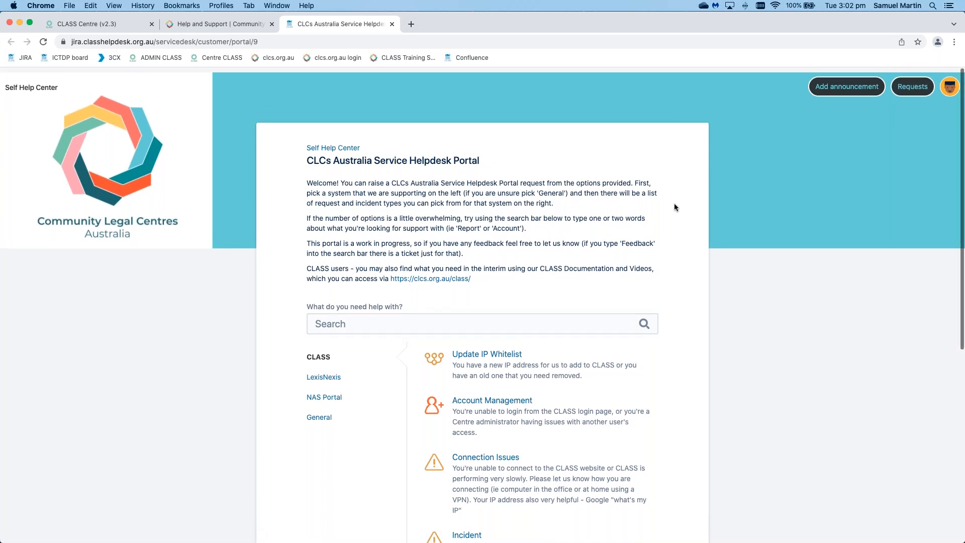
scroll(676, 207, down, 2)
scroll(677, 207, down, 5)
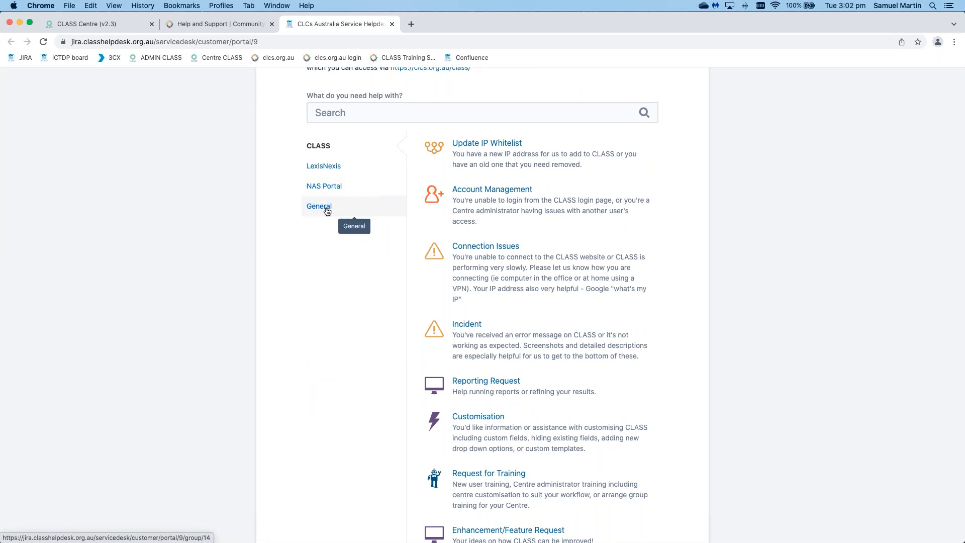
Step: Review the CLASS request types in the helpdesk portal and open the "I need some clarification" request form
scroll(370, 252, down, 2)
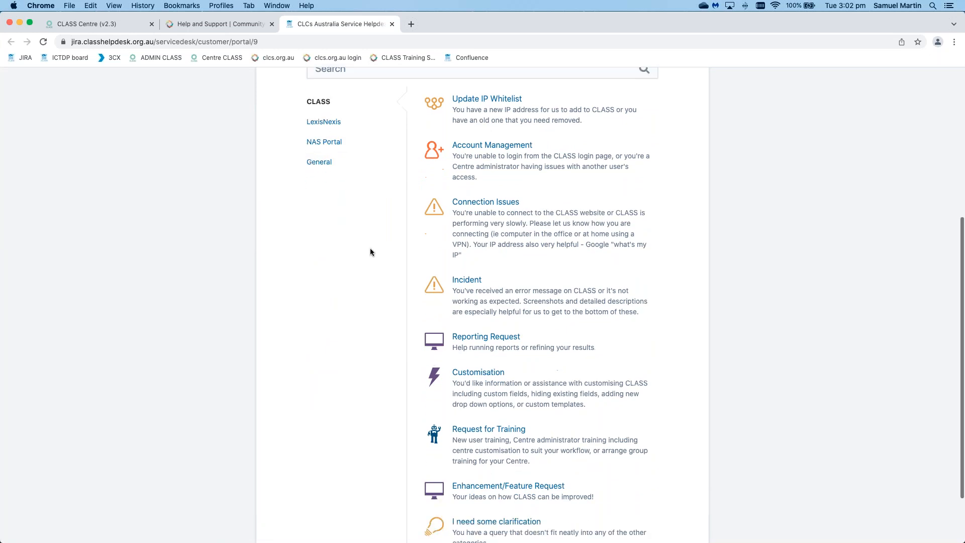
scroll(371, 251, down, 2)
scroll(370, 251, up, 5)
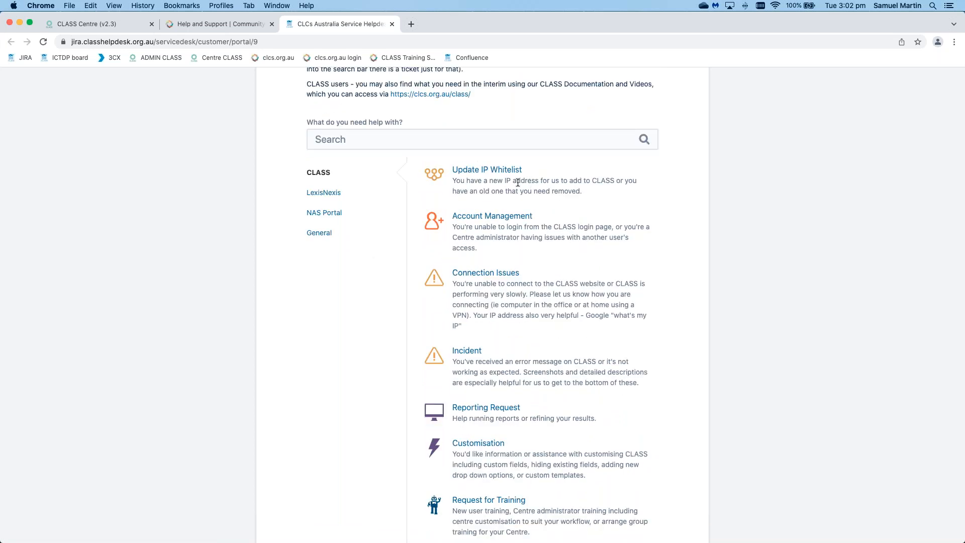
scroll(518, 183, down, 6)
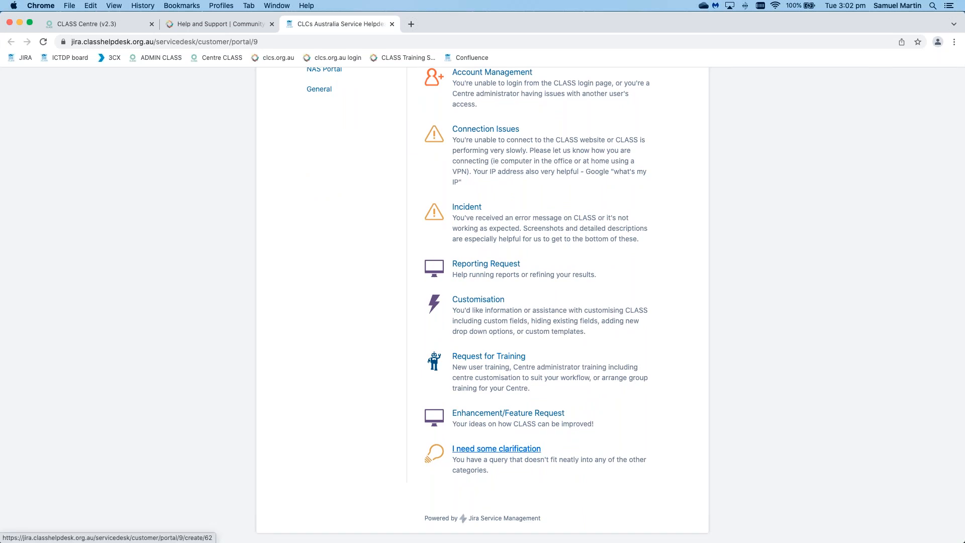
click(497, 448)
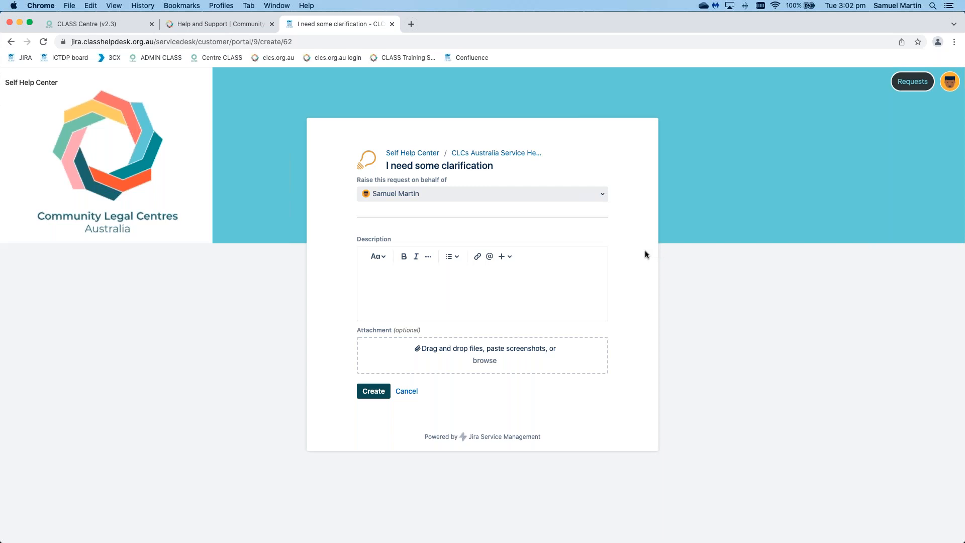
Step: Return to the Help and Support page and locate the helpdesk's phone number and calling instructions
click(206, 25)
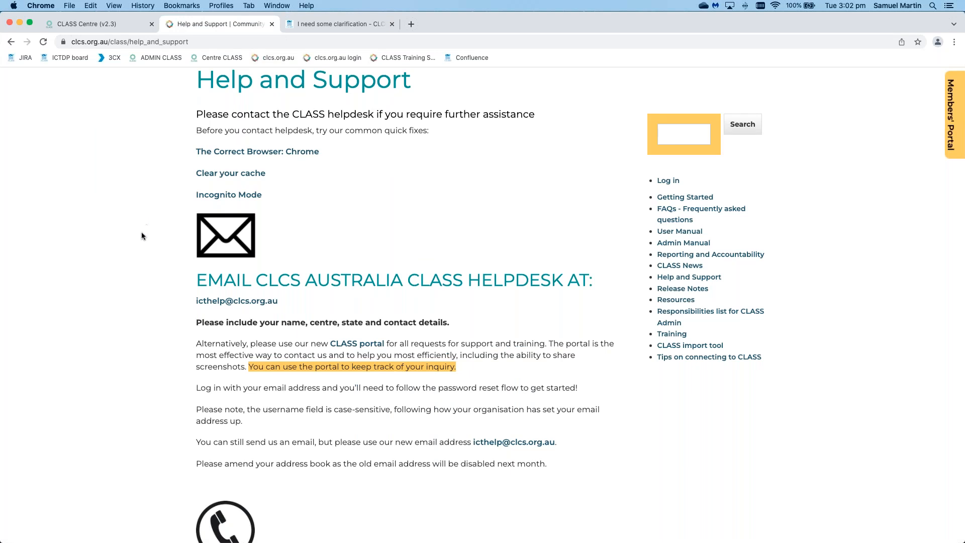
scroll(143, 236, down, 5)
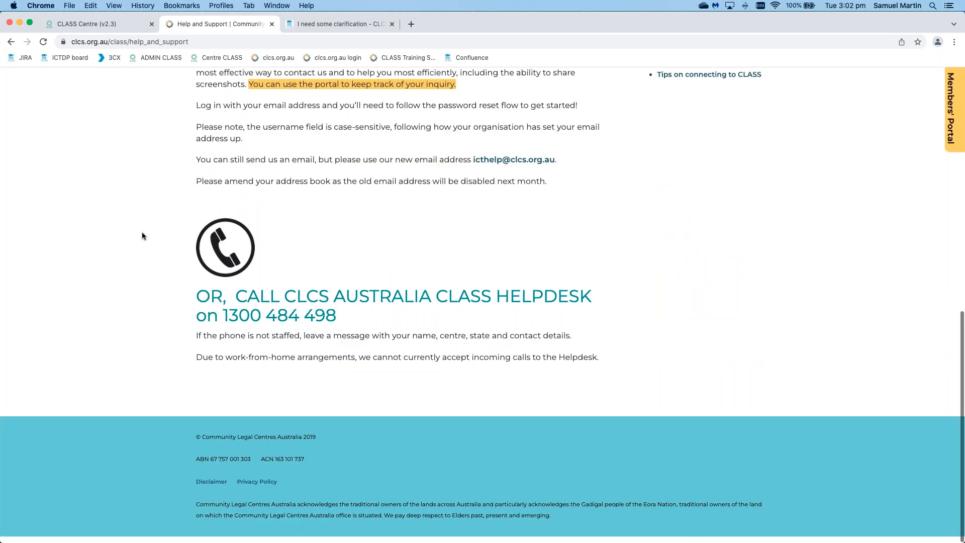
drag(336, 321, 223, 321)
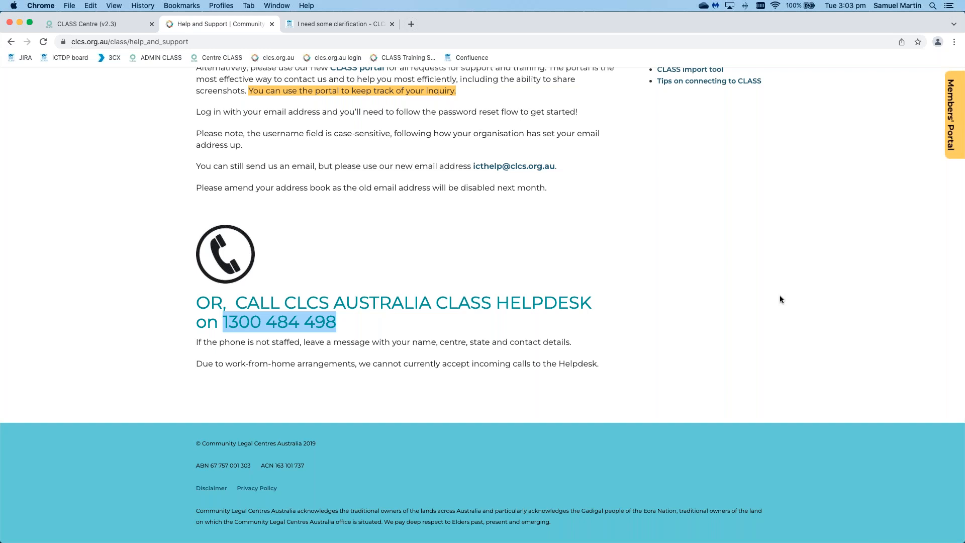
click(780, 299)
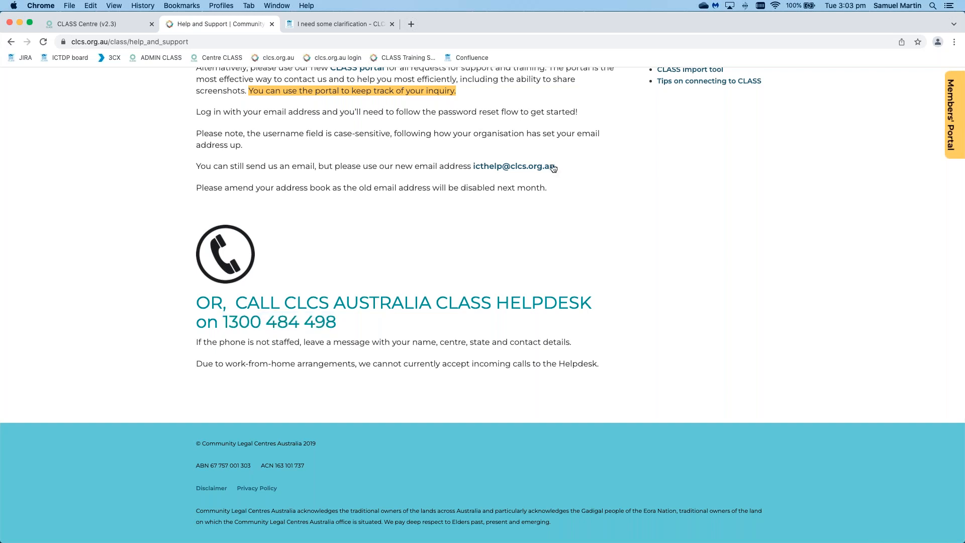
scroll(508, 170, up, 1)
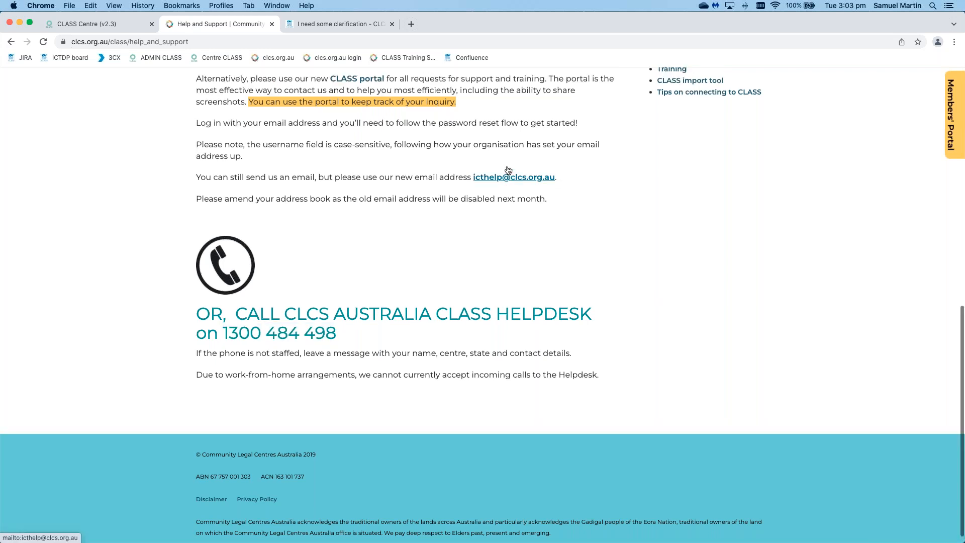